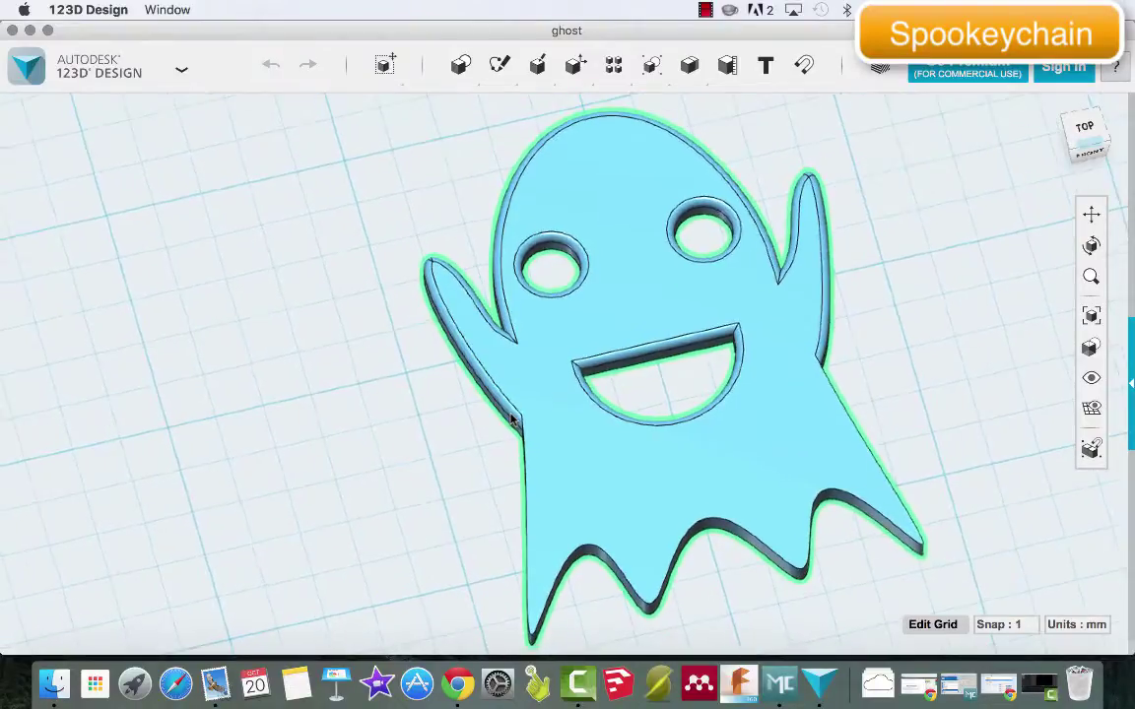
Start a new empty design and look straight down on the grid, framing the area near the origin
left_click(136, 71)
left_click(88, 109)
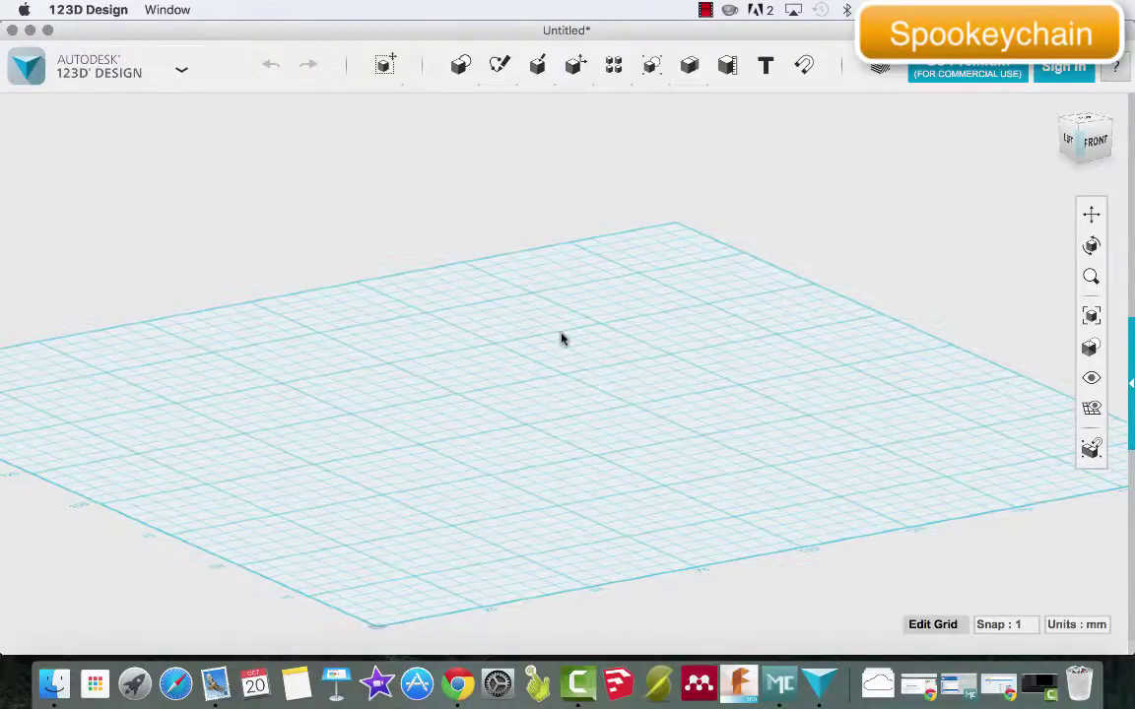
left_click(1086, 127)
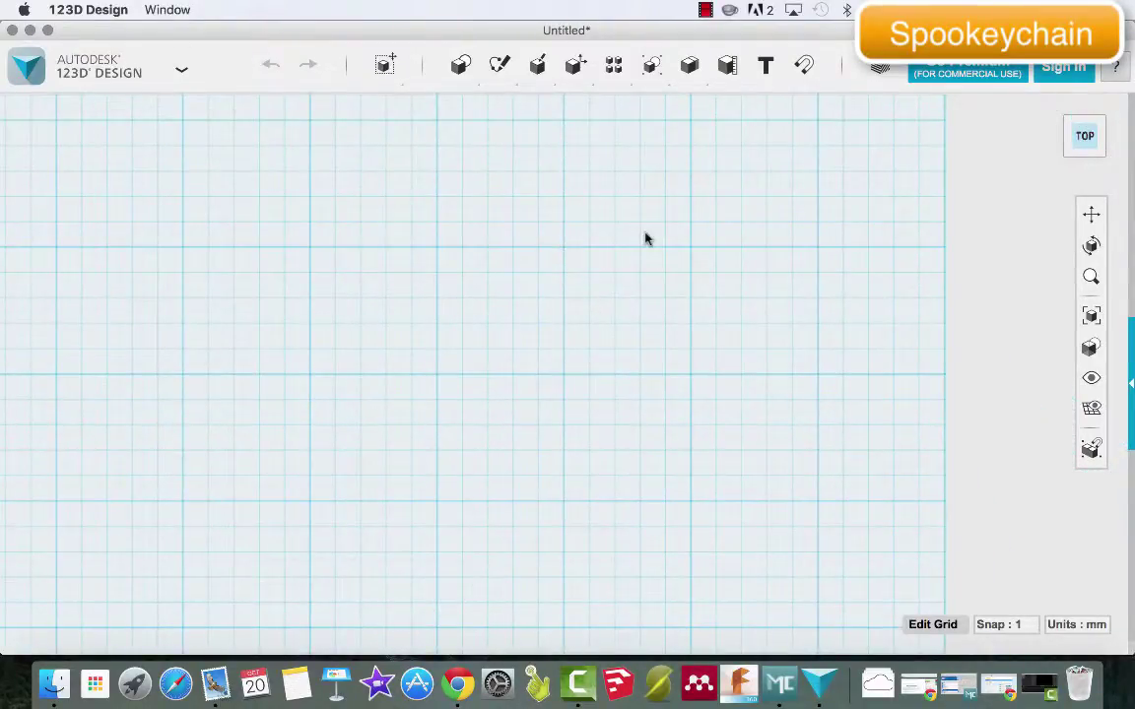
scroll(722, 256, "down", 5)
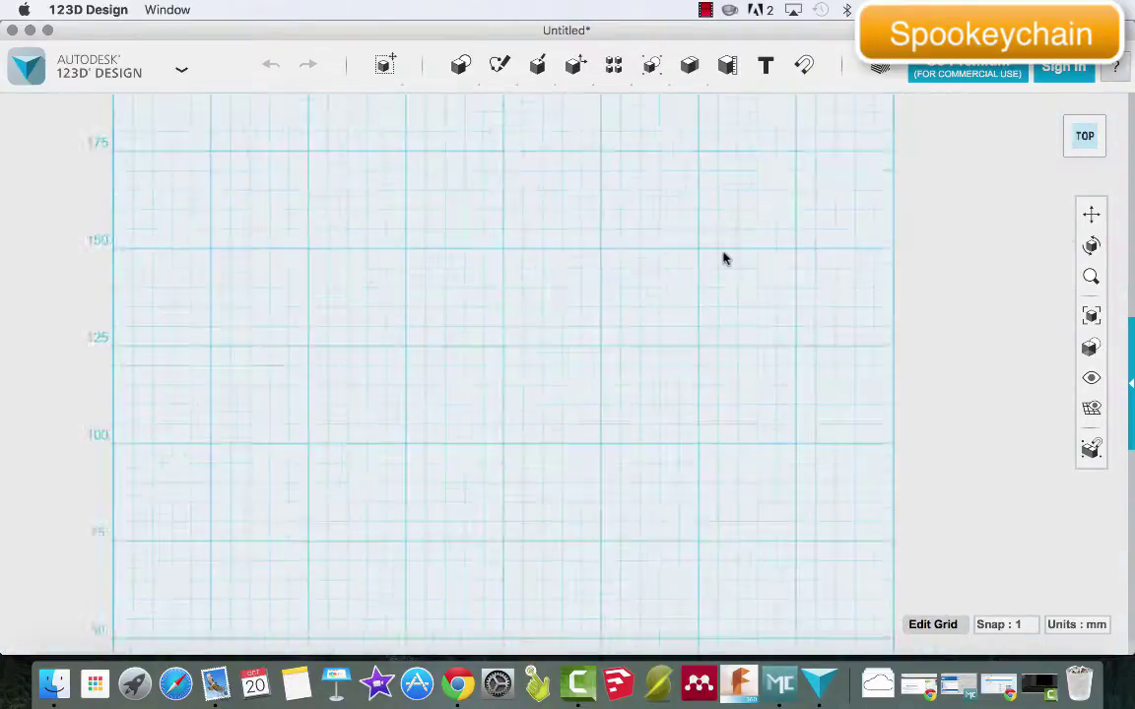
scroll(722, 256, "up", 1)
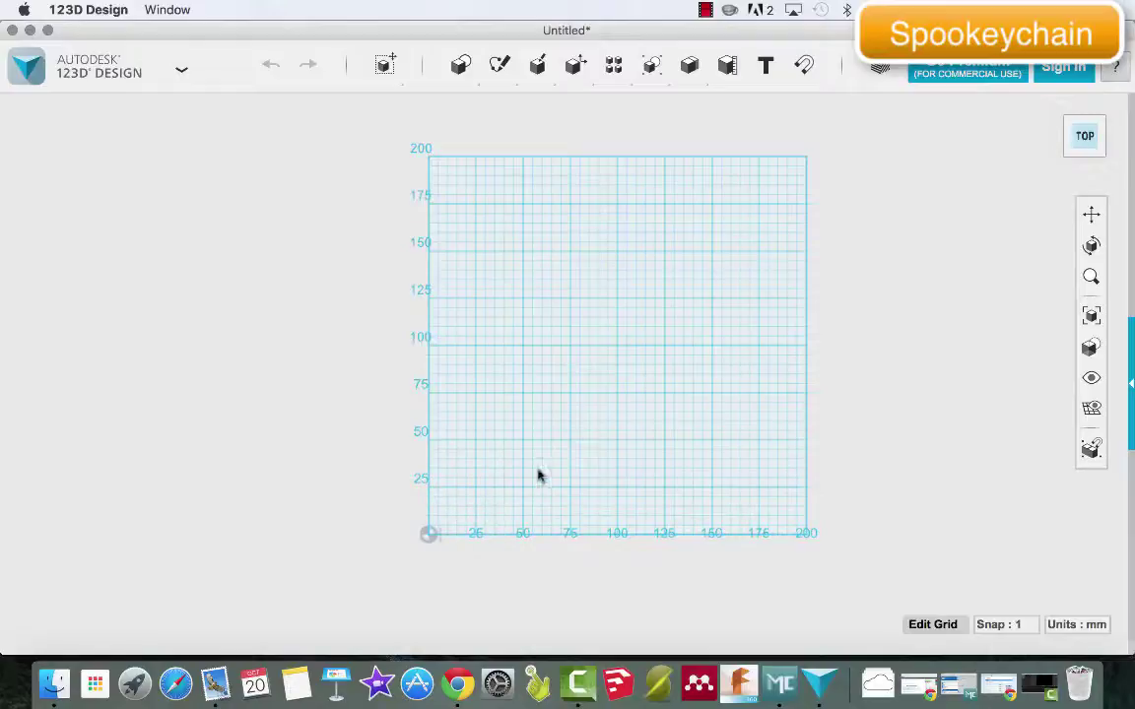
scroll(552, 458, "up", 3)
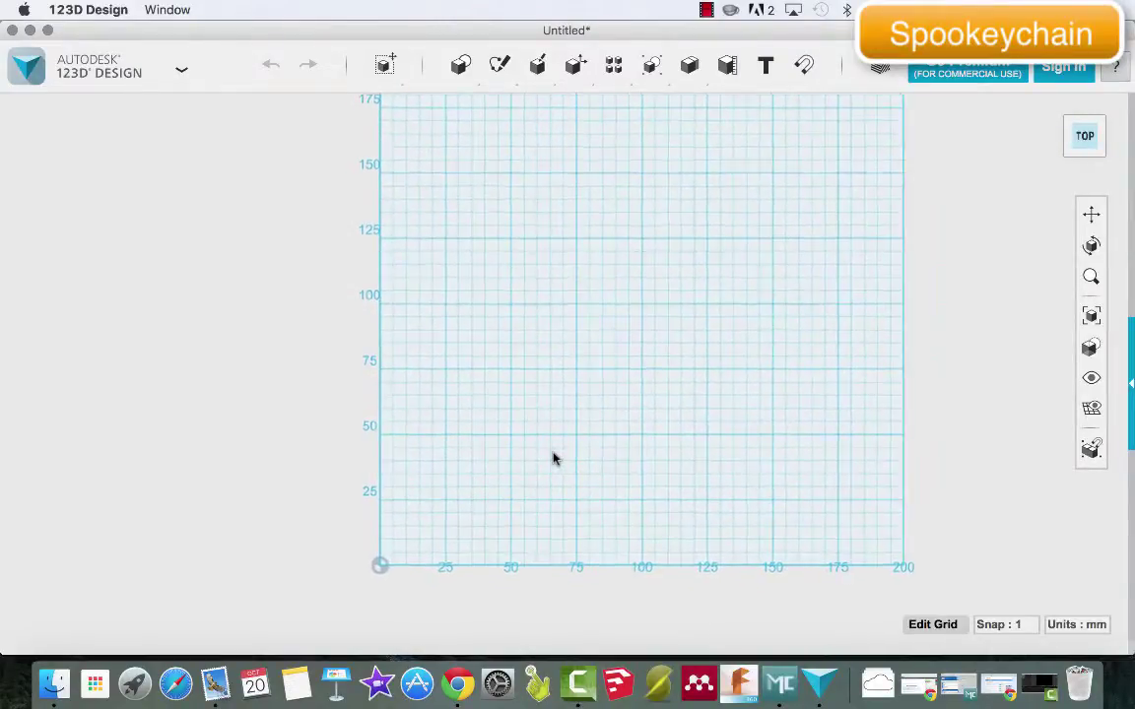
scroll(552, 458, "up", 5)
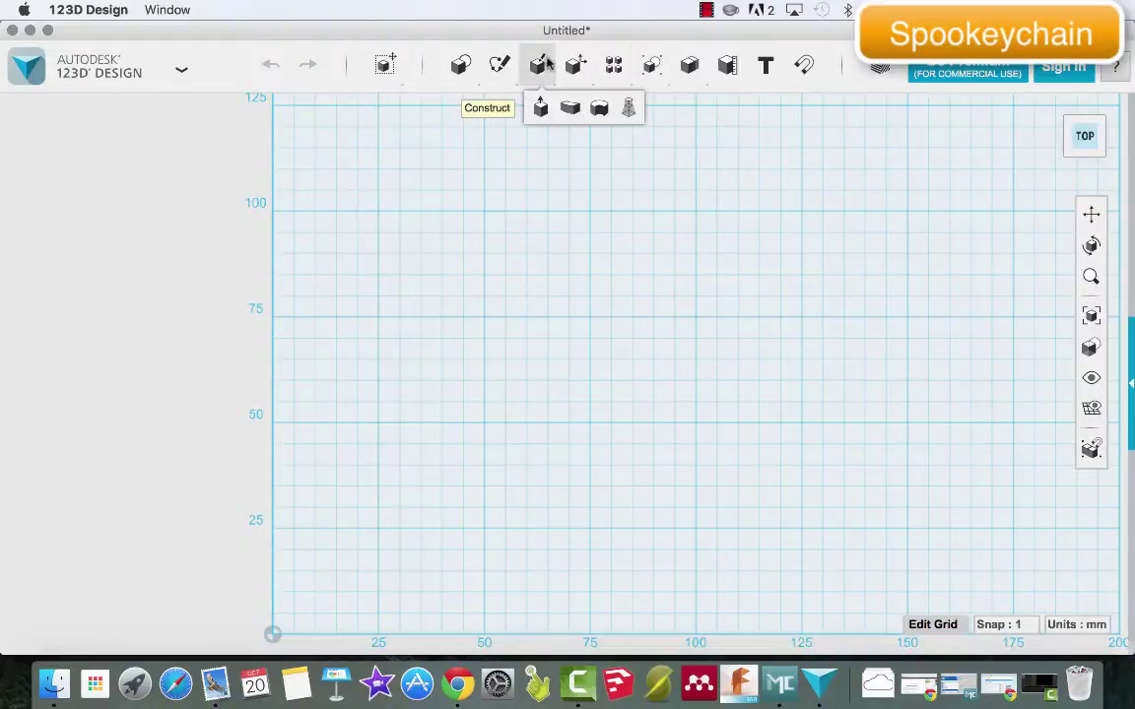
mouse_move(505, 65)
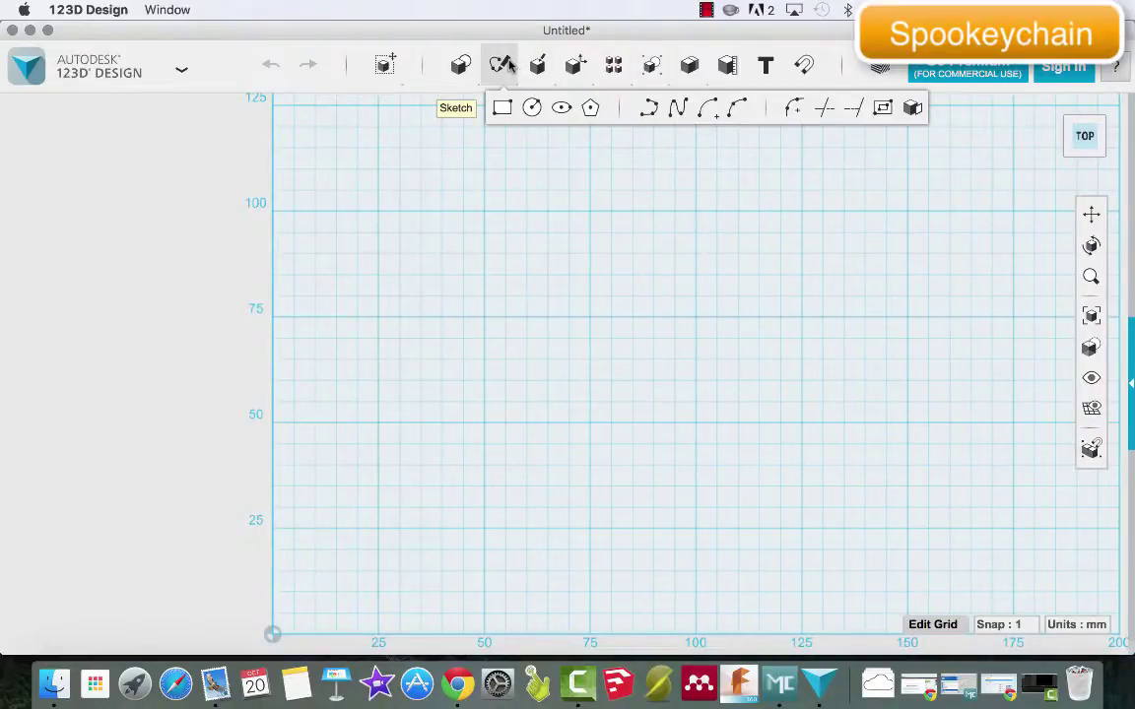
left_click(678, 111)
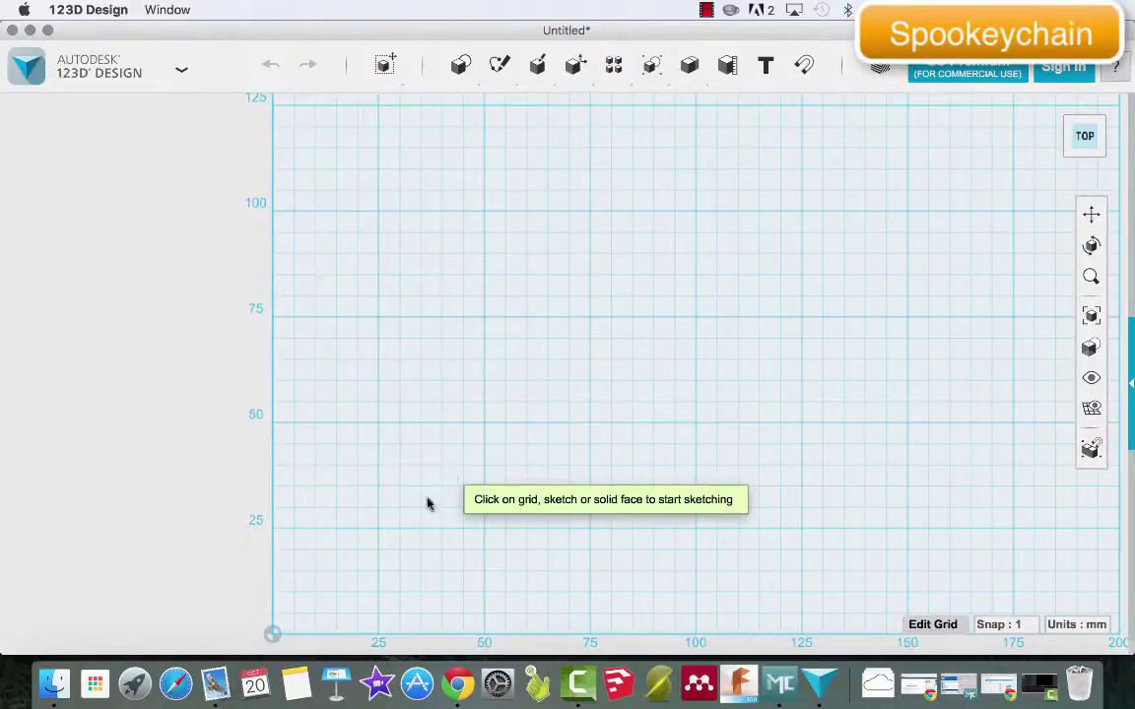
left_click(310, 597)
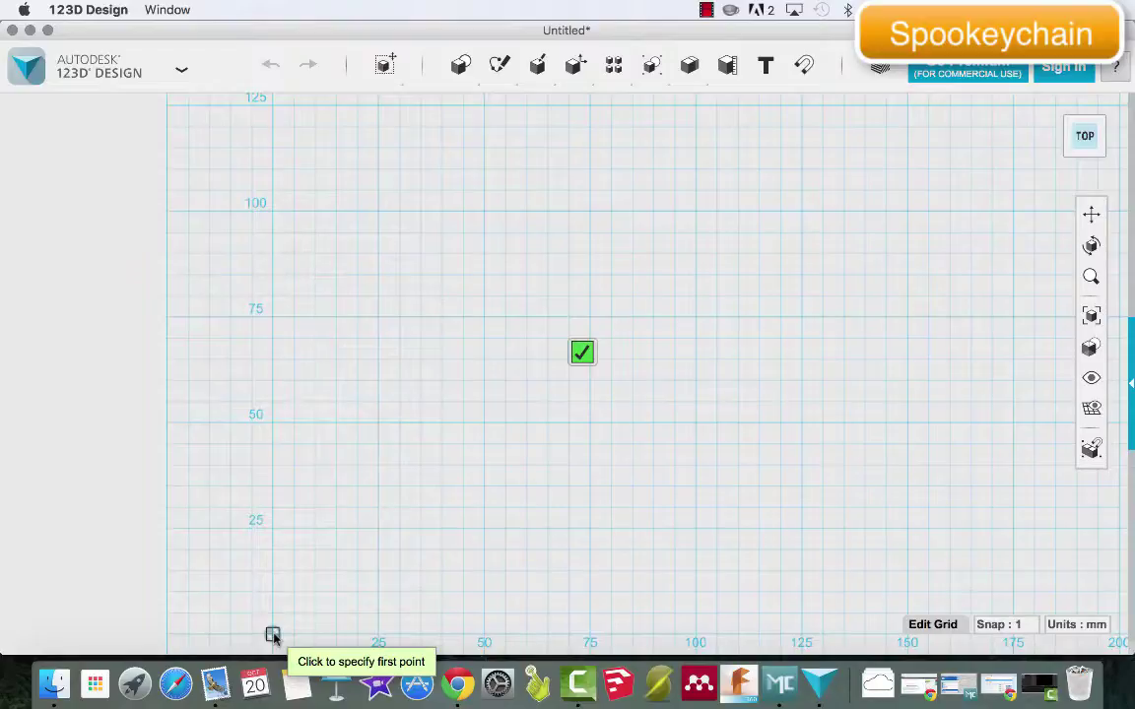
left_click(273, 635)
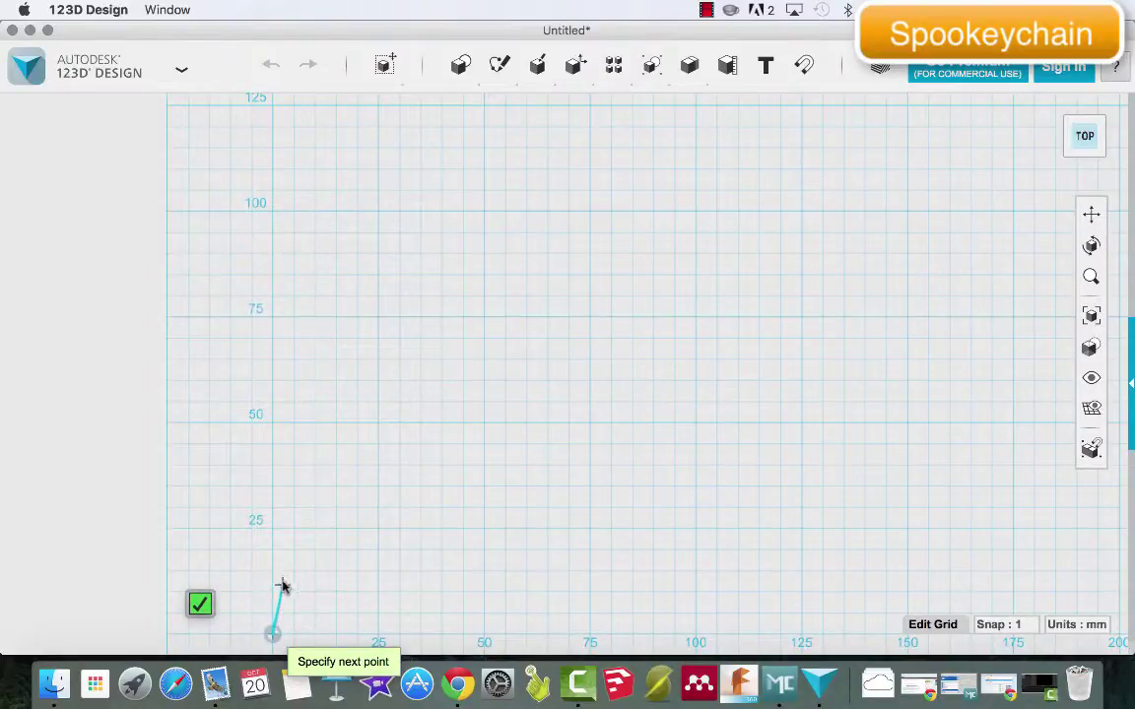
left_click(314, 445)
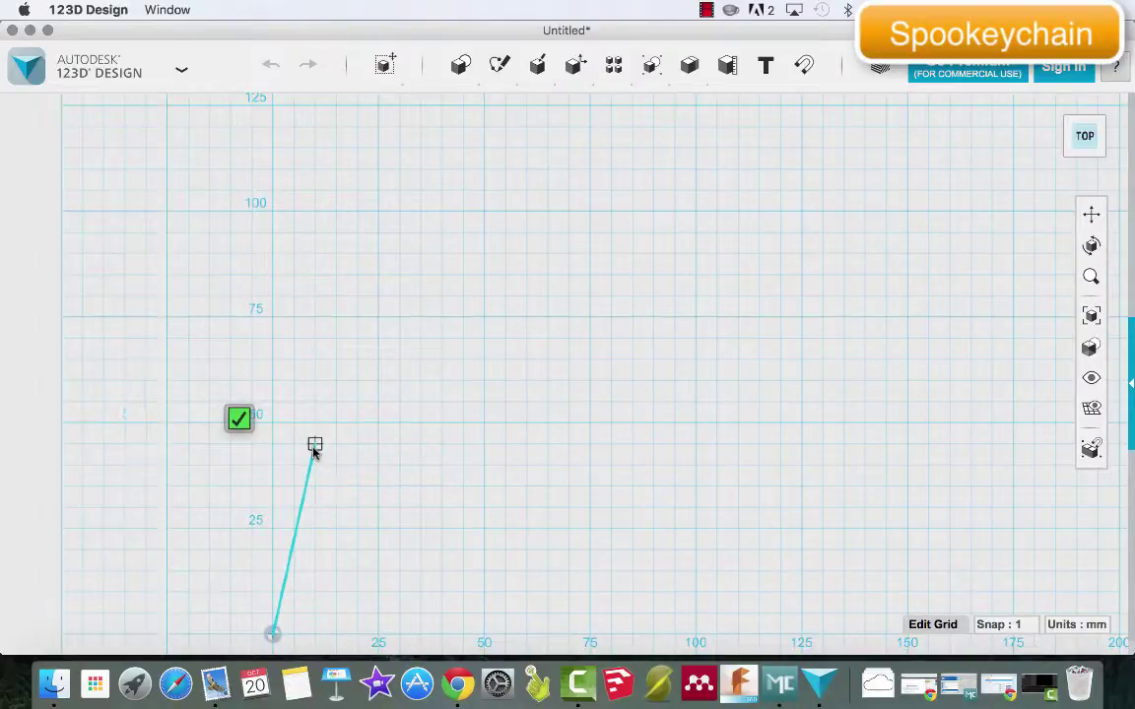
left_click(356, 381)
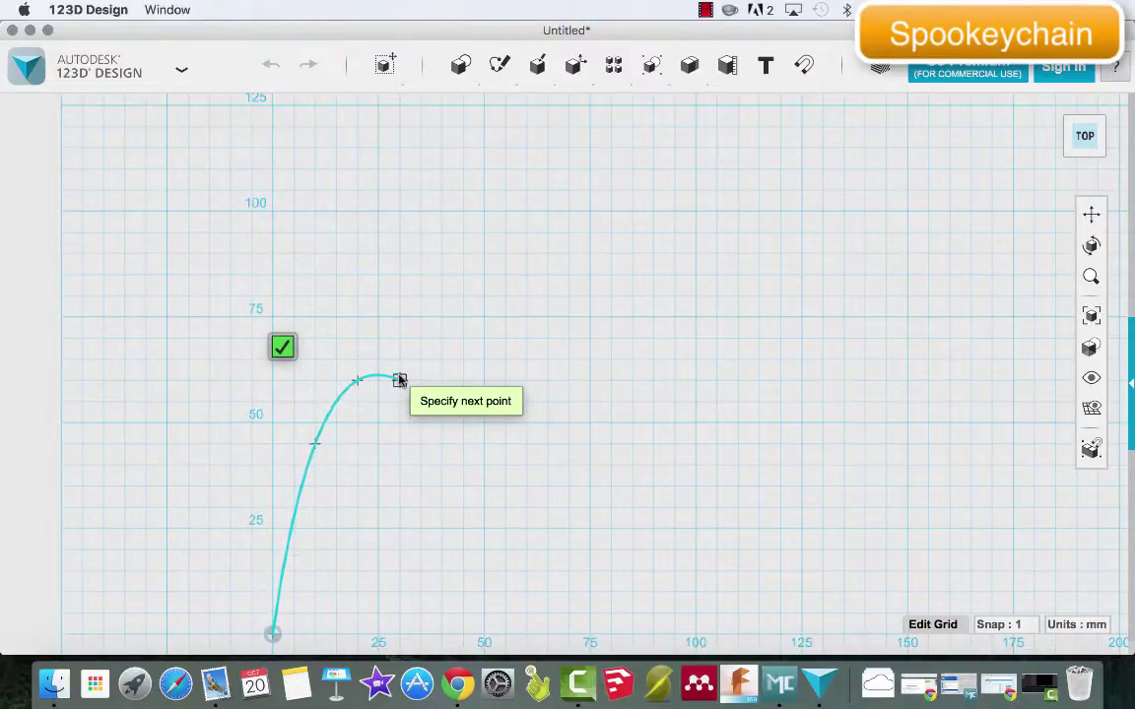
left_click(399, 380)
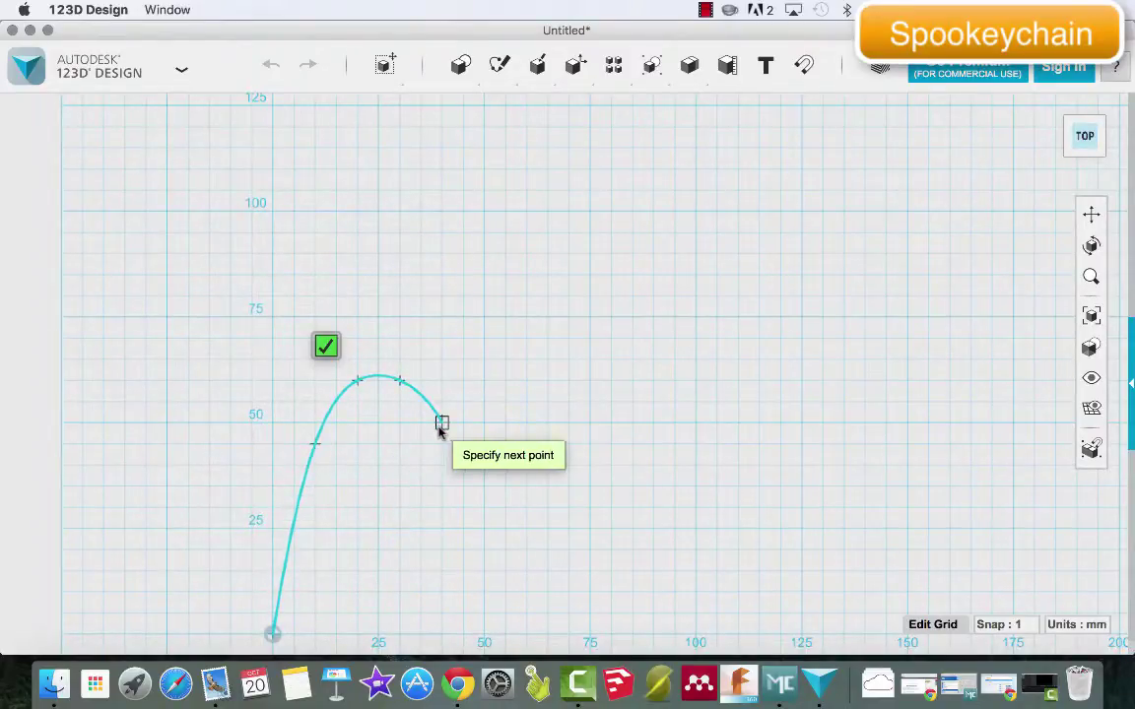
left_click(441, 425)
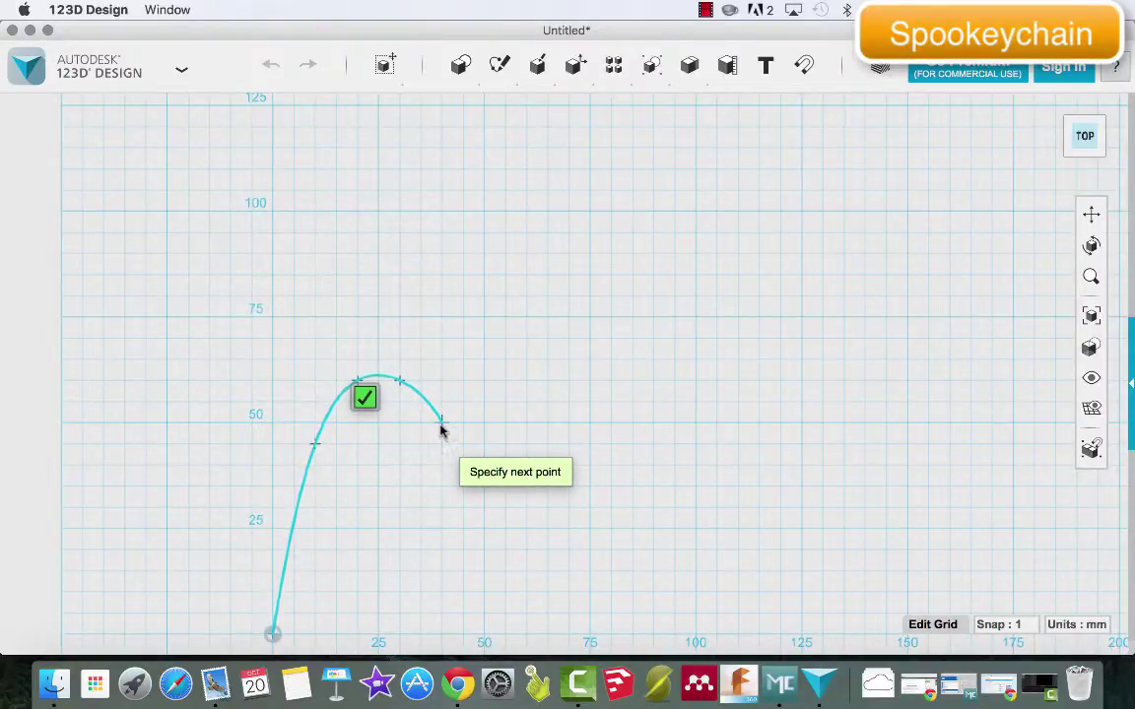
key("Escape")
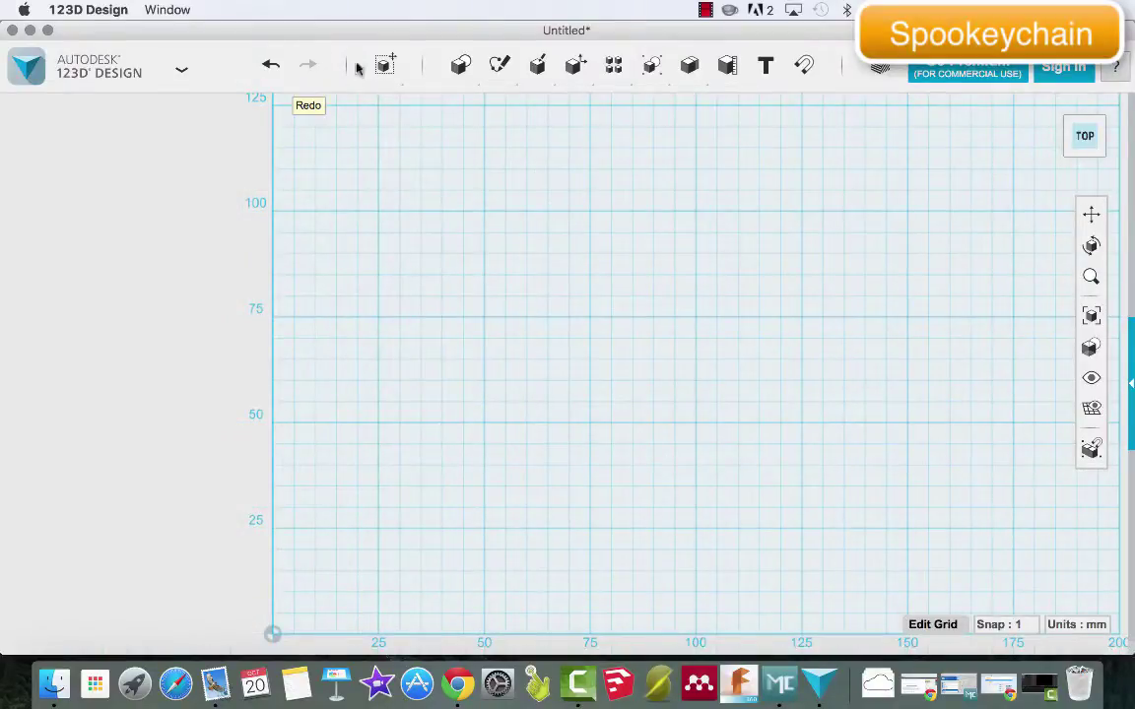
Draw a spline on the grid for the ghost's sides and head from the origin through (10, 40), (20, 60), (30, 60), (40, 40) and (50, 0) mm
mouse_move(500, 81)
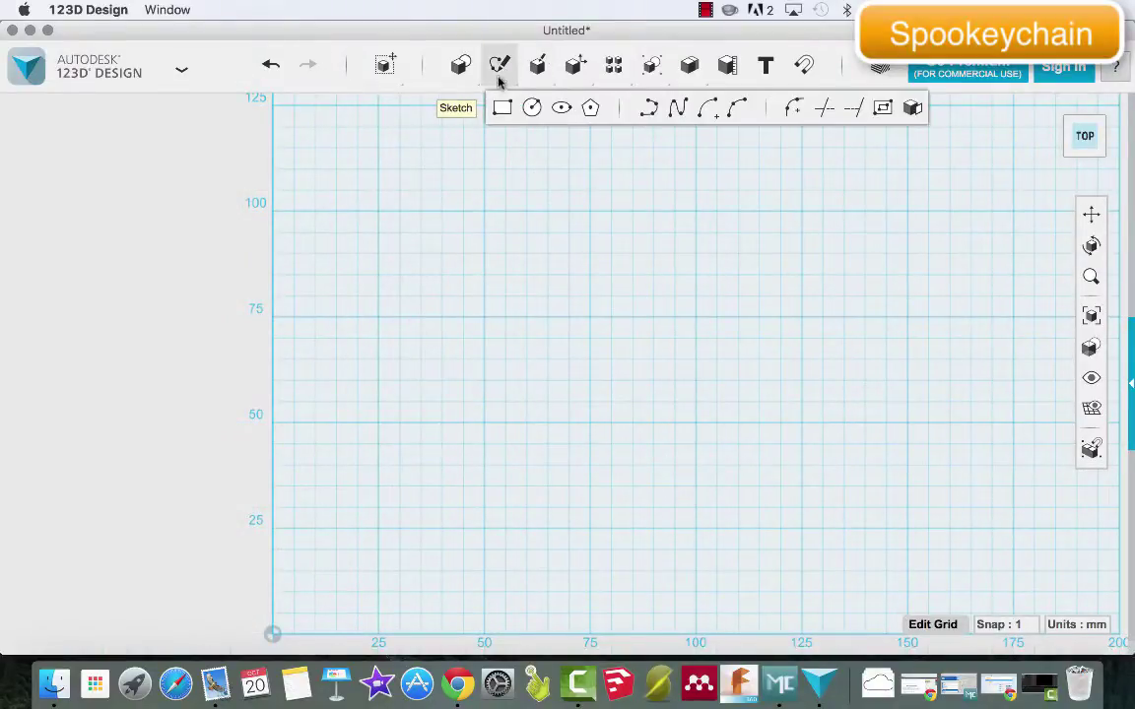
left_click(676, 108)
left_click(321, 617)
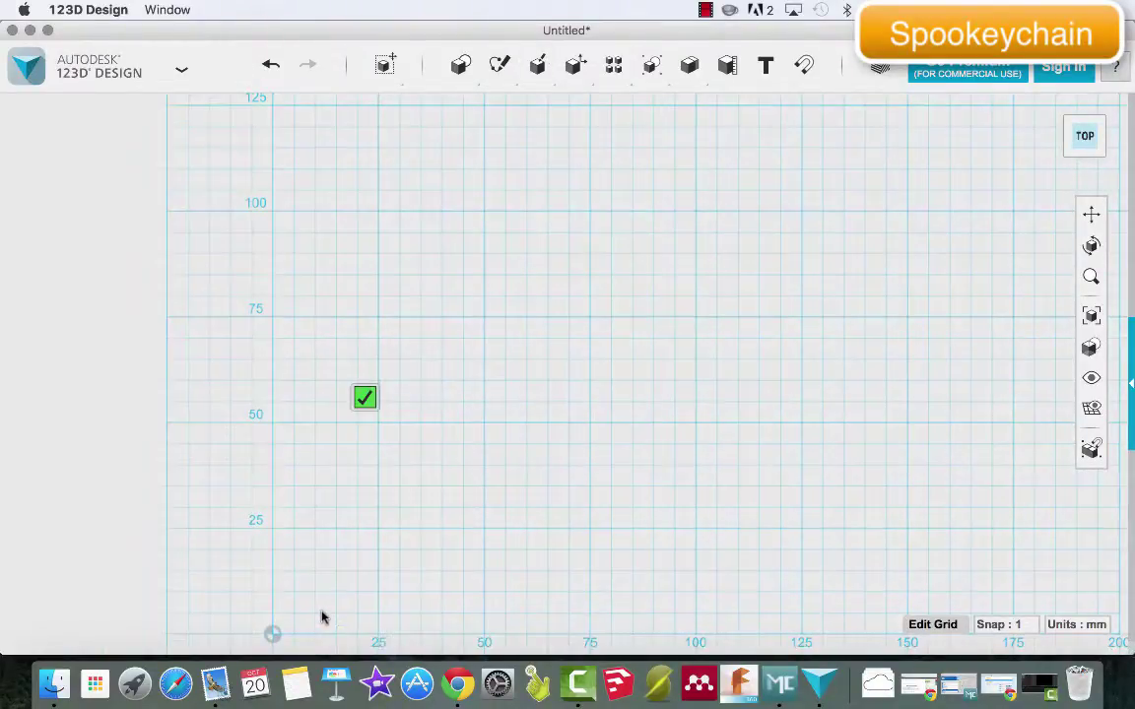
left_click(273, 633)
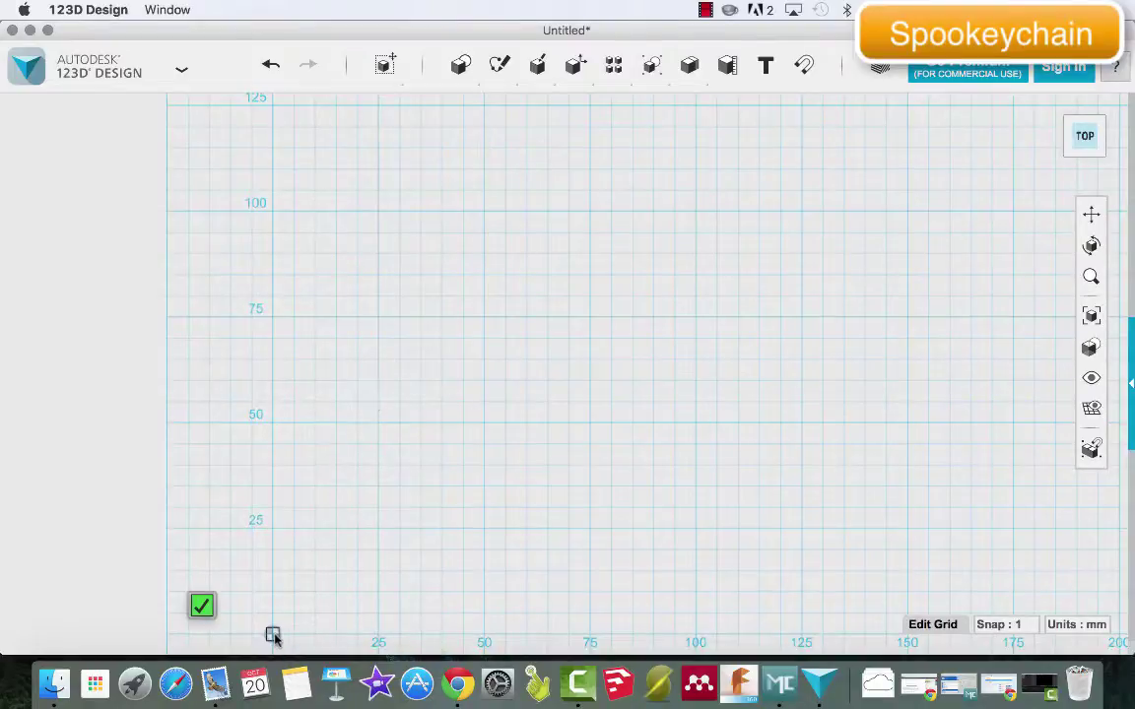
left_click(315, 466)
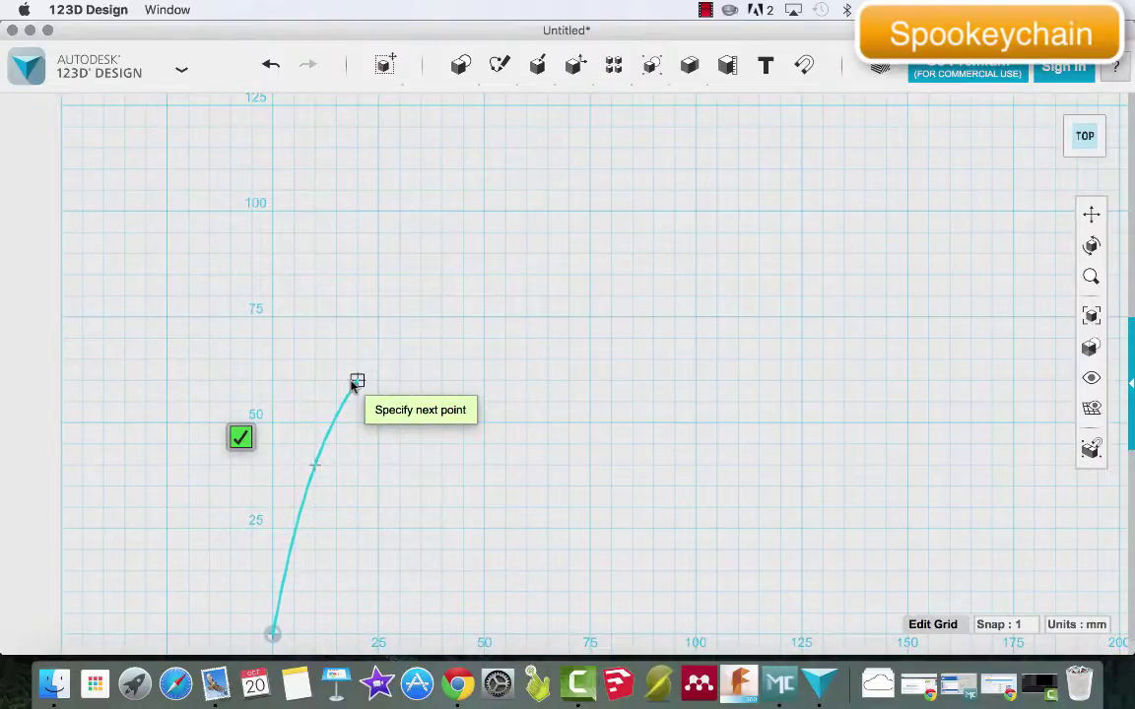
left_click(355, 381)
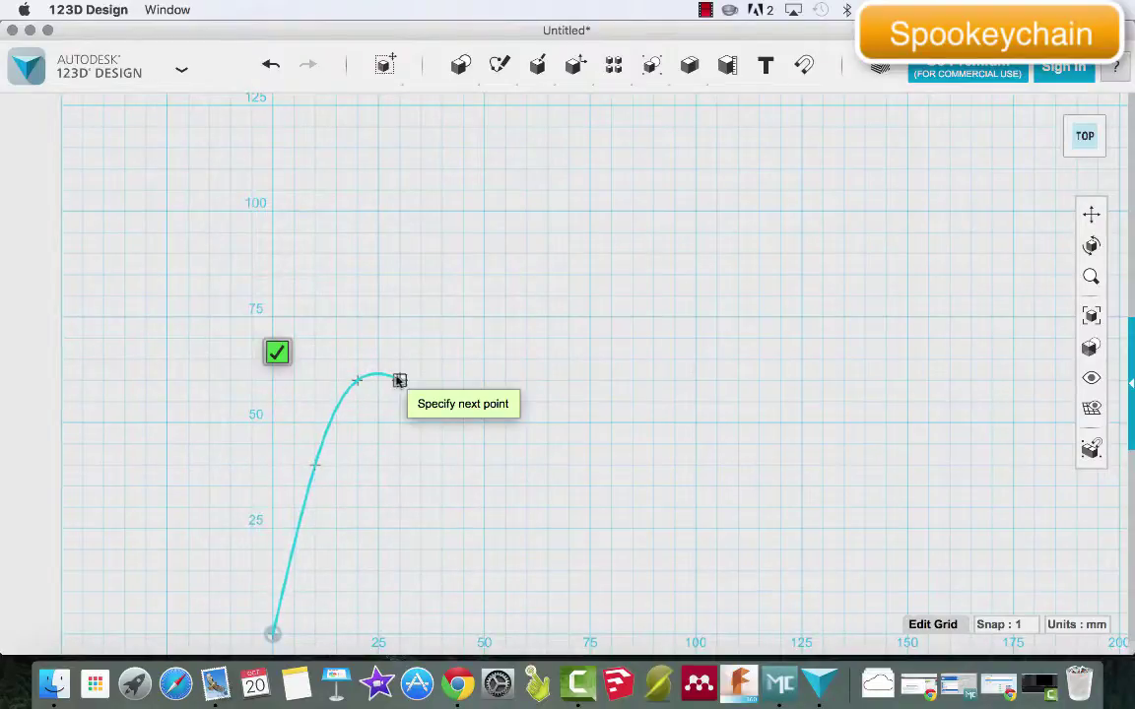
left_click(399, 381)
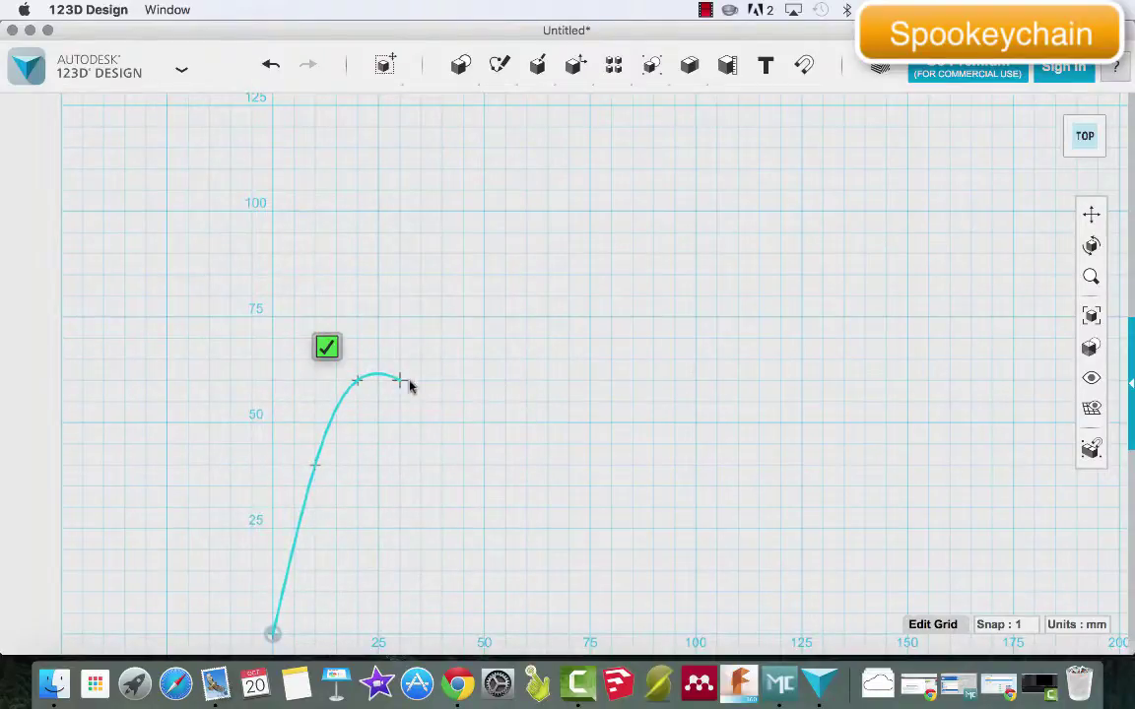
left_click(442, 466)
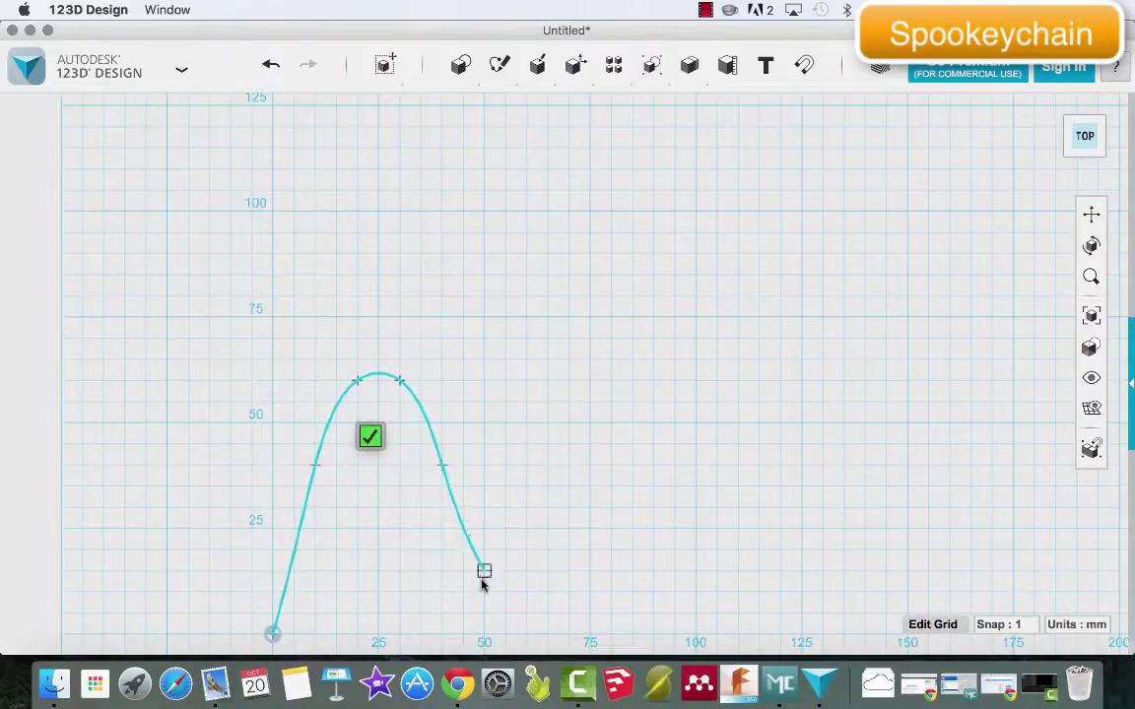
left_click(484, 634)
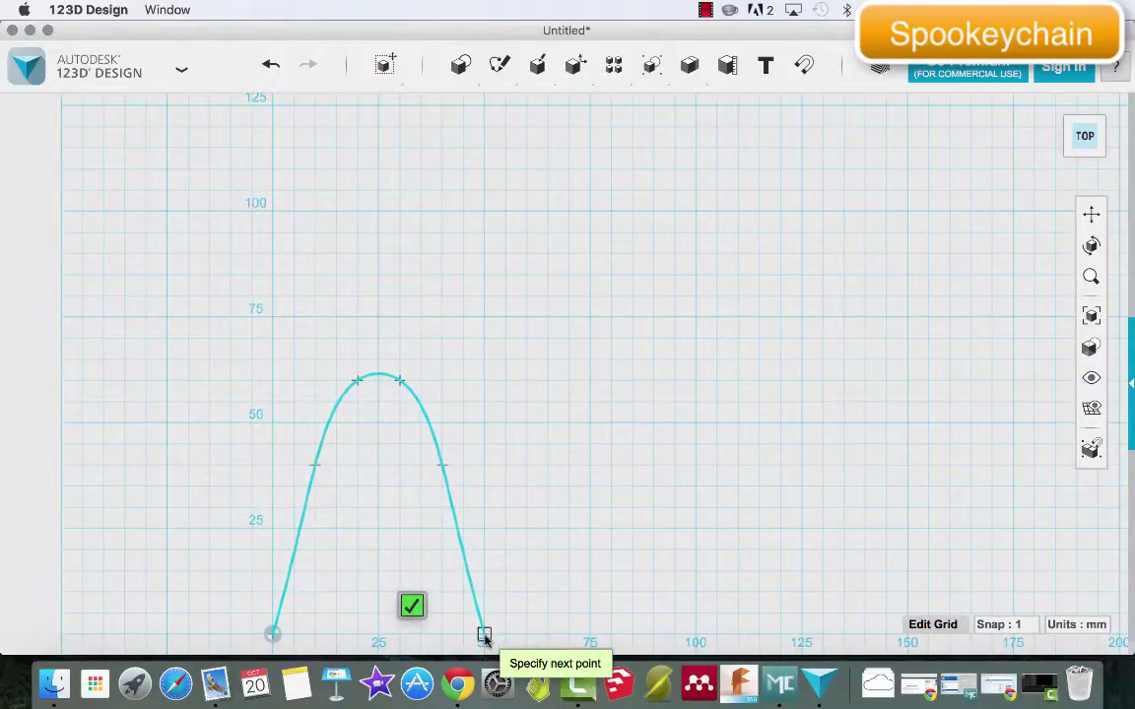
Continue the spline as a wavy hem through (40, 10), (25, 0) and (10, 10) mm, closing the outline at the origin
left_click(441, 592)
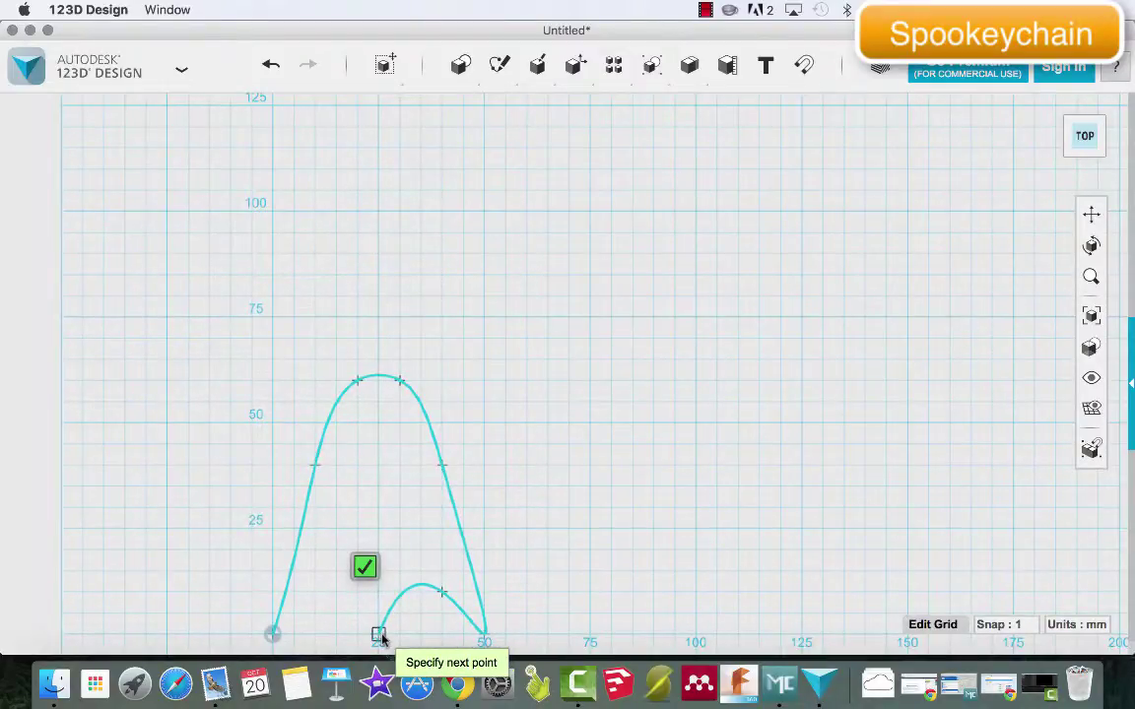
left_click(380, 637)
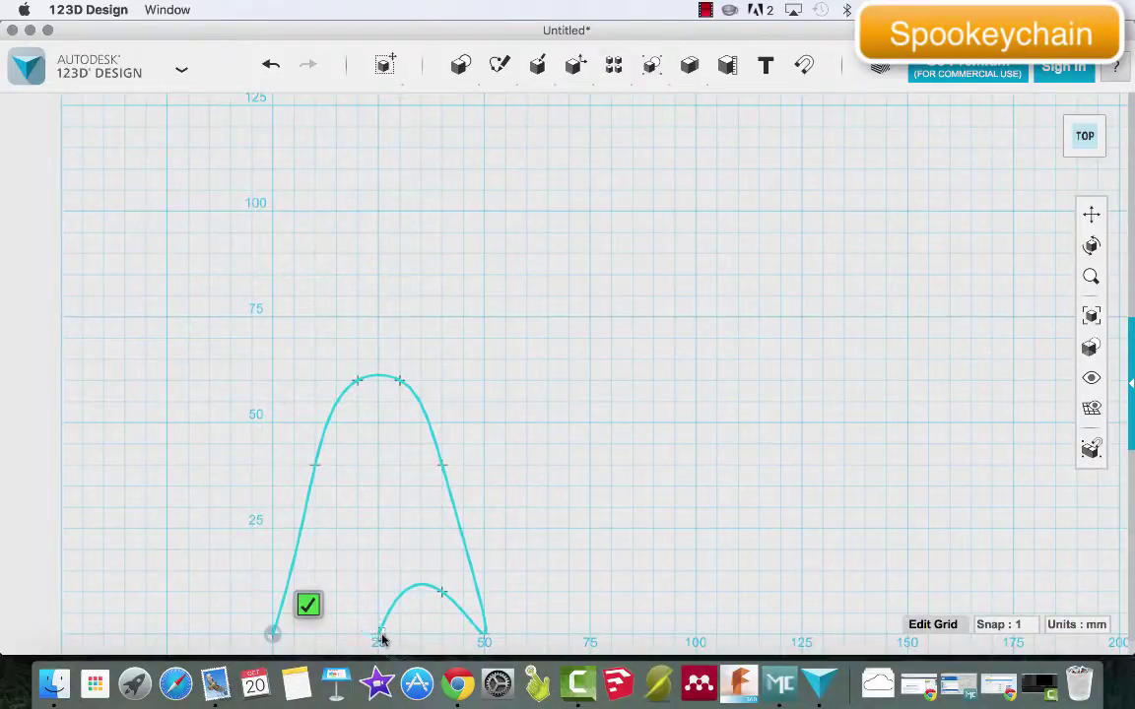
left_click(314, 591)
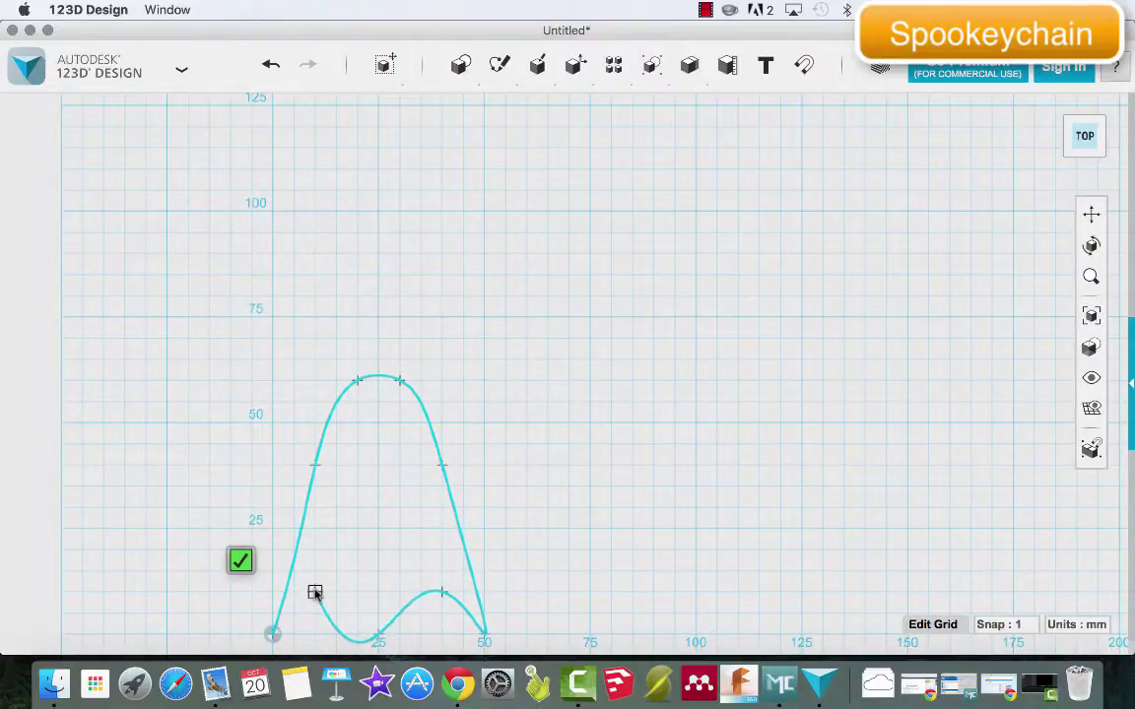
left_click(273, 634)
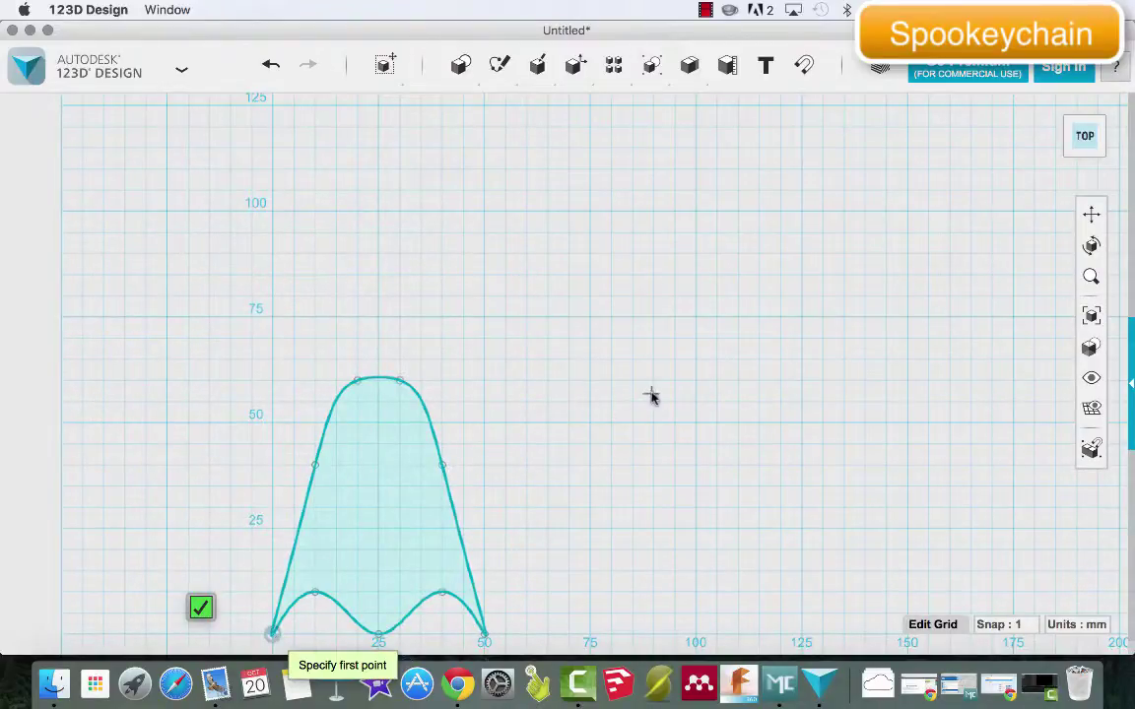
key("Escape")
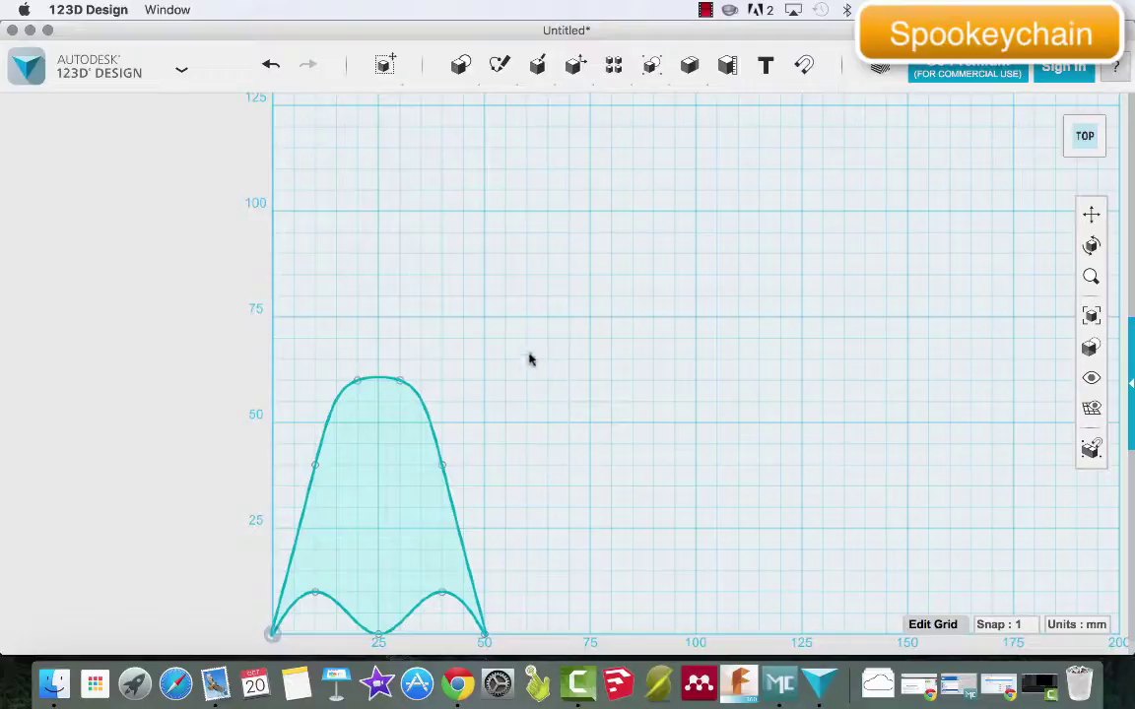
Draw a closed spline for the ghost's raised right-hand arm in the body sketch through (35, 35), (45, 40), (50, 45), (55, 40) and (35, 25) mm
mouse_move(500, 65)
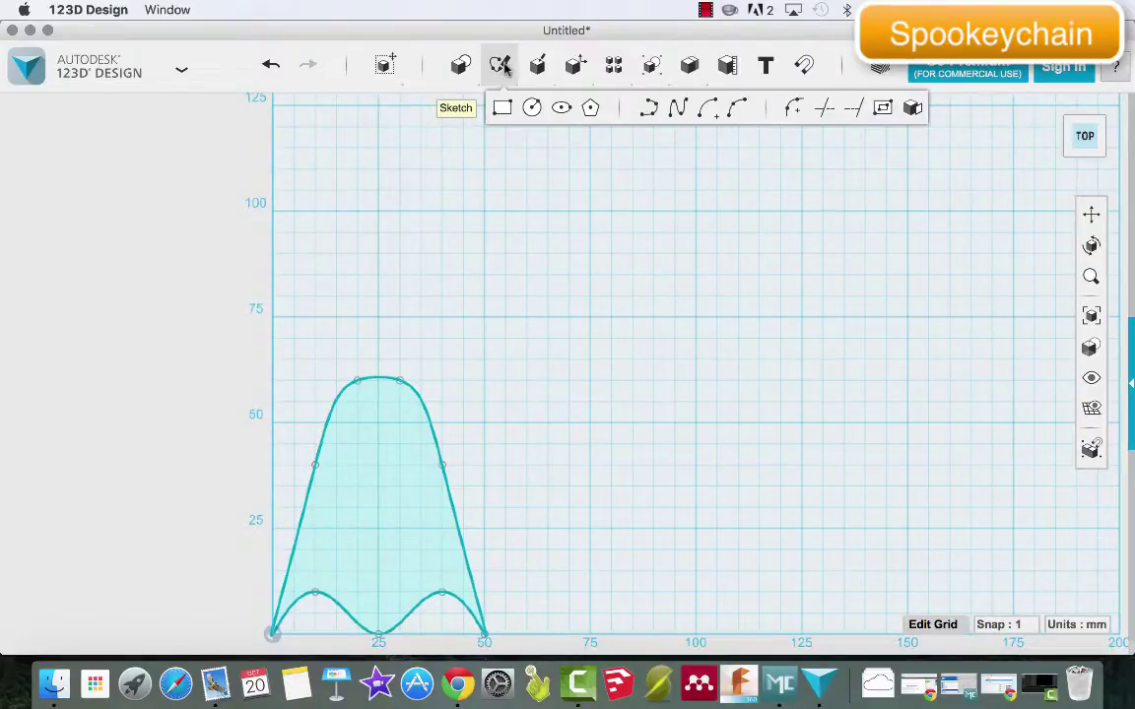
left_click(676, 108)
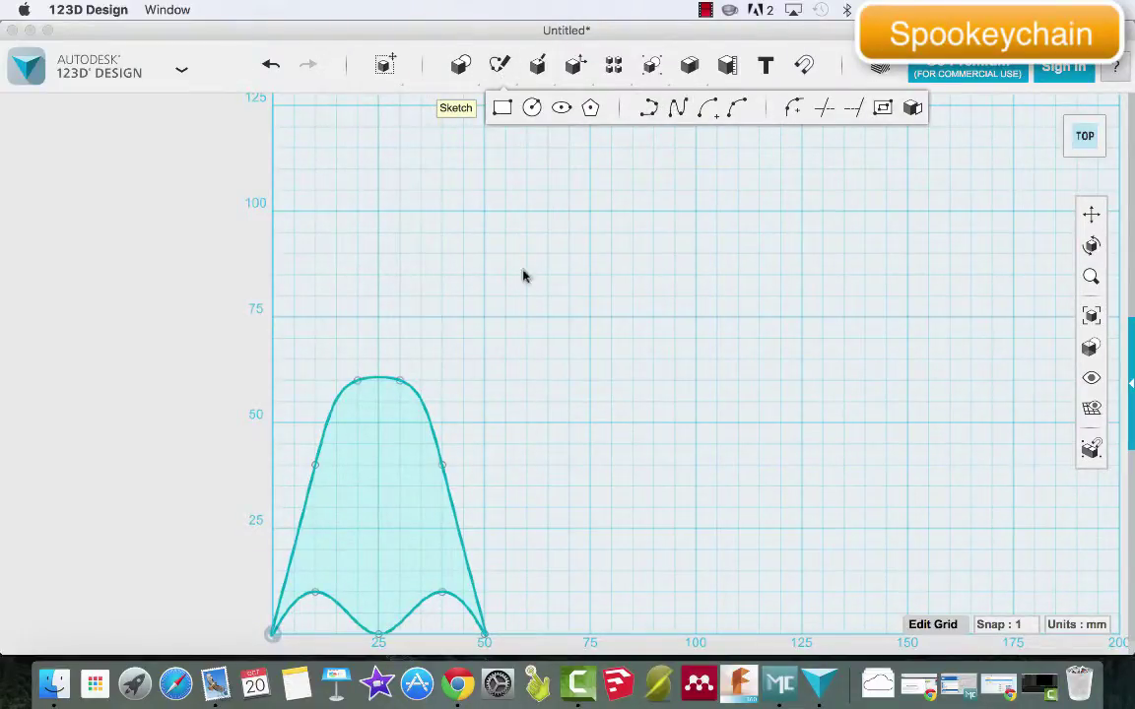
left_click(423, 494)
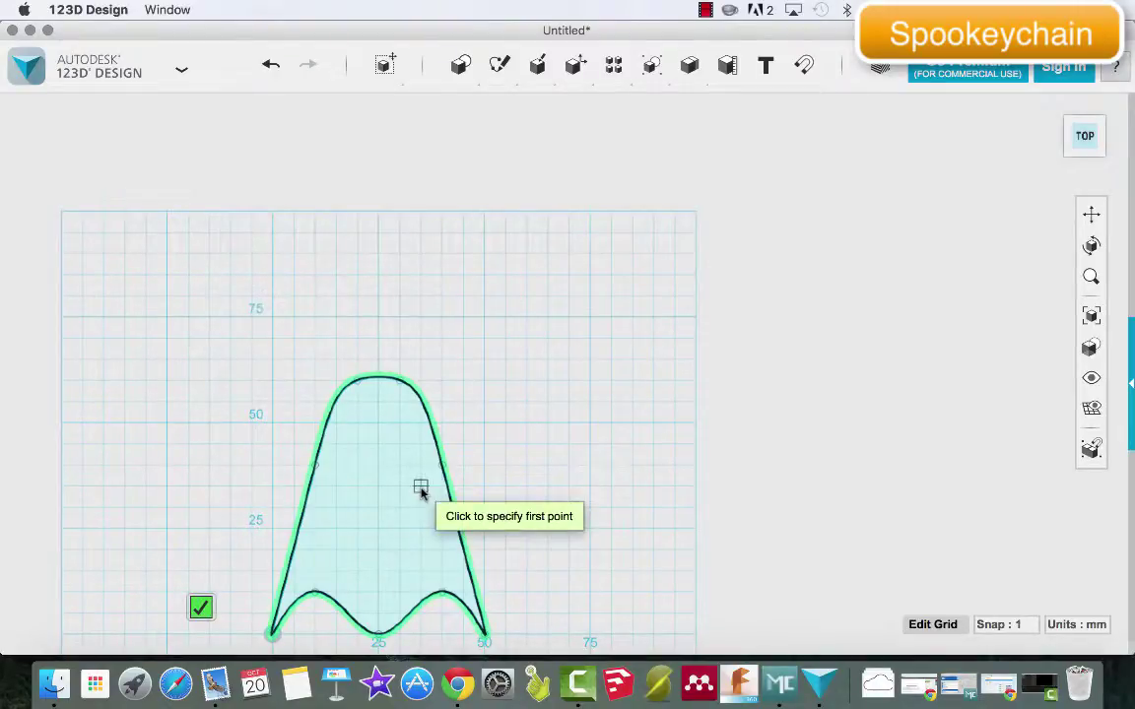
left_click(421, 487)
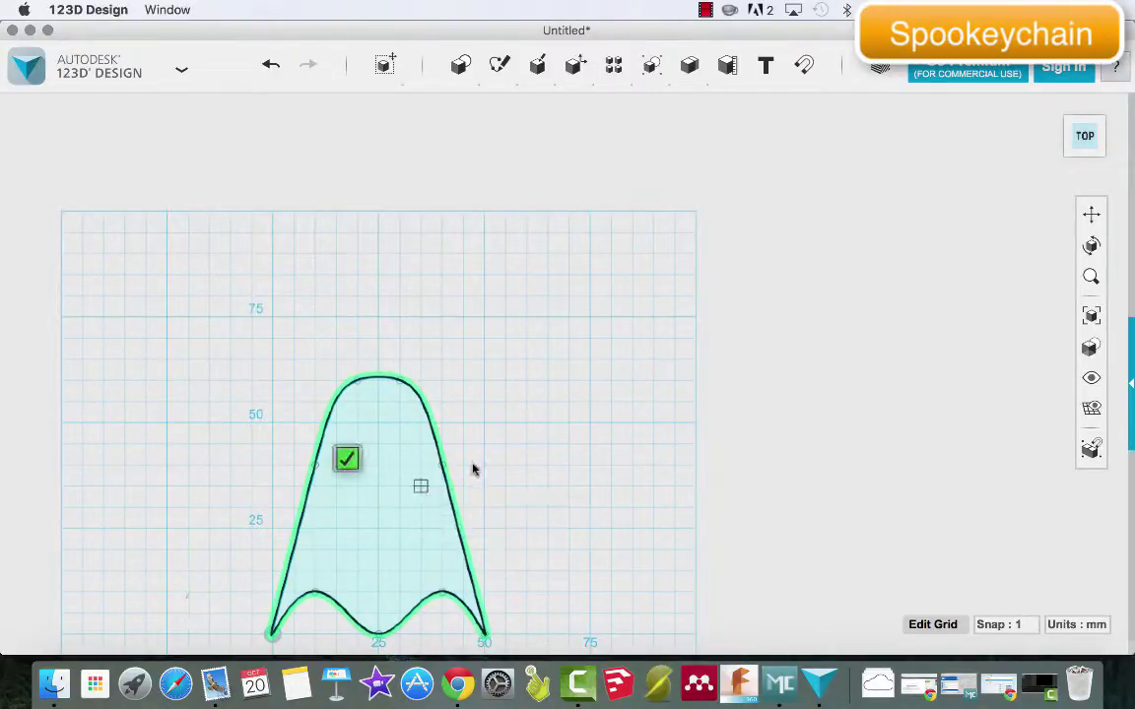
left_click(463, 467)
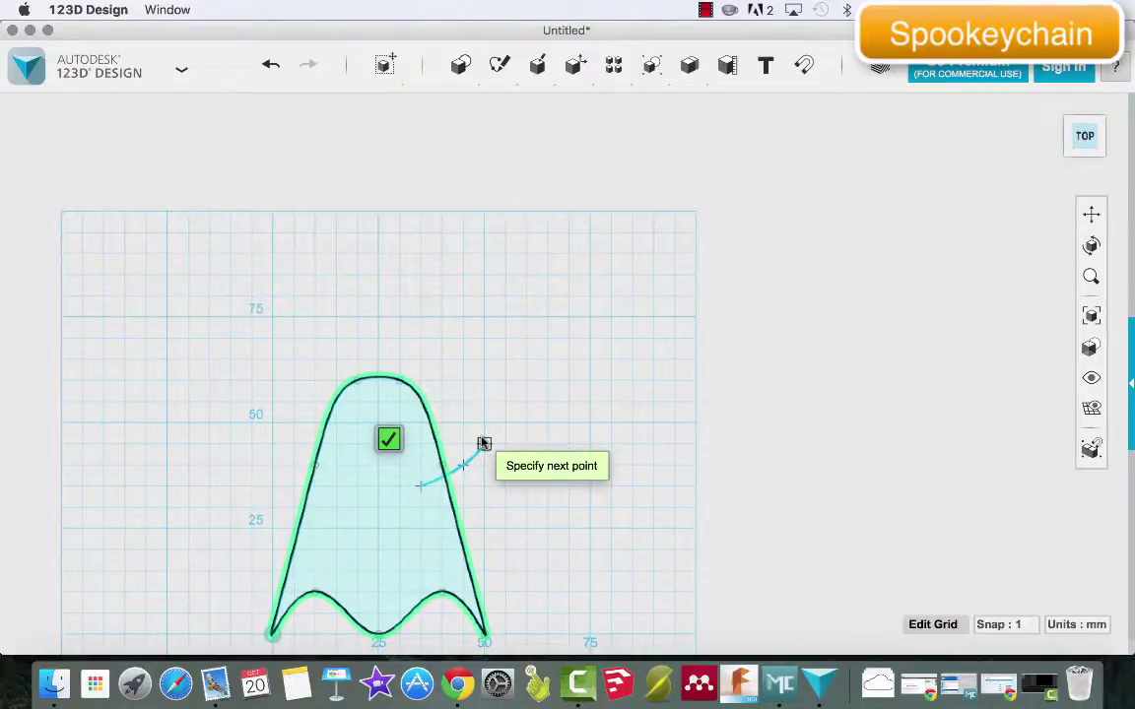
left_click(483, 443)
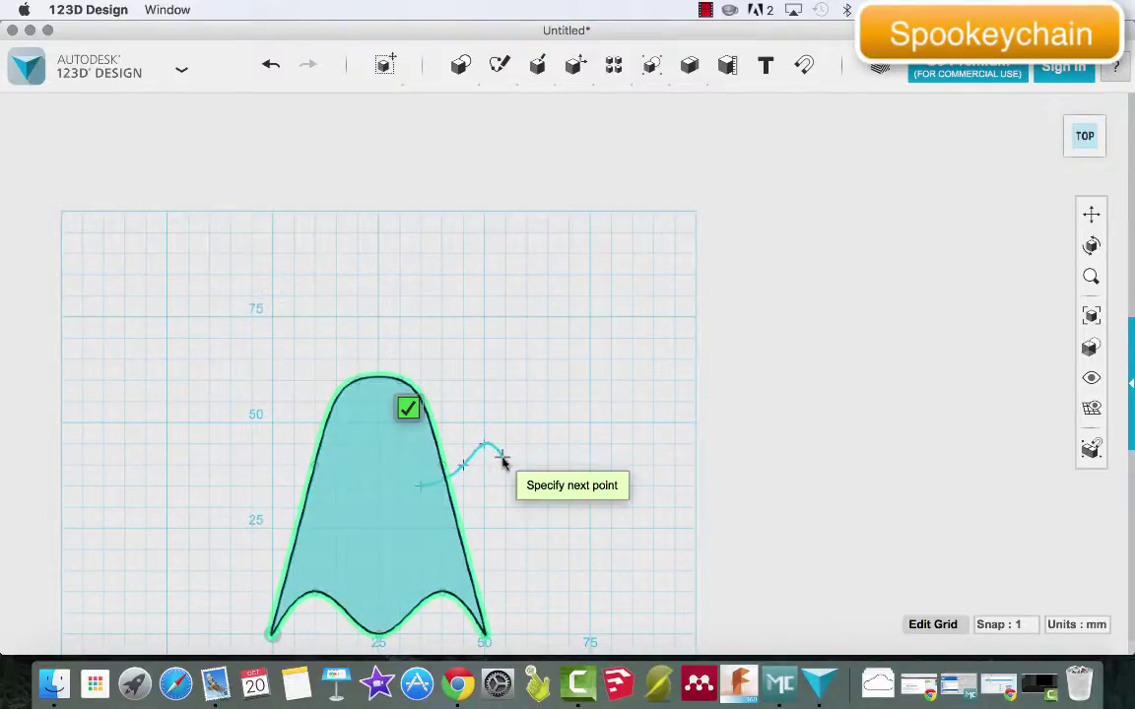
left_click(505, 464)
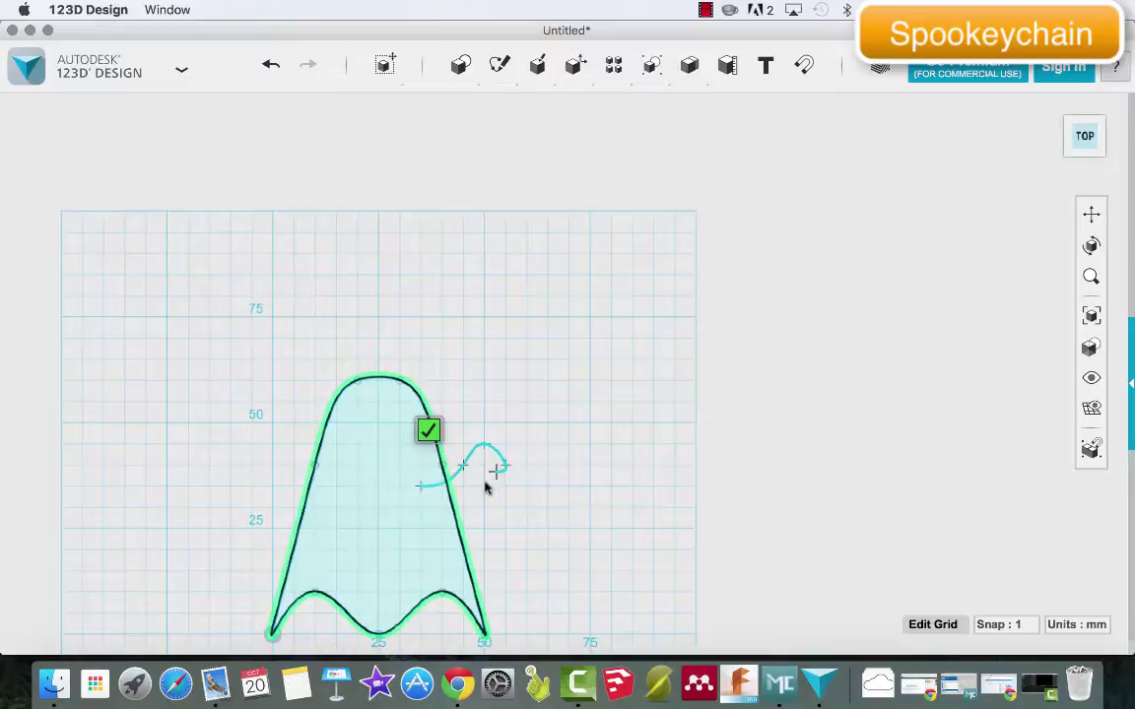
left_click(423, 529)
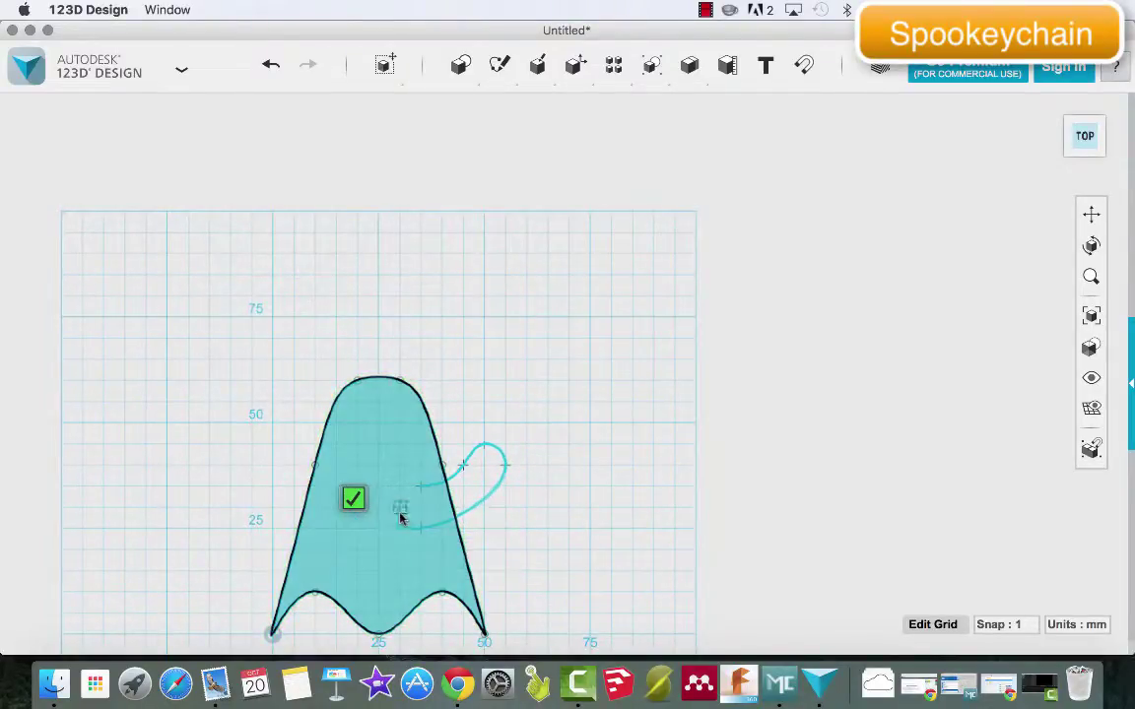
left_click(420, 489)
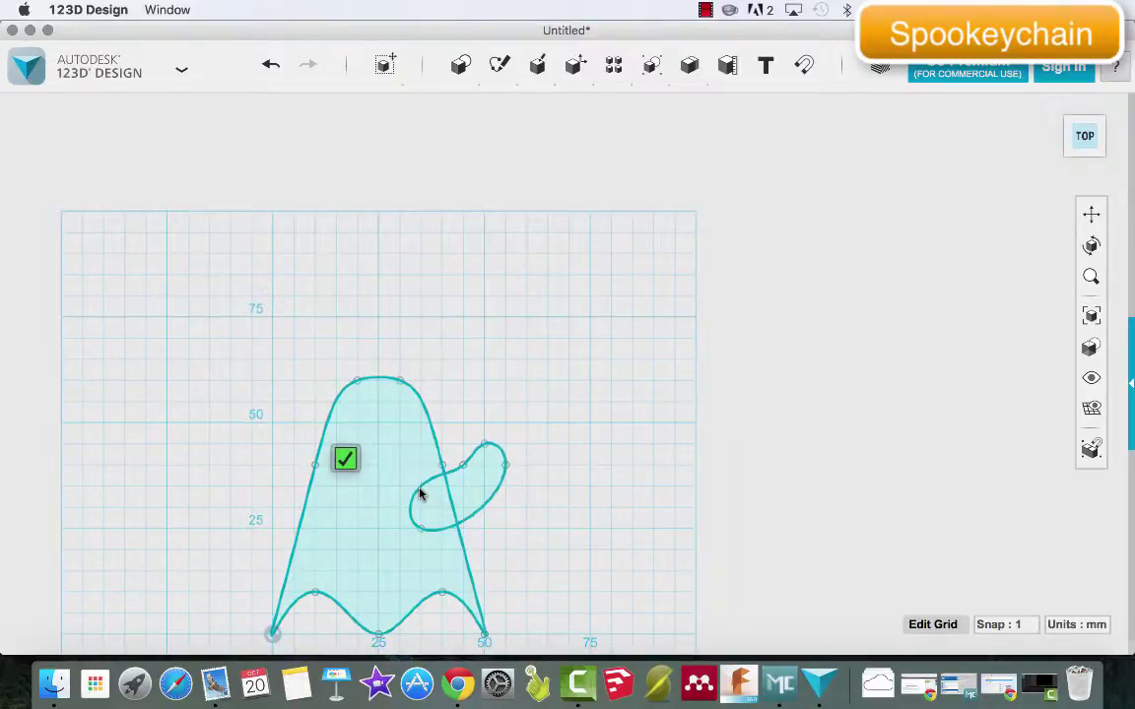
mouse_move(499, 64)
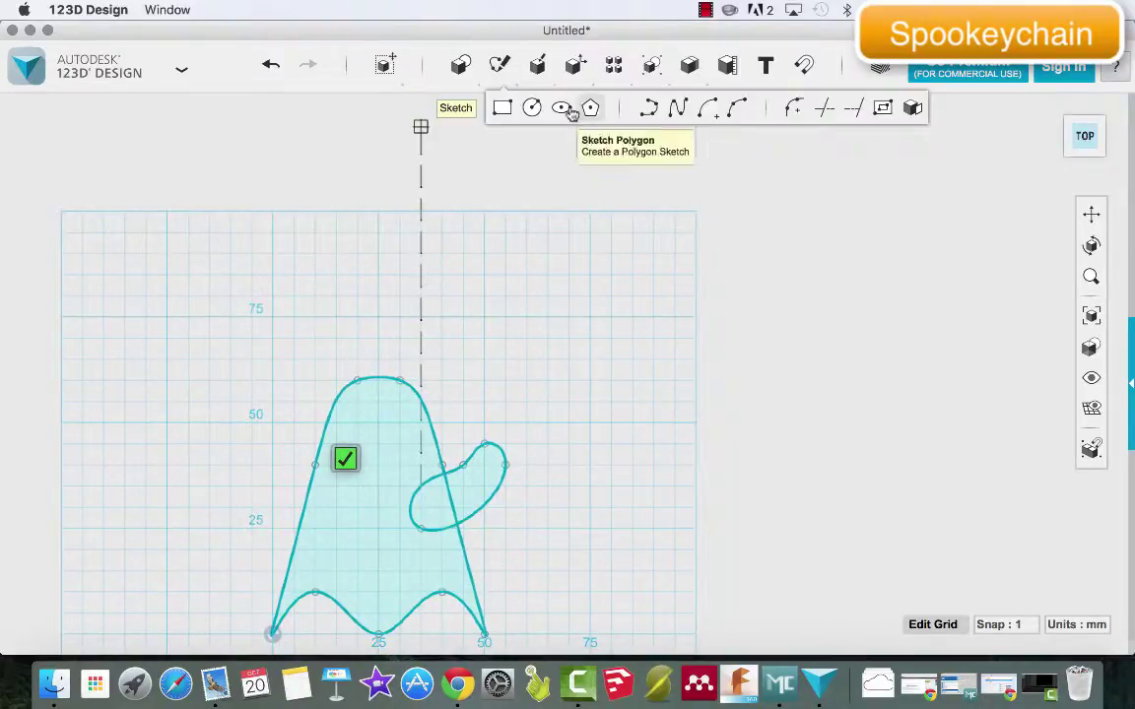
key("Escape")
left_click(468, 491)
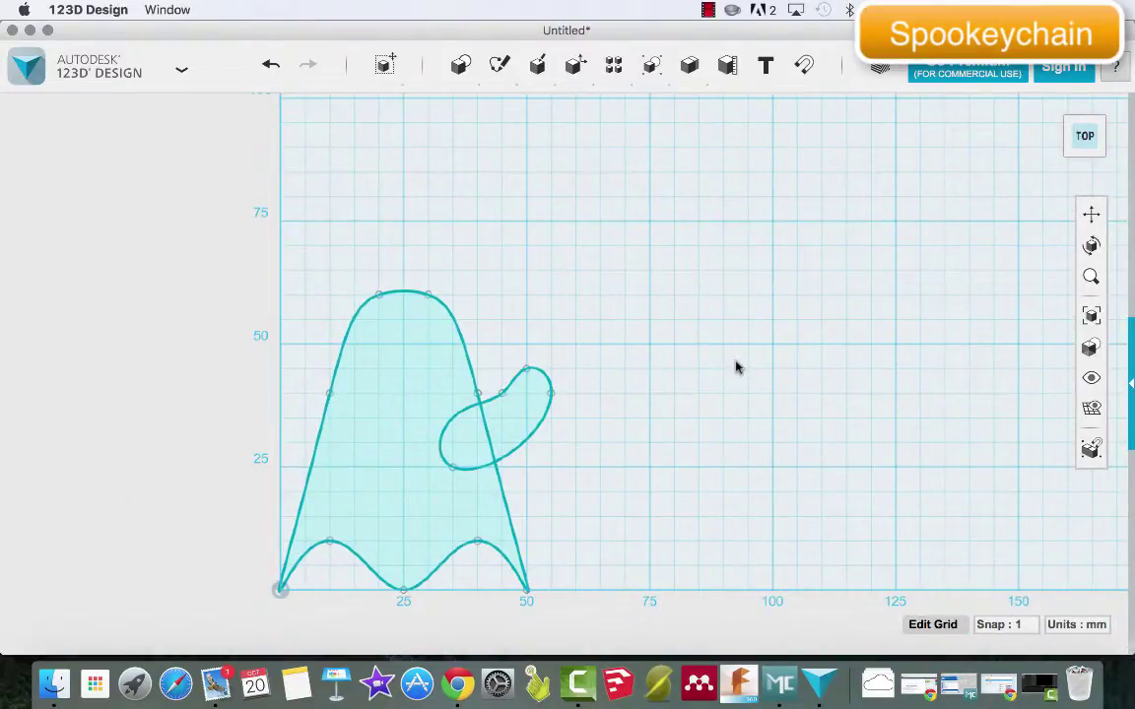
Draw the mirrored left-hand arm as a closed spline in the body sketch through (15, 35), (5, 40), (0, 45), (-5, 40) and (15, 25) mm
mouse_move(569, 88)
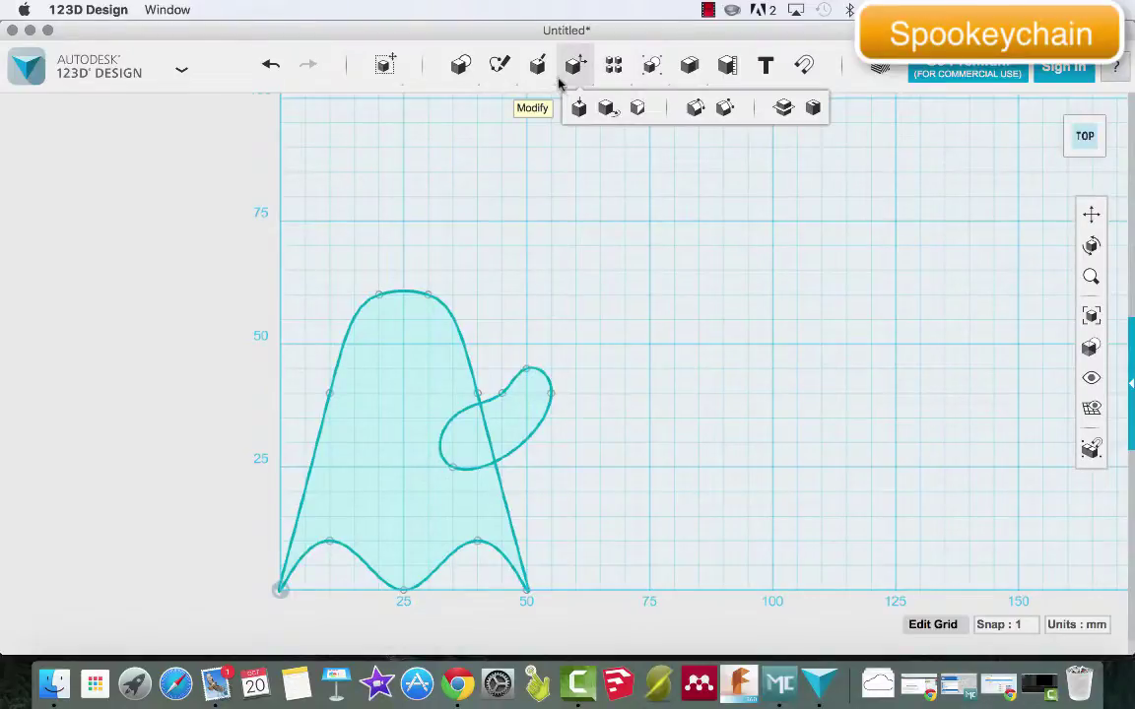
mouse_move(500, 67)
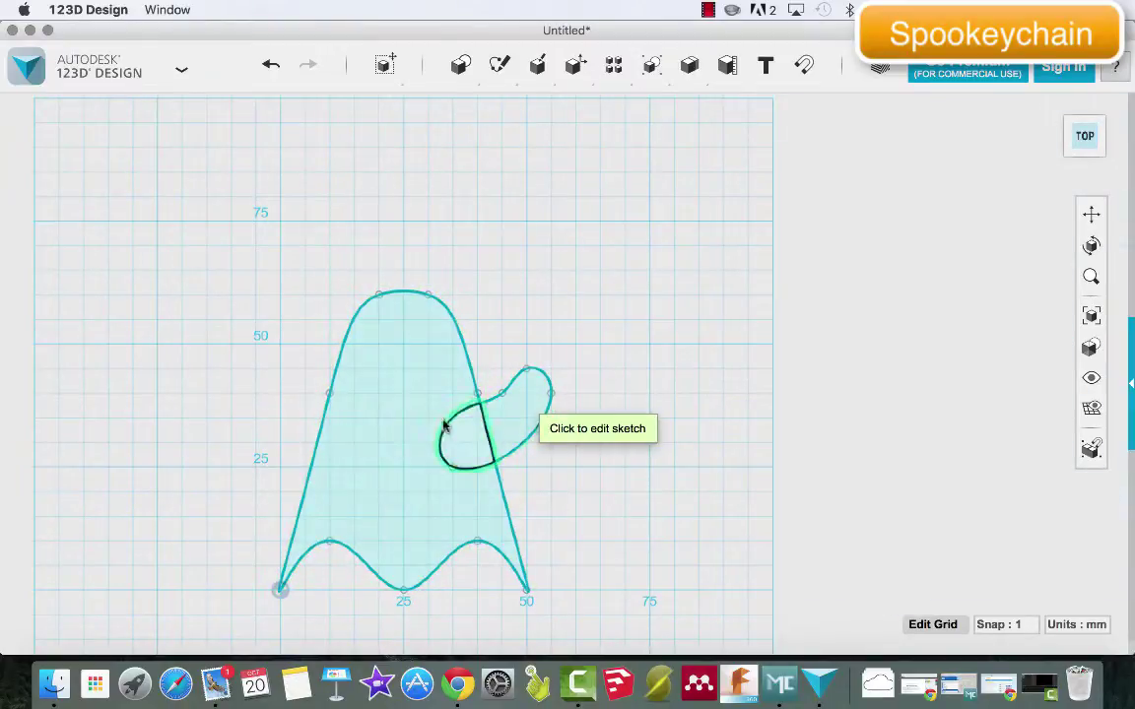
left_click(355, 424)
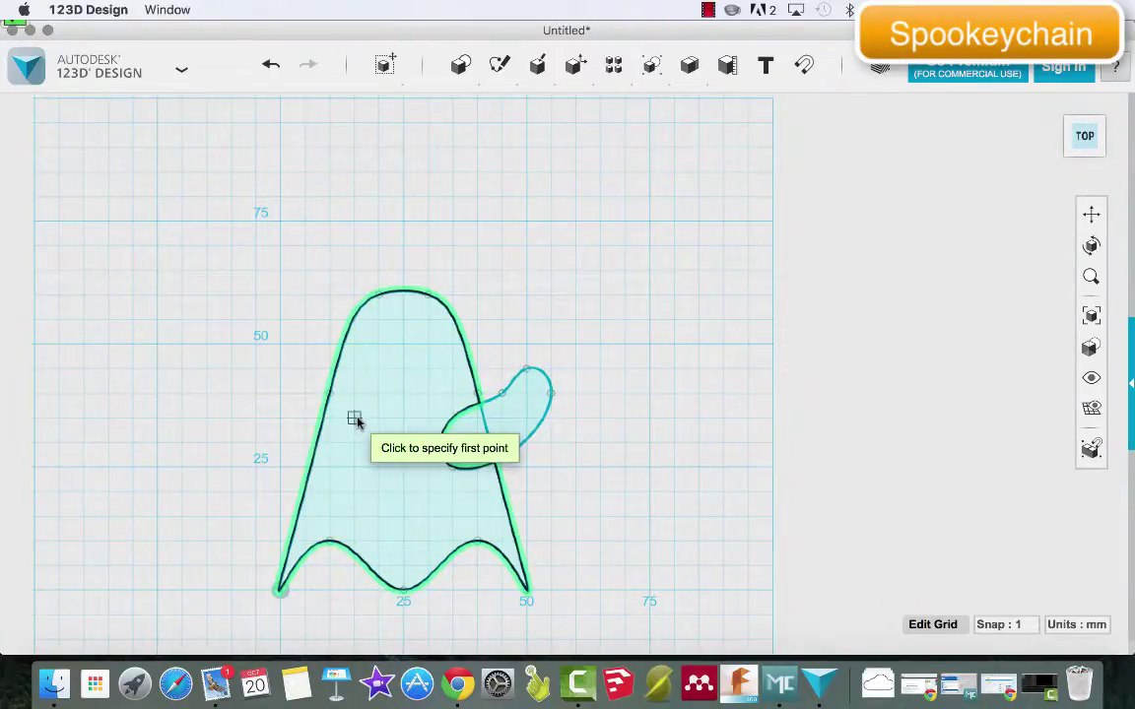
left_click(355, 421)
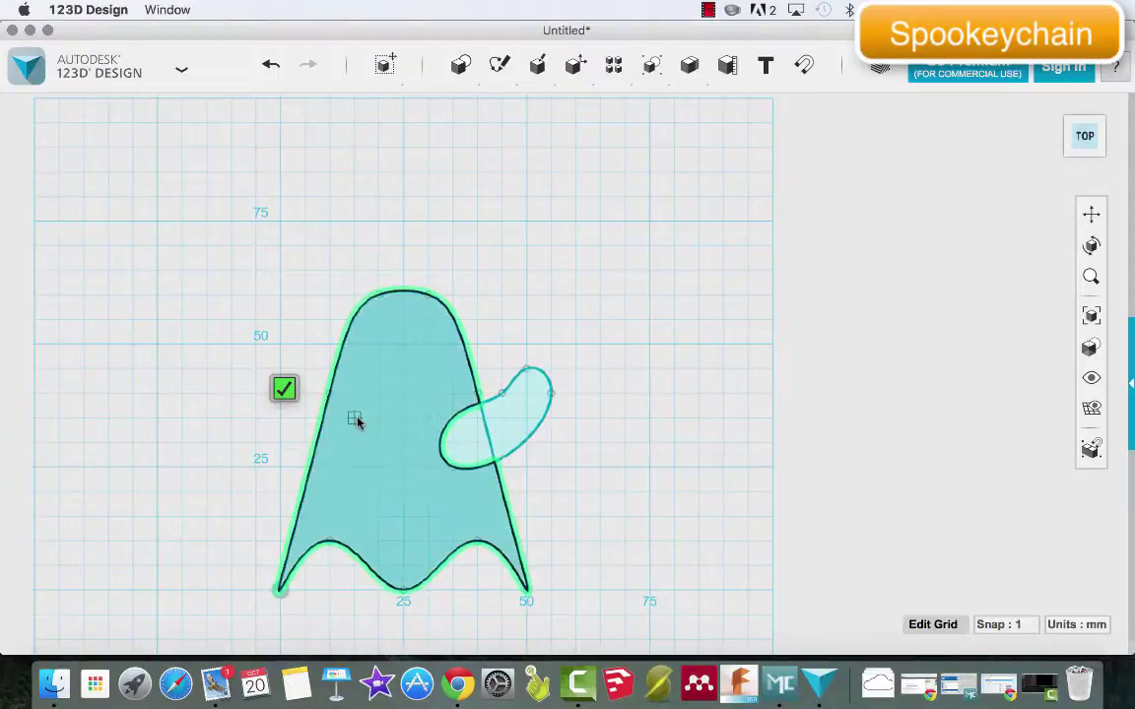
left_click(305, 394)
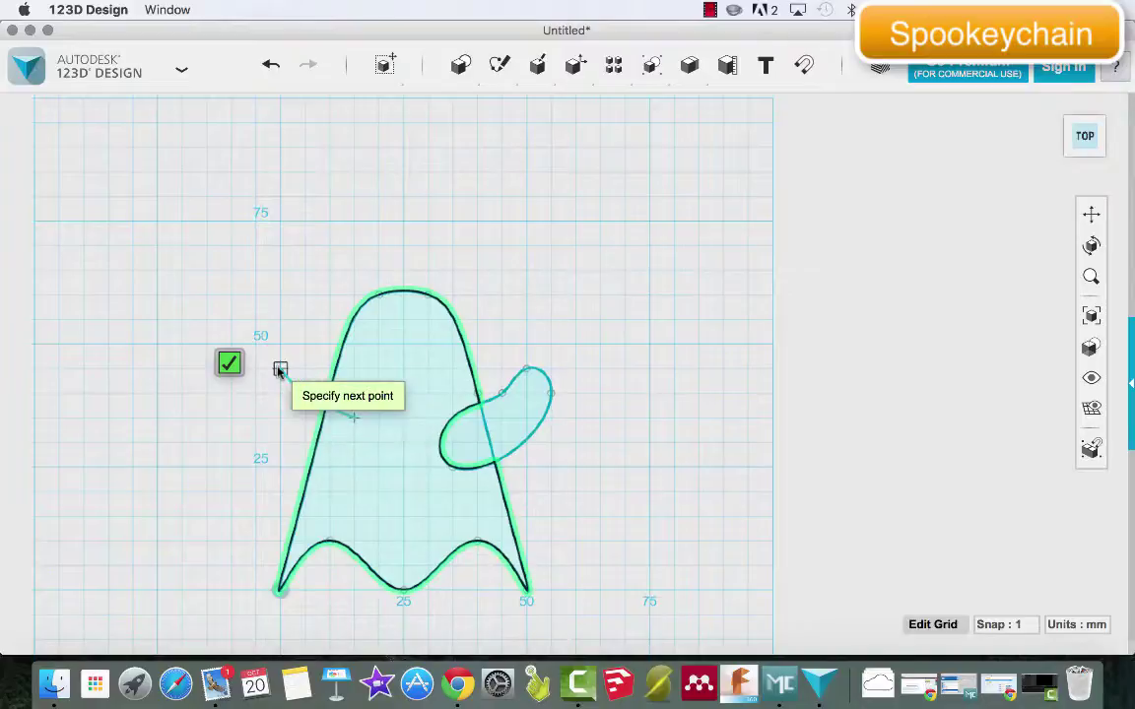
left_click(280, 370)
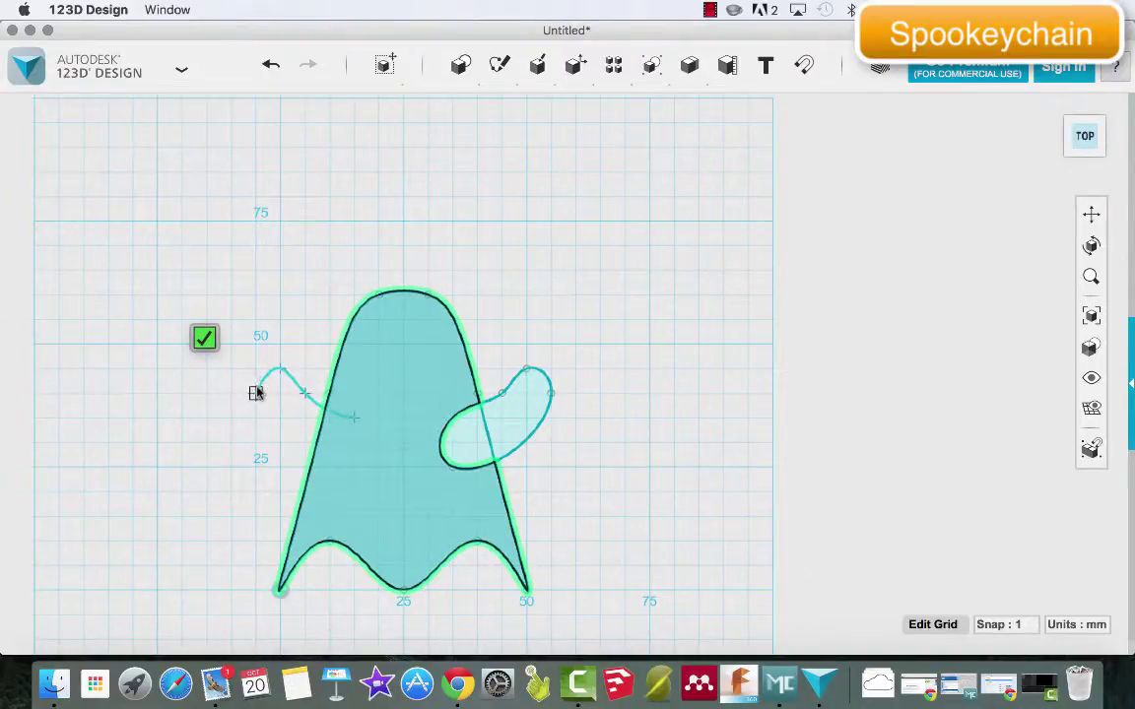
left_click(255, 394)
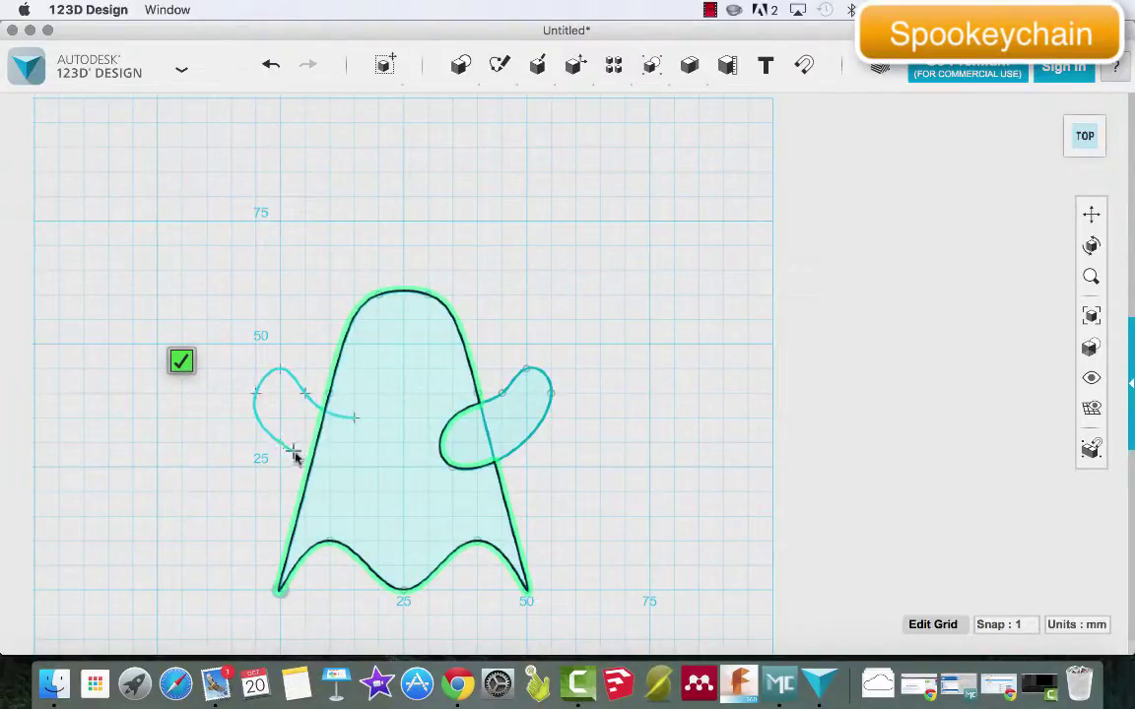
left_click(351, 467)
left_click(357, 426)
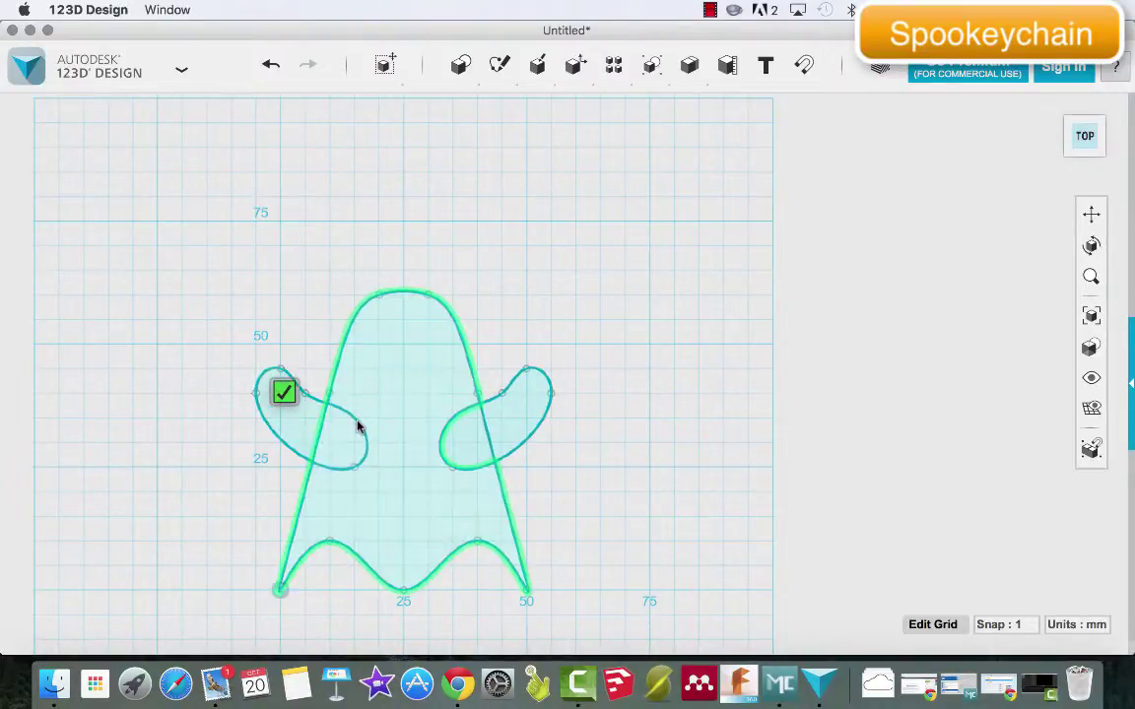
key("Escape")
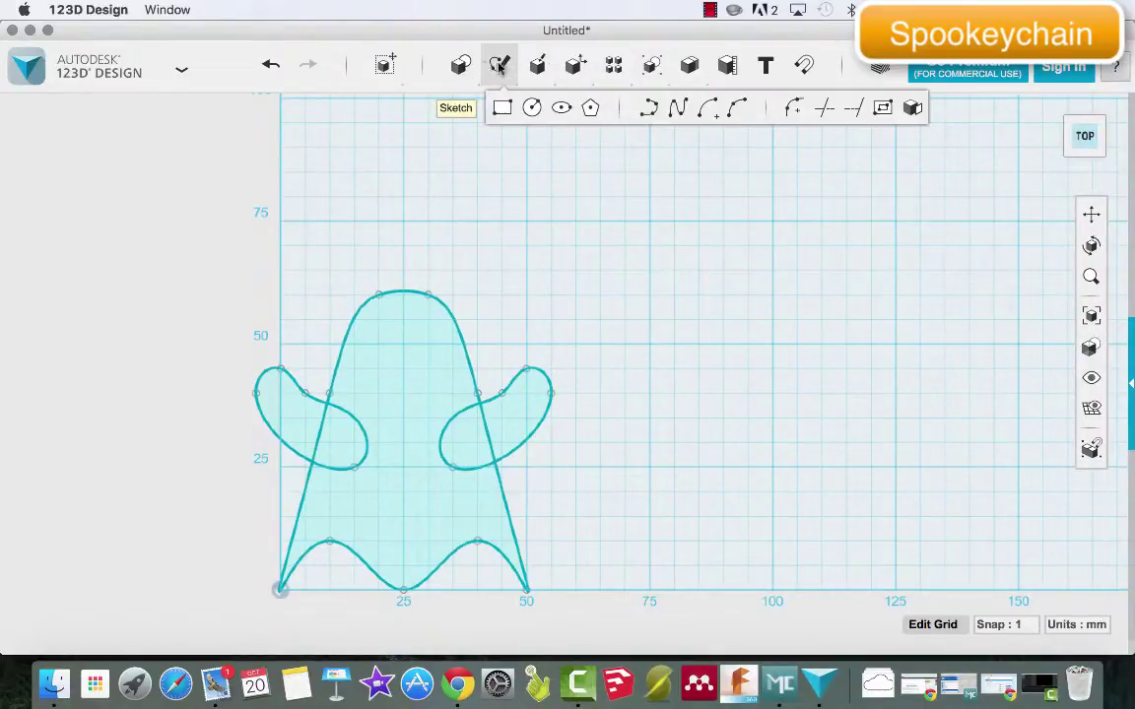
Sketch the ghost's left-hand eye in the body sketch as a 5 mm diameter circle centred at (20, 50) mm
left_click(532, 110)
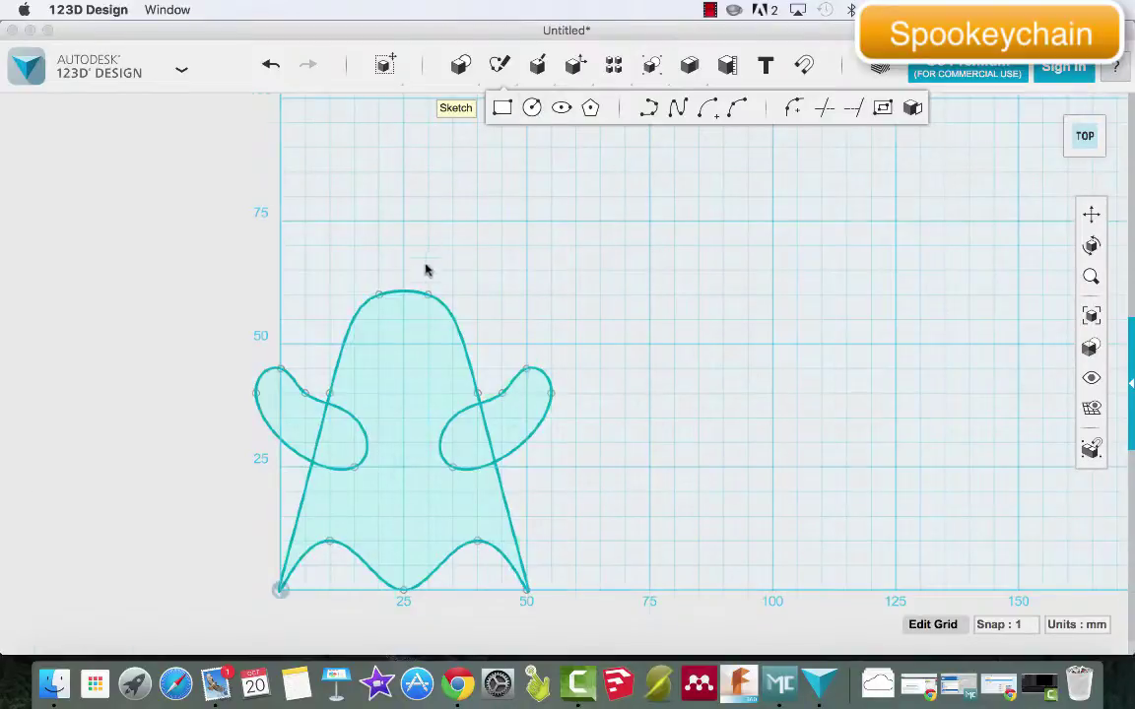
left_click(375, 351)
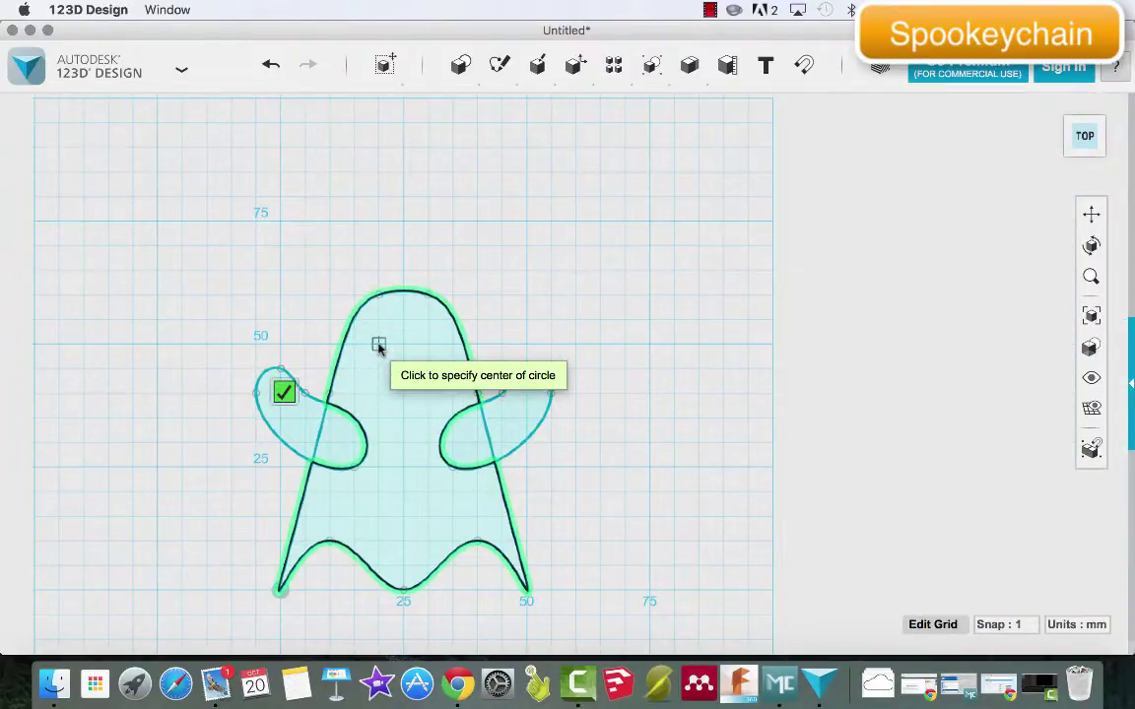
left_click(379, 342)
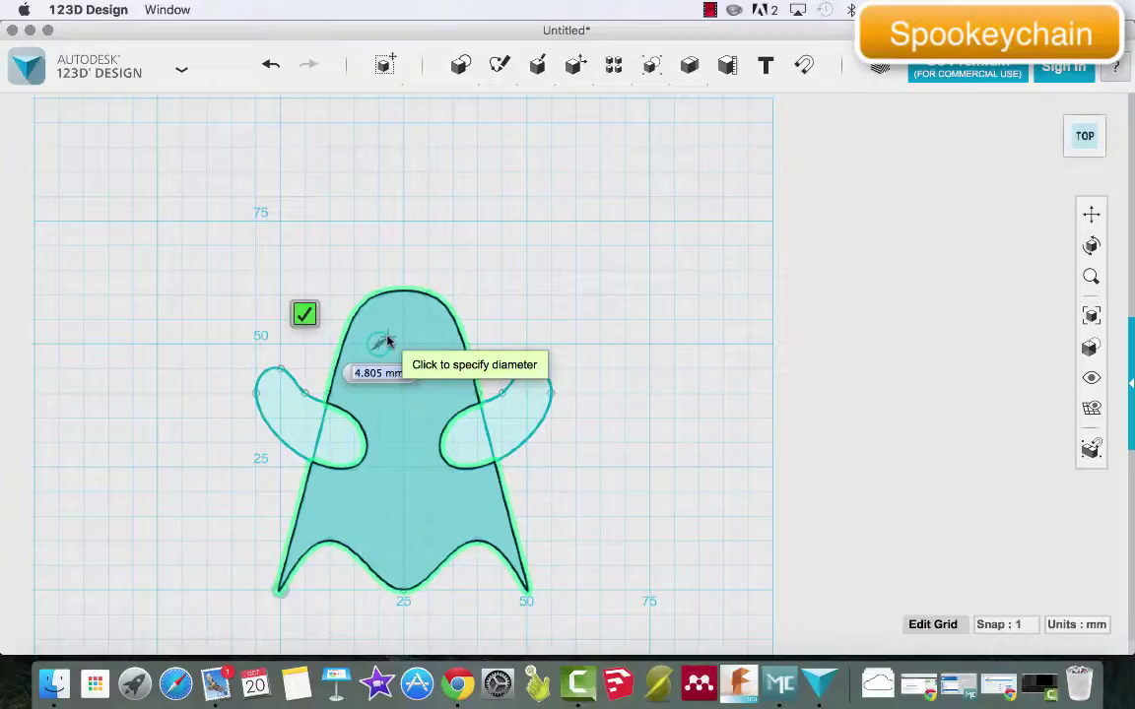
type("5")
key("Return")
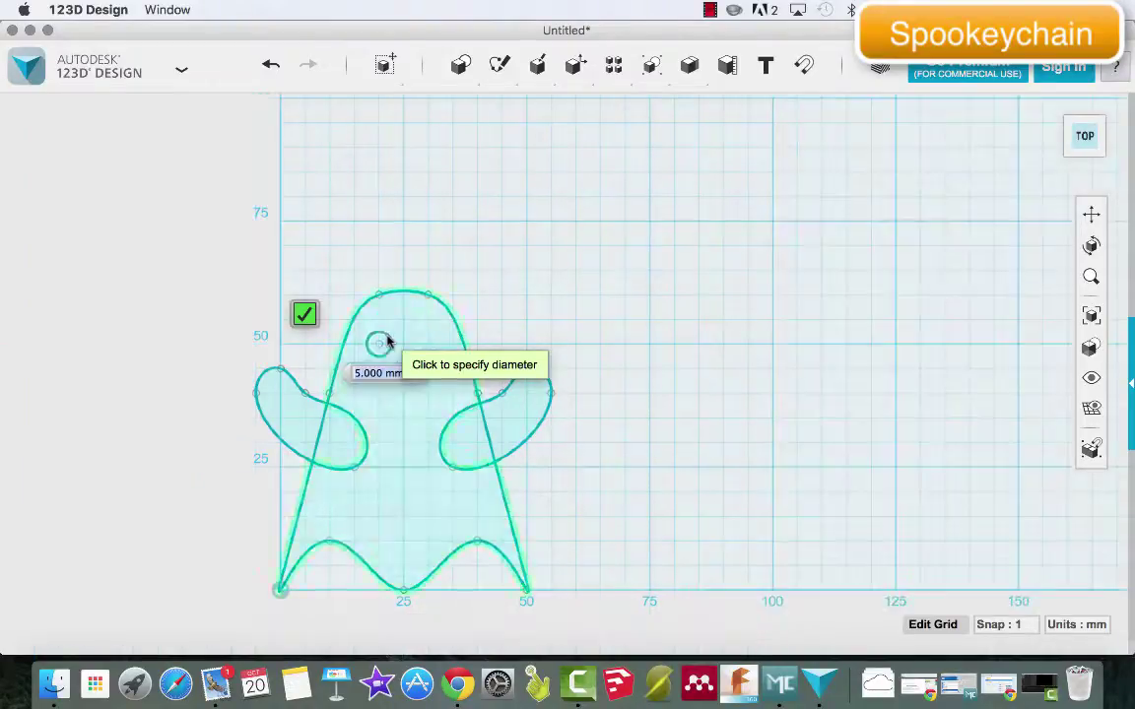
Add the right-hand eye to the body sketch as a 5 mm diameter circle centred at (30, 50) mm
mouse_move(498, 64)
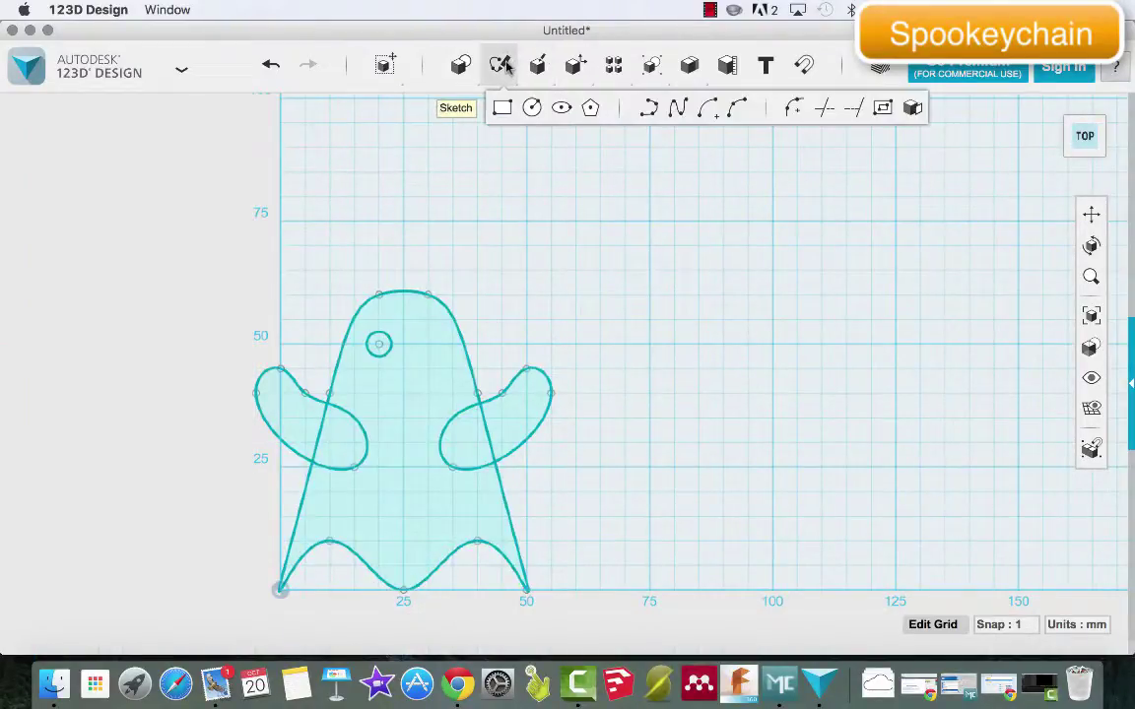
left_click(531, 108)
left_click(431, 337)
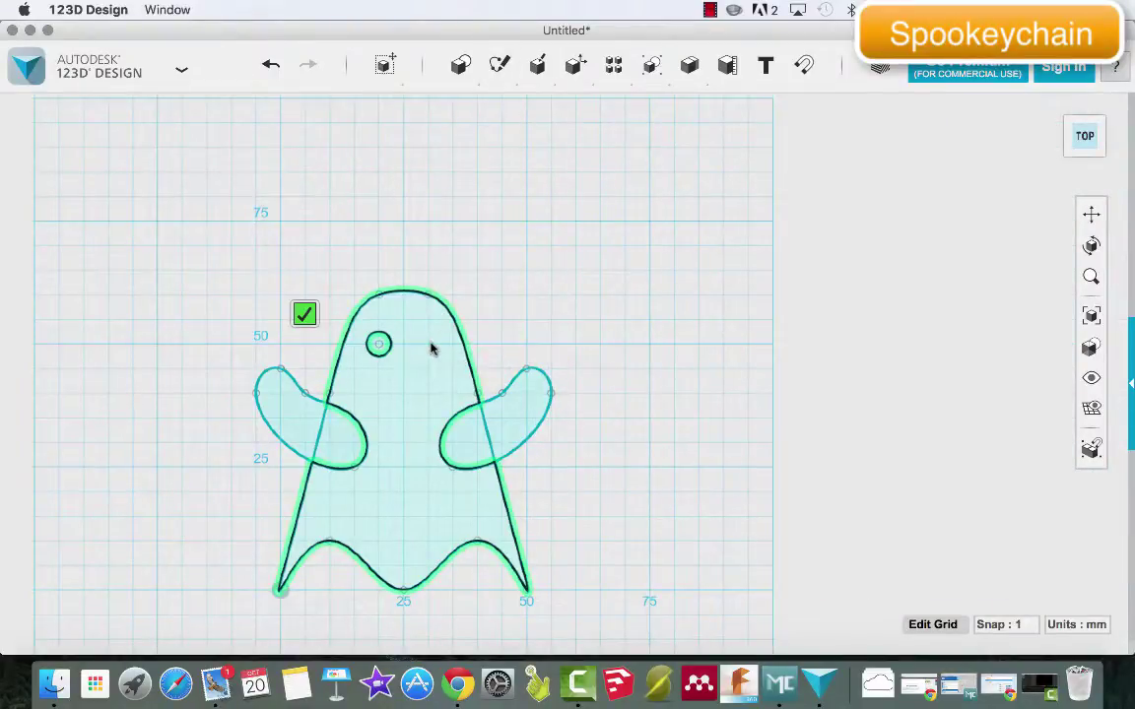
left_click(426, 345)
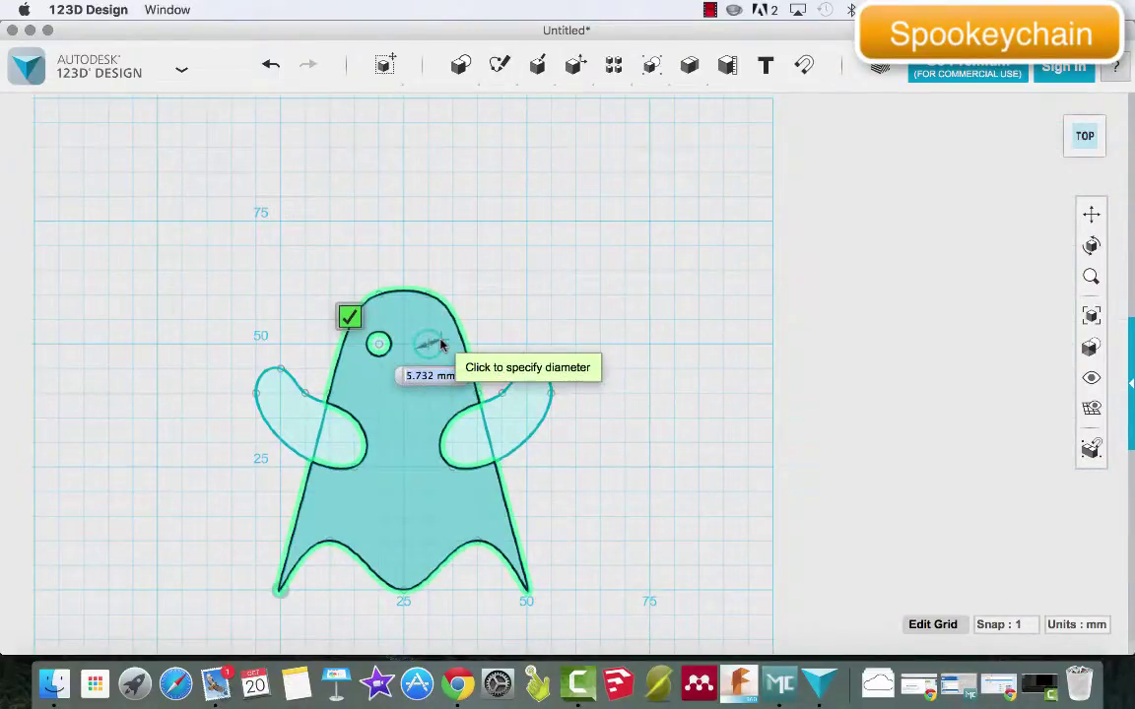
type("5")
key("Return")
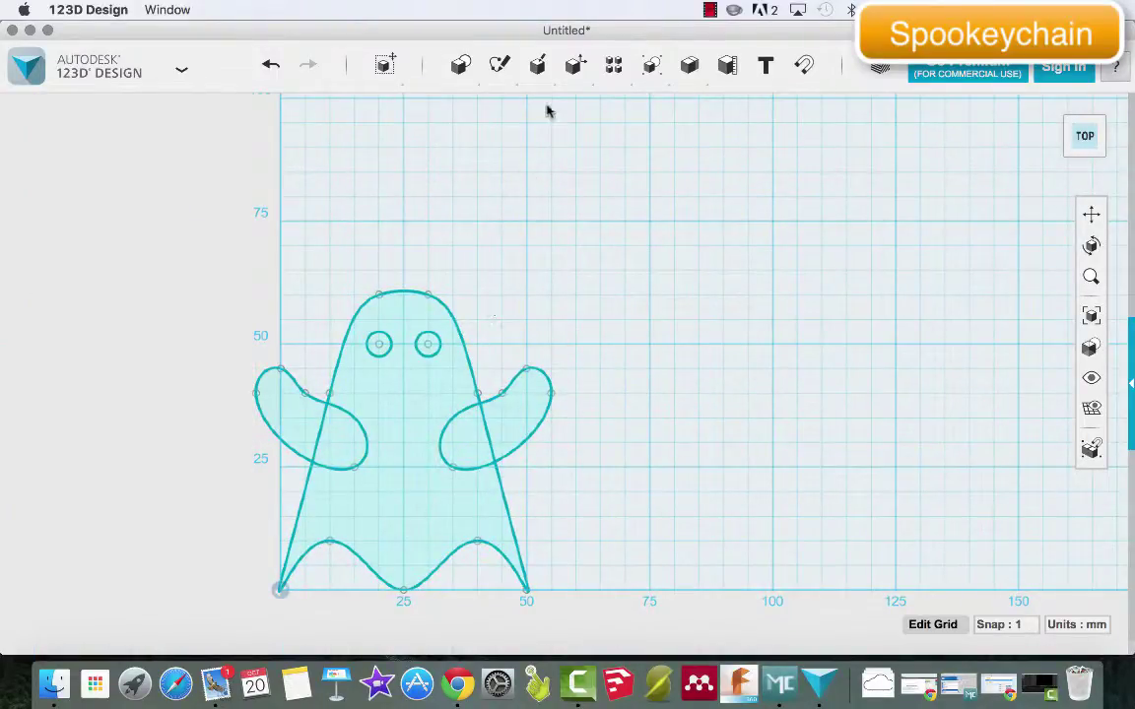
Draw a straight 10 mm horizontal mouth line below the eyes in the body sketch, from (20, 40) to (30, 40) mm
mouse_move(499, 75)
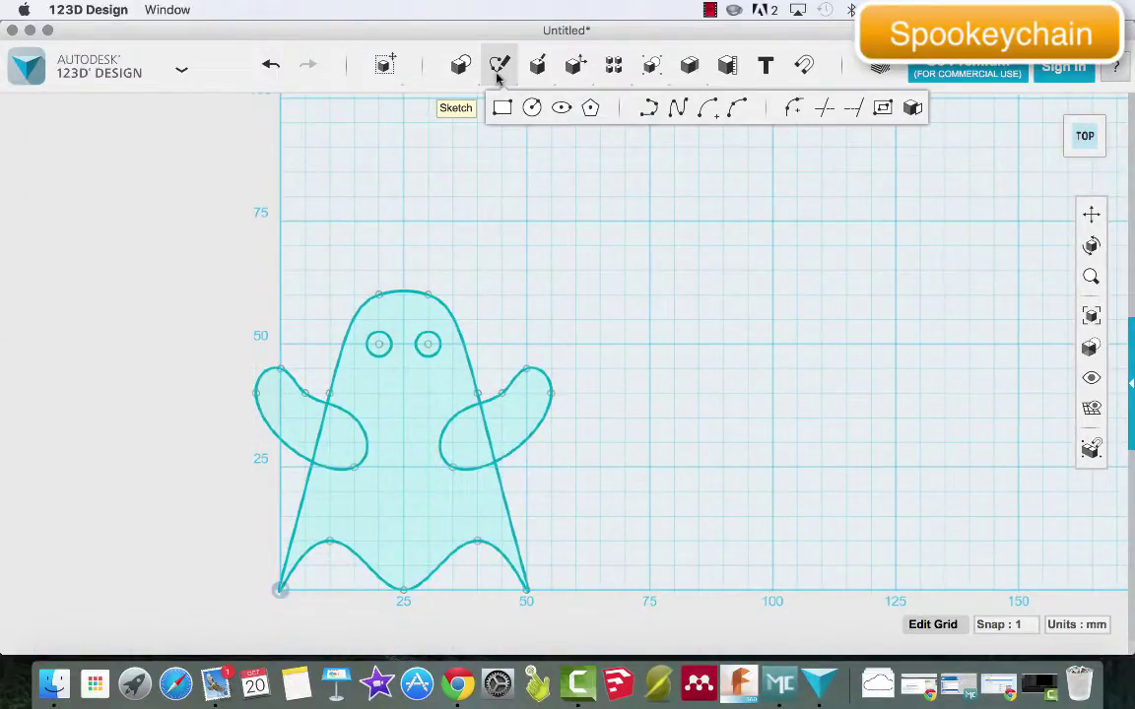
left_click(651, 114)
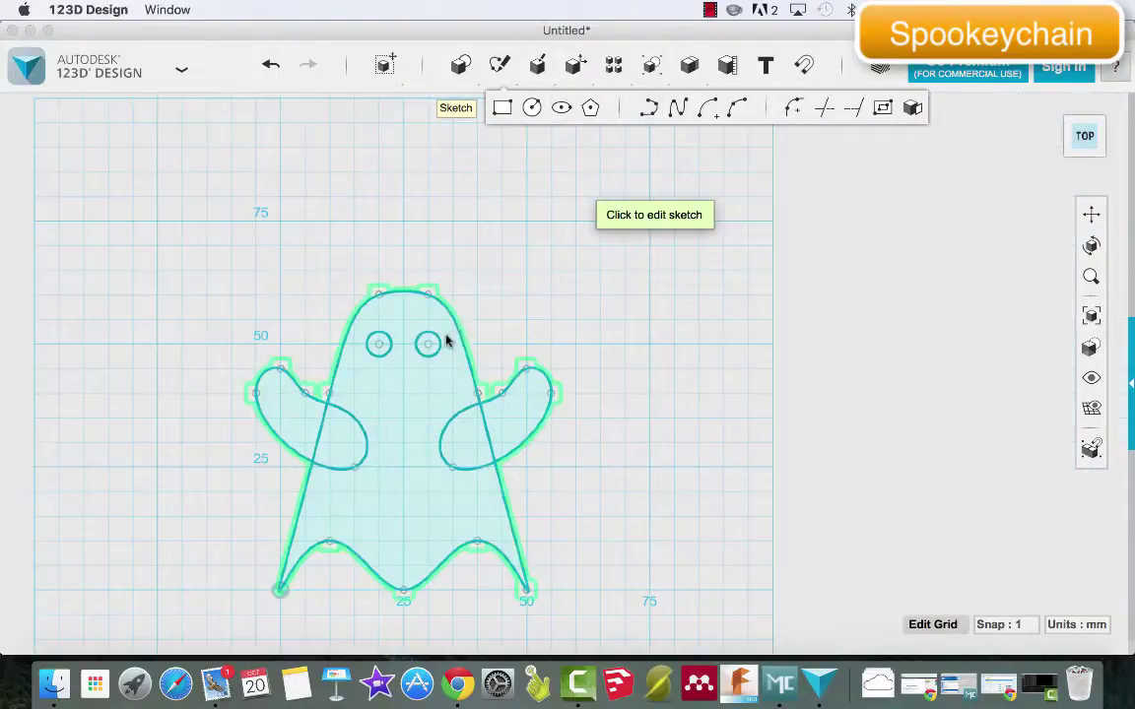
left_click(381, 392)
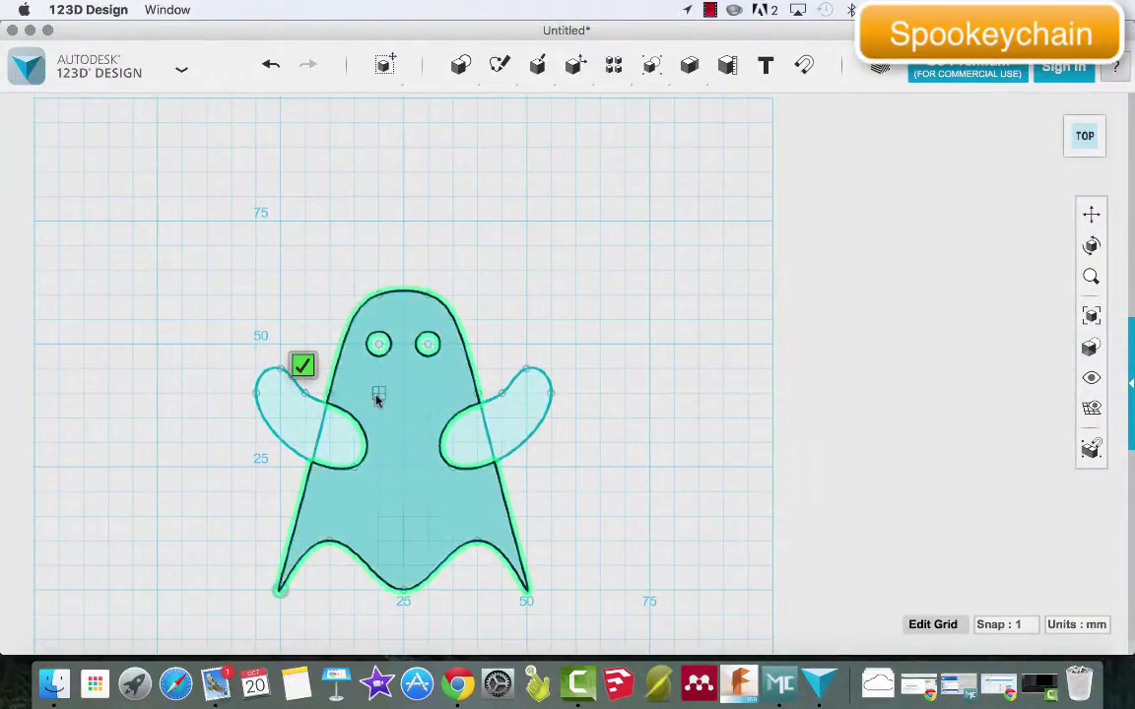
left_click(378, 395)
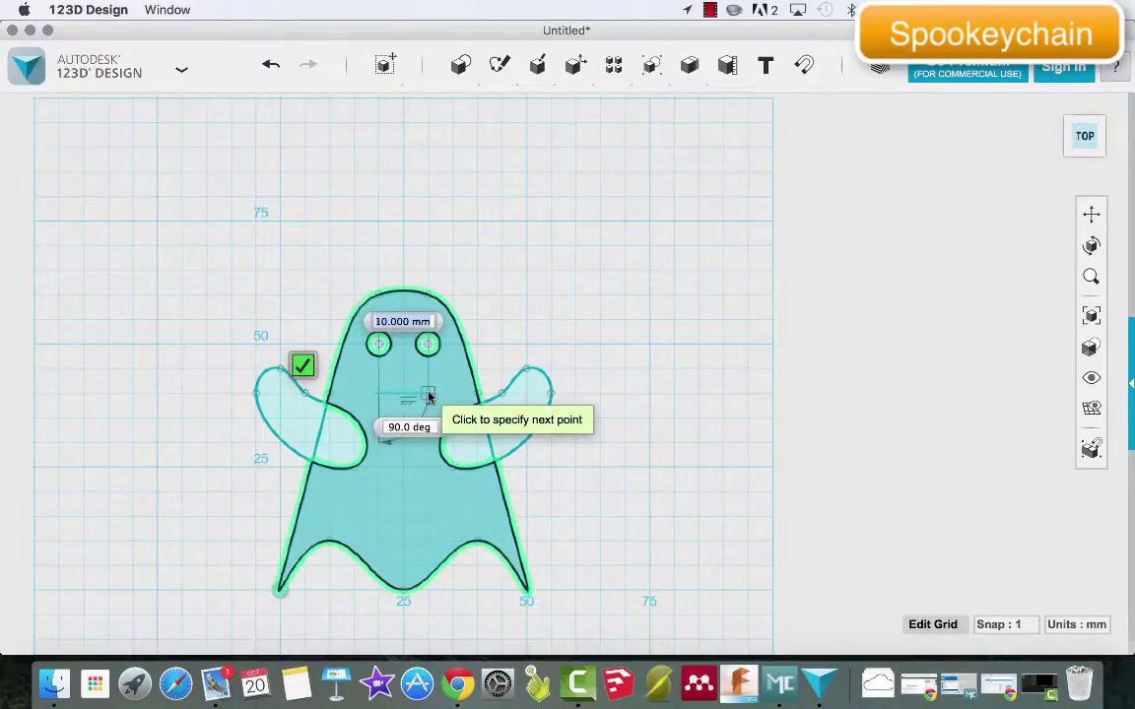
left_click(428, 395)
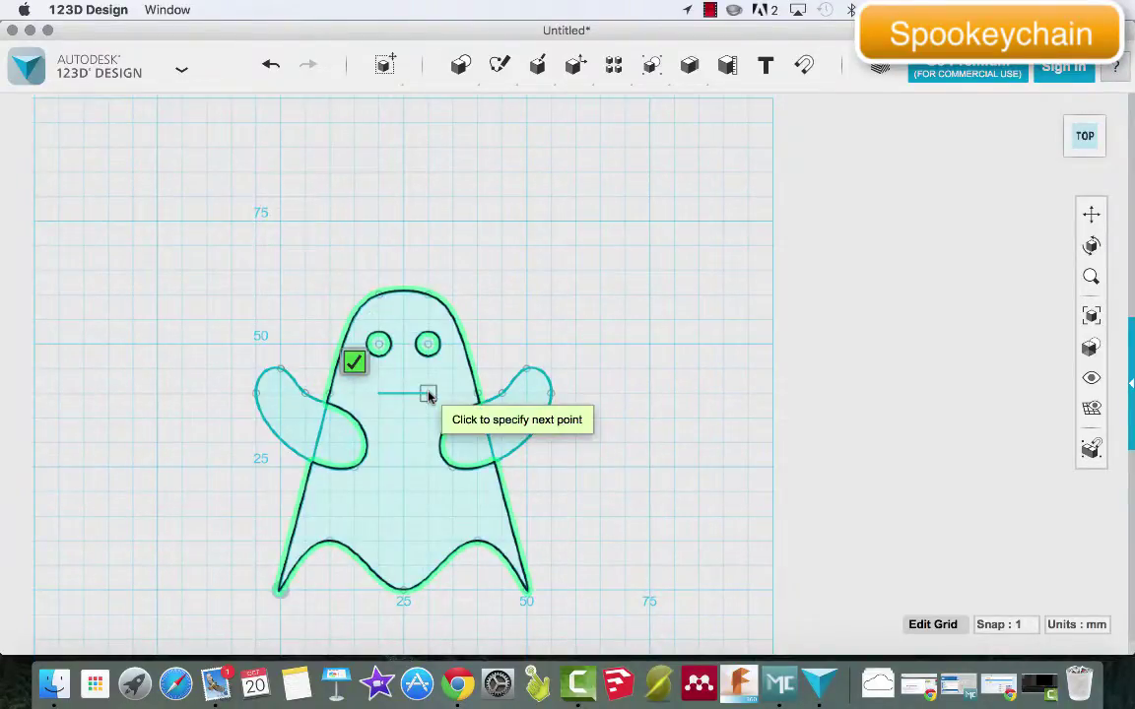
key("Escape")
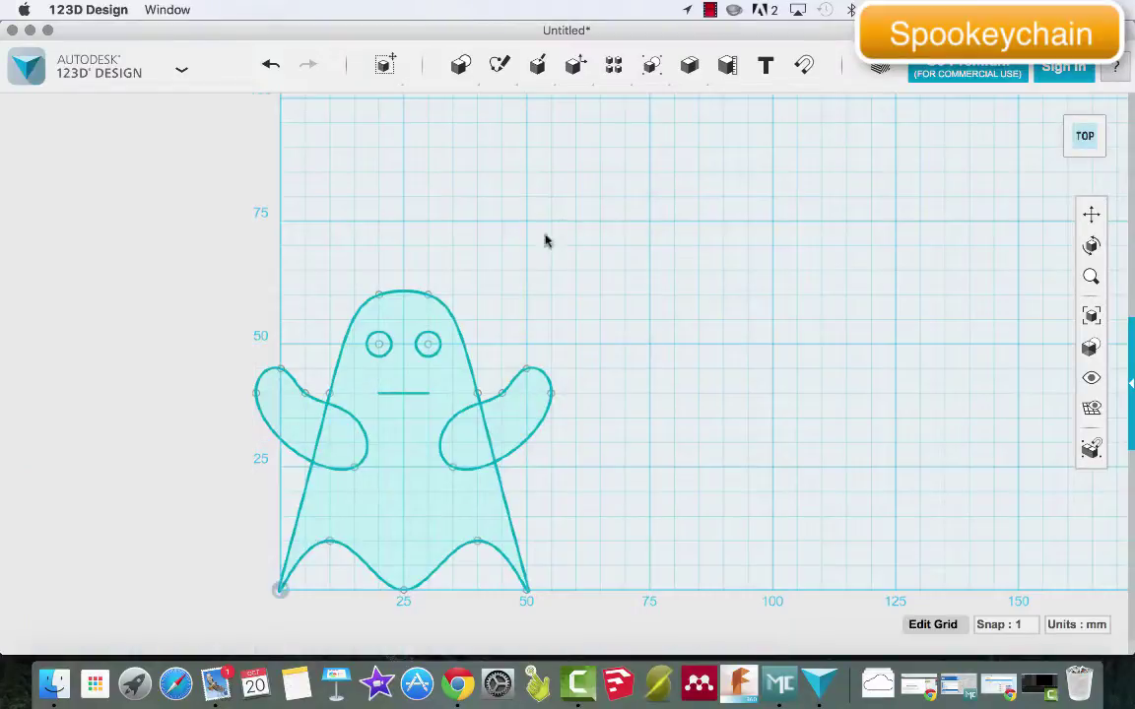
mouse_move(545, 69)
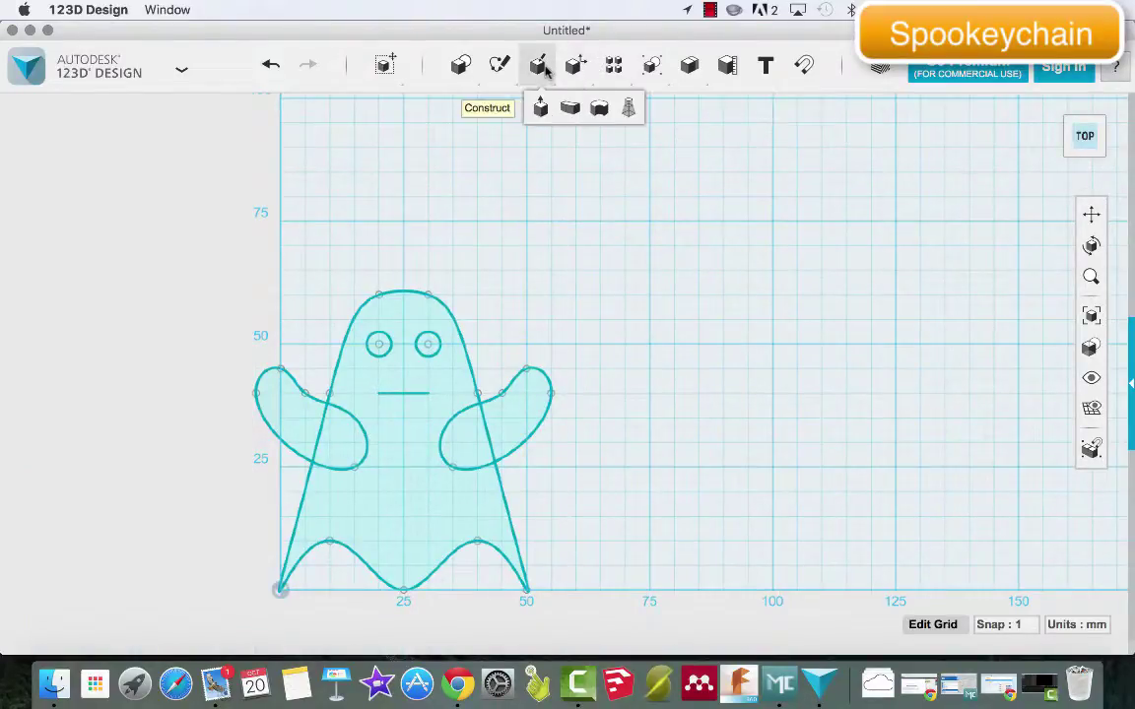
Close the mouth in the body sketch with a three-point arc from (20, 40) to (30, 40) mm, bulging about 7 mm below the line
mouse_move(500, 65)
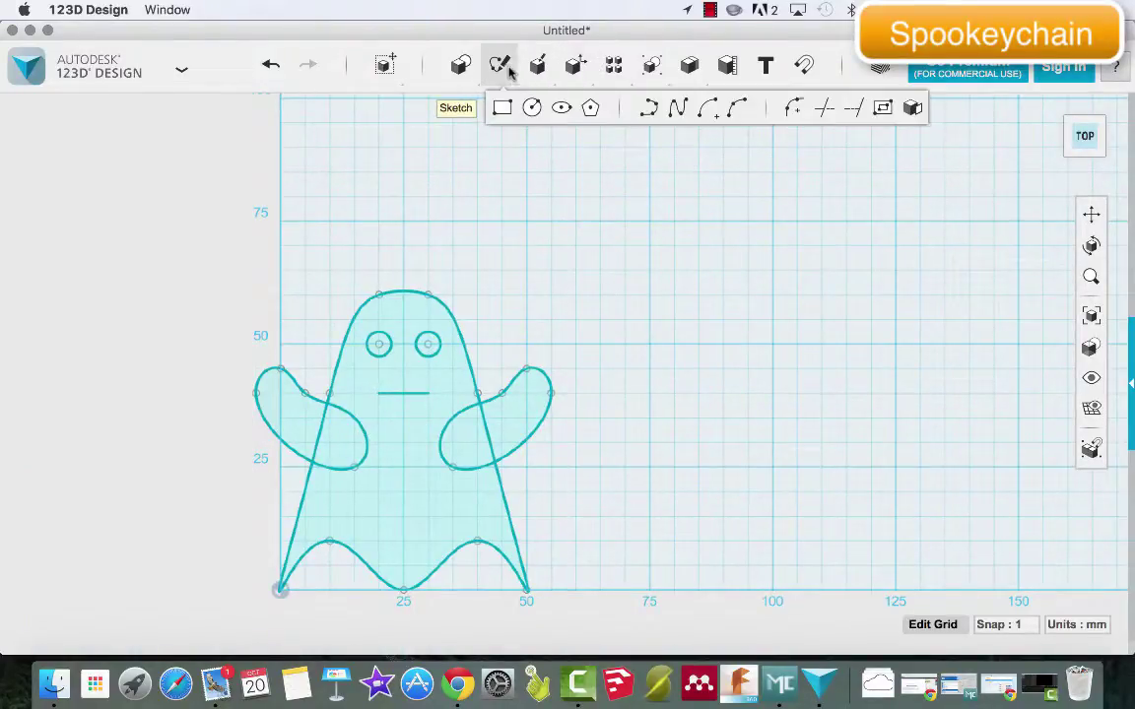
left_click(739, 108)
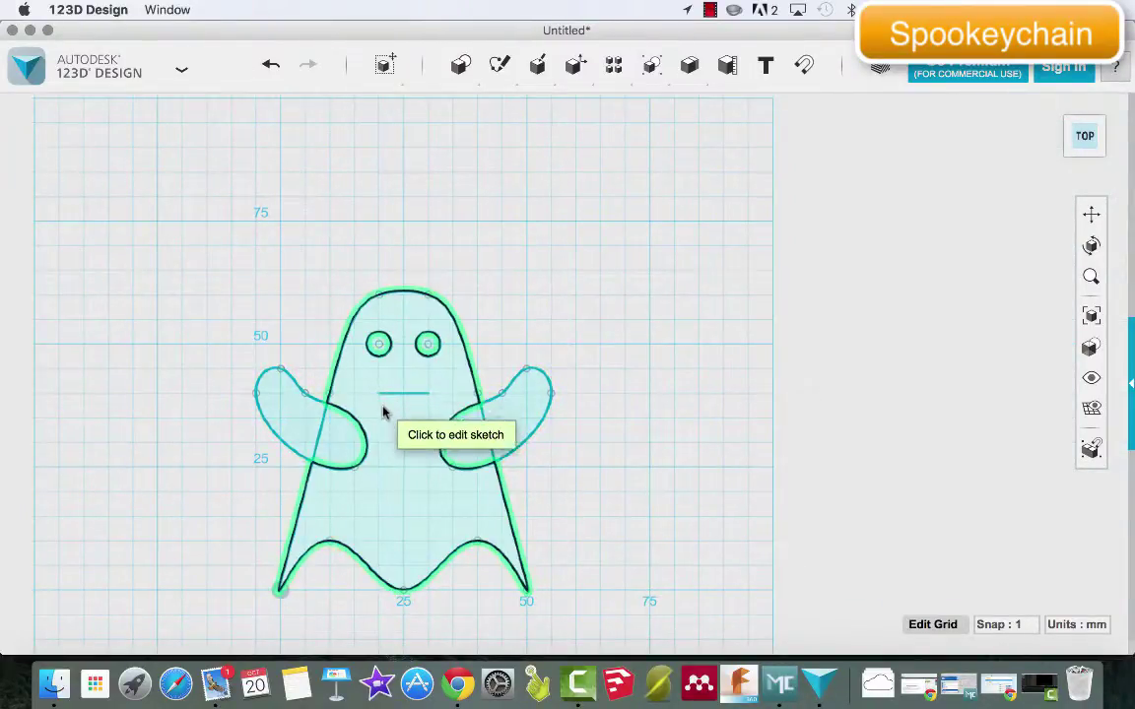
left_click(382, 408)
left_click(379, 396)
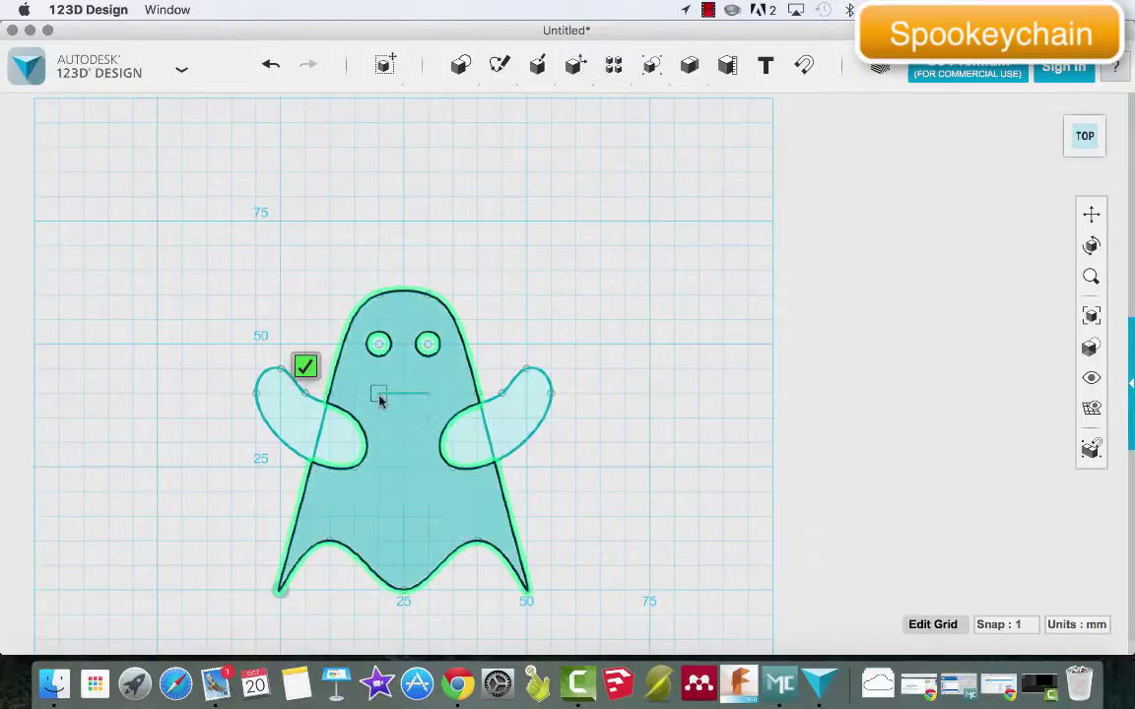
left_click(429, 396)
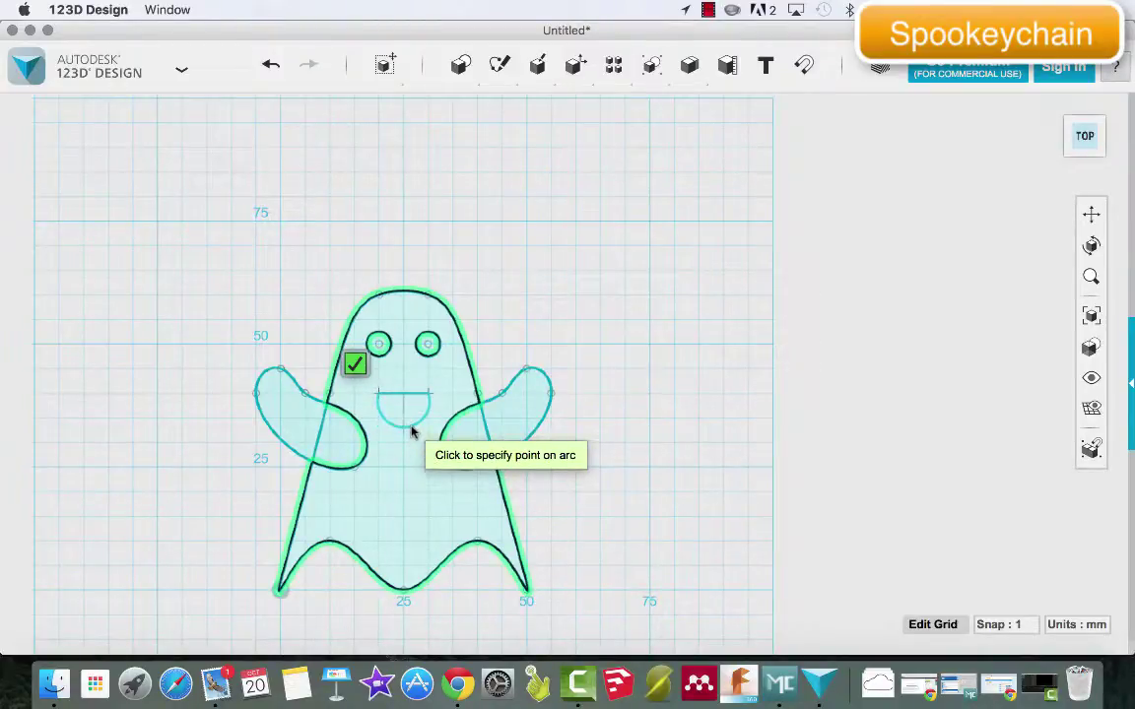
left_click(411, 431)
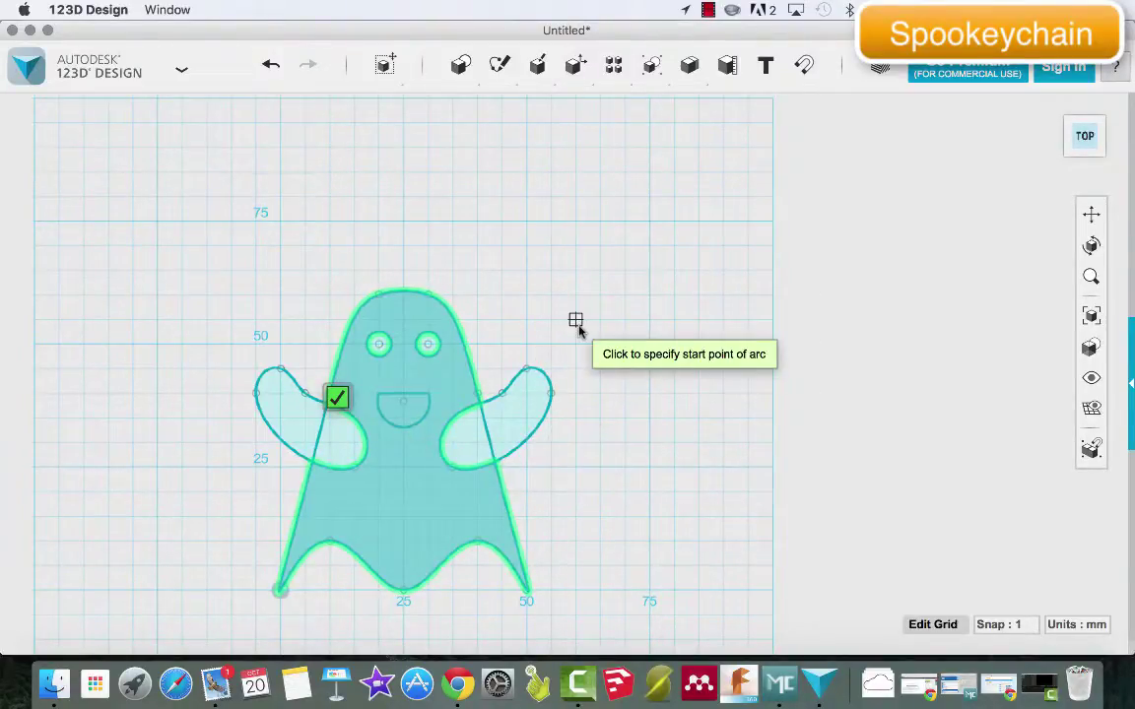
key("Escape")
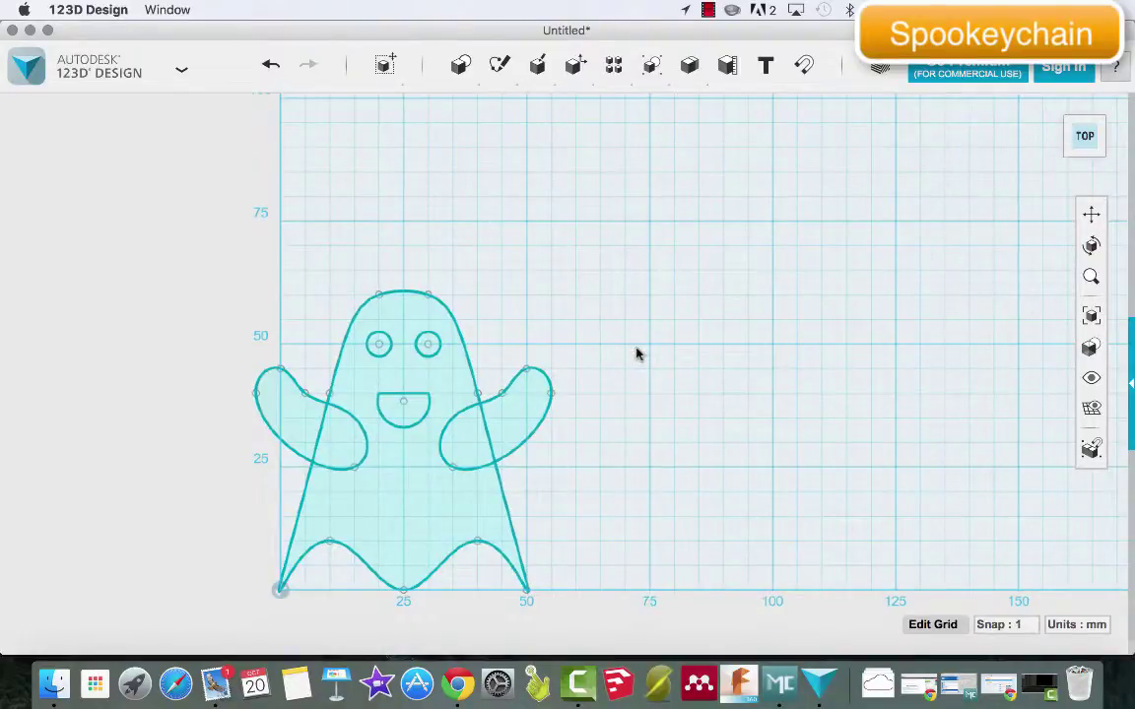
left_click(458, 372)
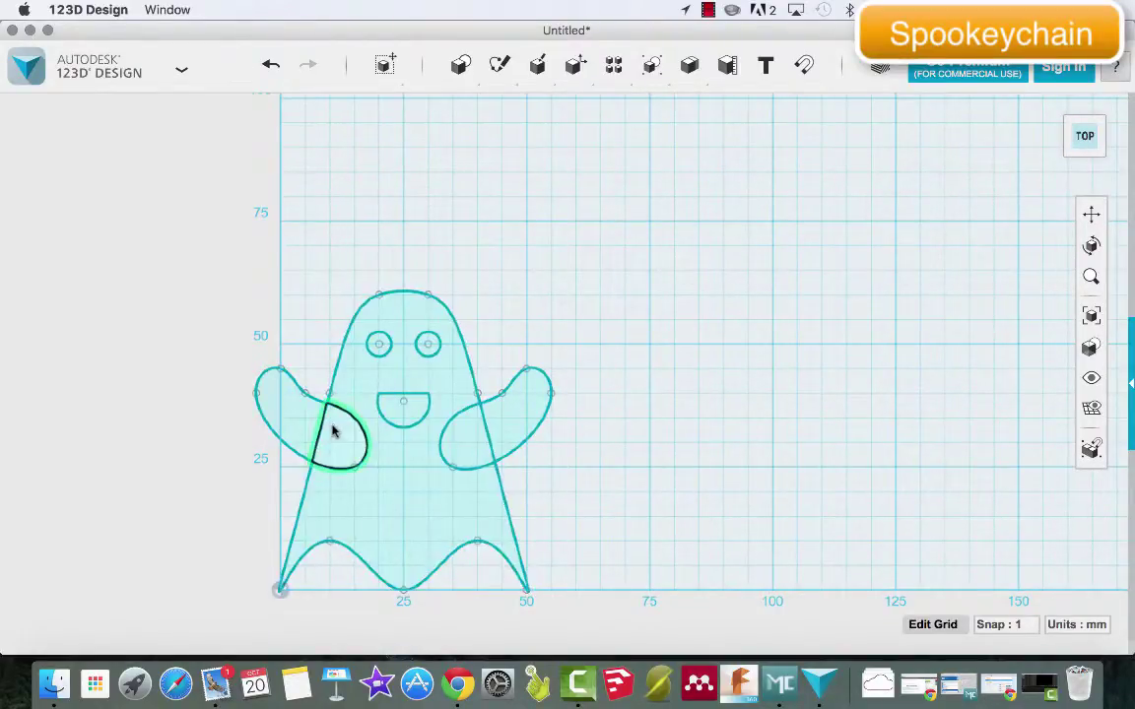
left_click(1115, 66)
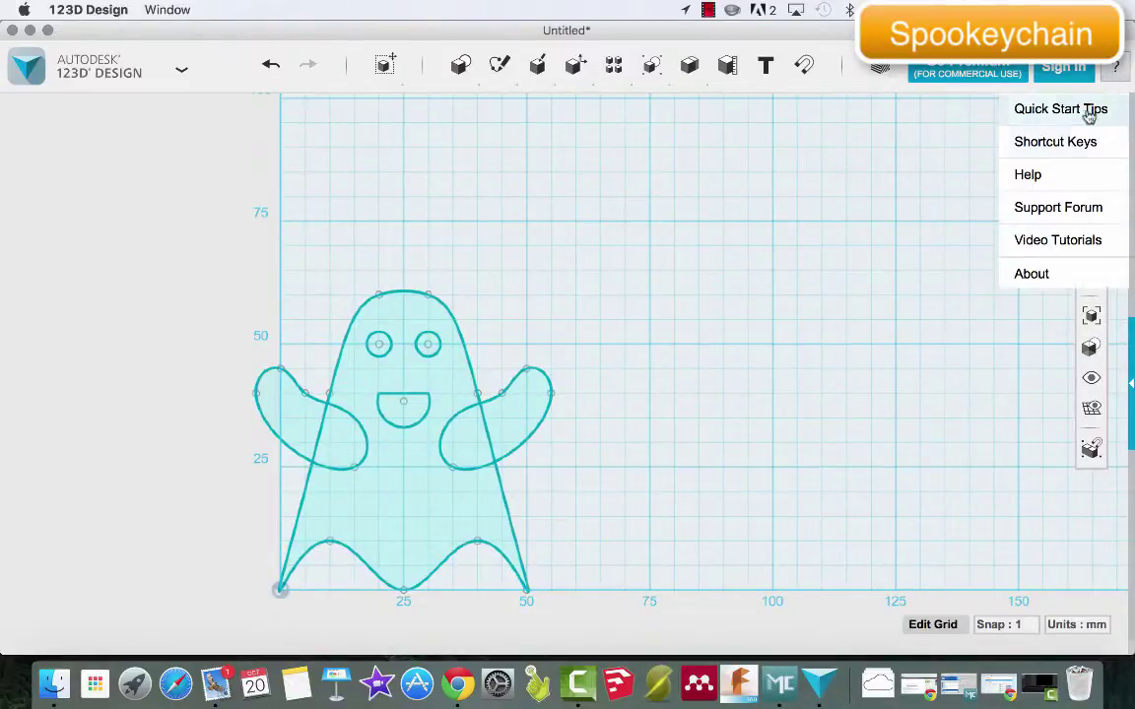
left_click(933, 188)
Try a 3 mm extrusion of the right-hand arm's outer region, and undo it
left_click_drag(1092, 139, 1087, 55)
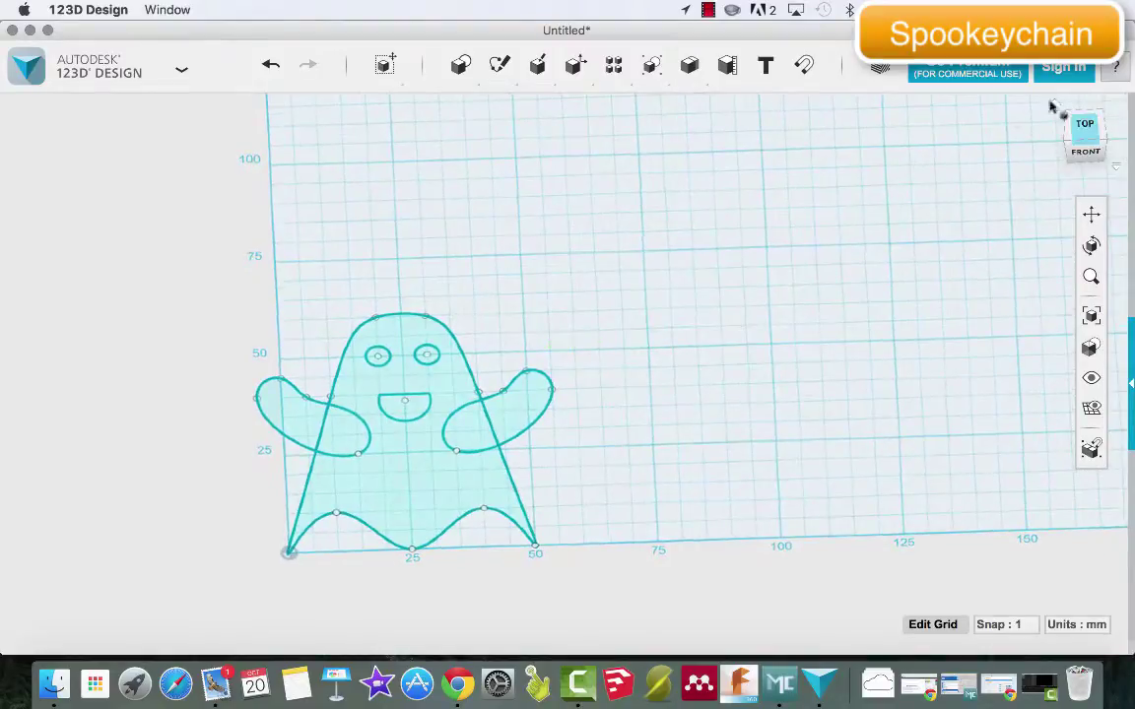
left_click(525, 405)
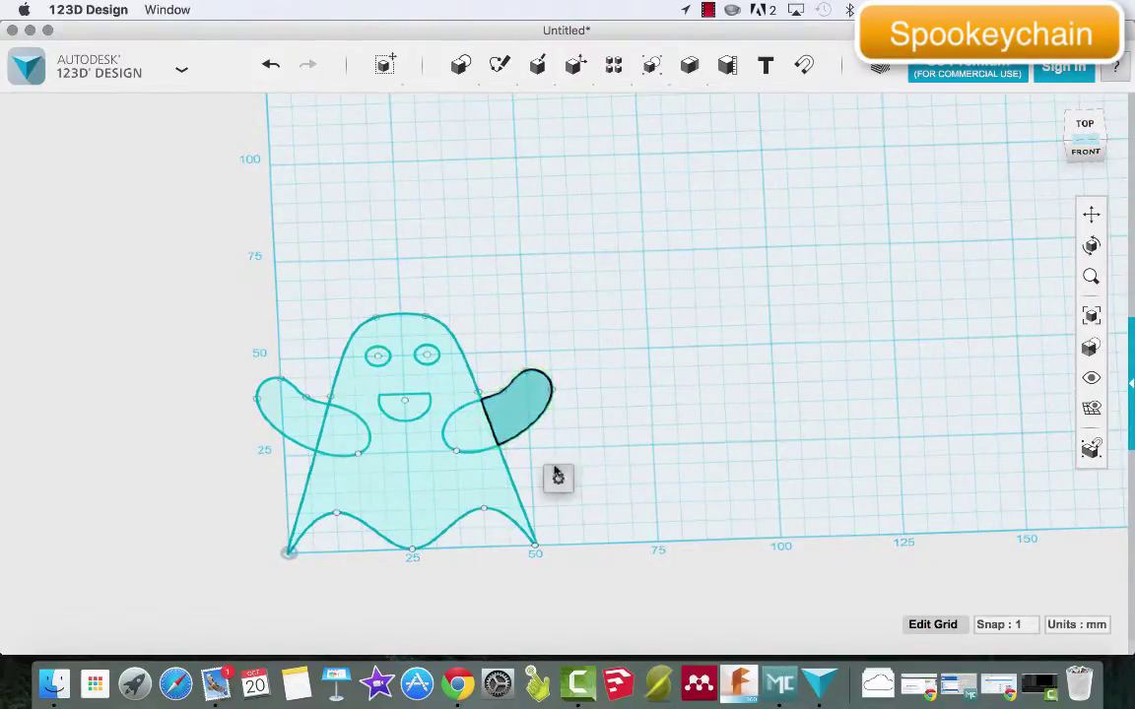
mouse_move(557, 479)
left_click(653, 480)
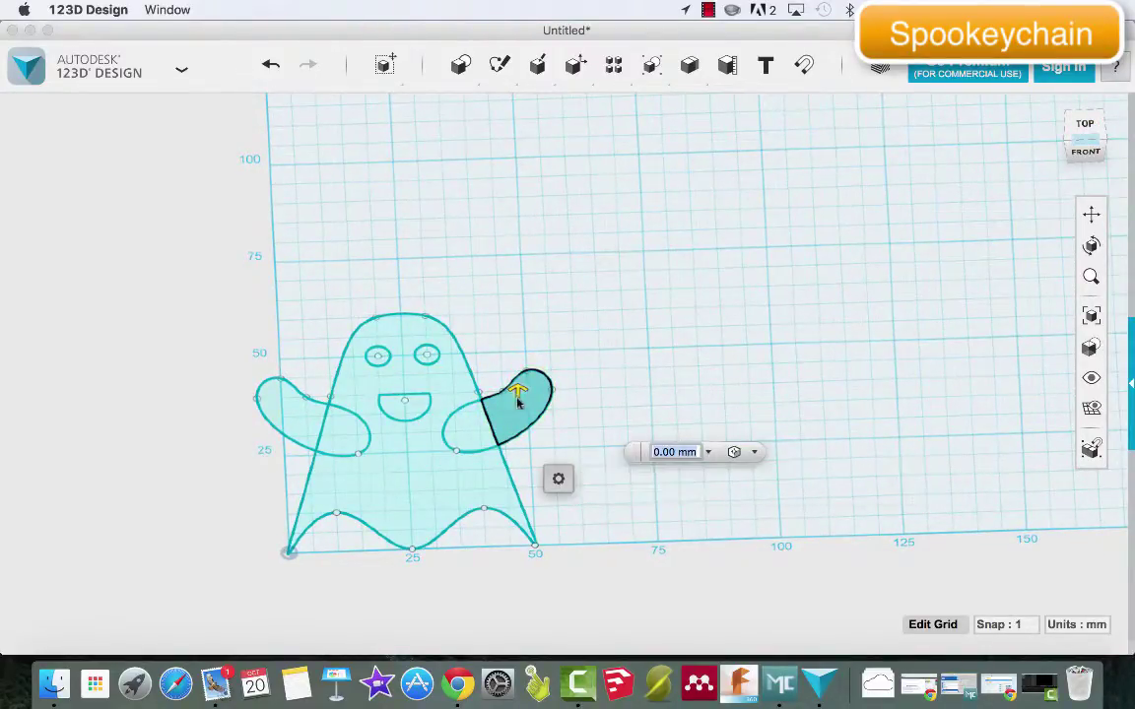
left_click_drag(518, 390, 519, 381)
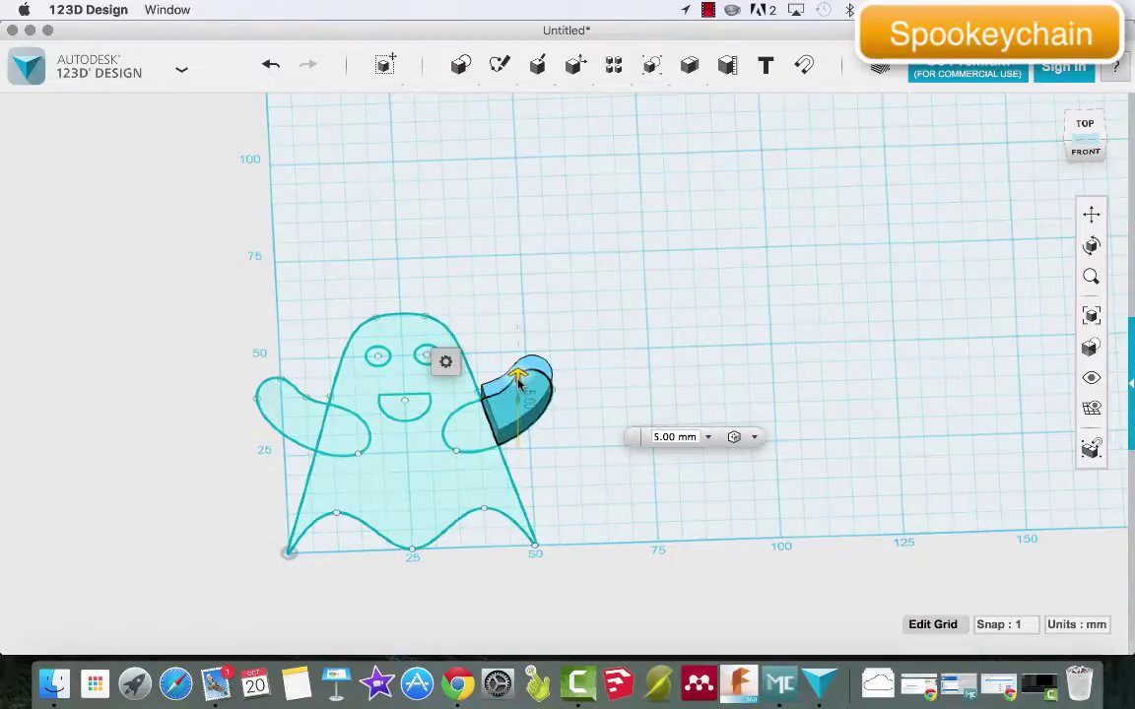
left_click(659, 437)
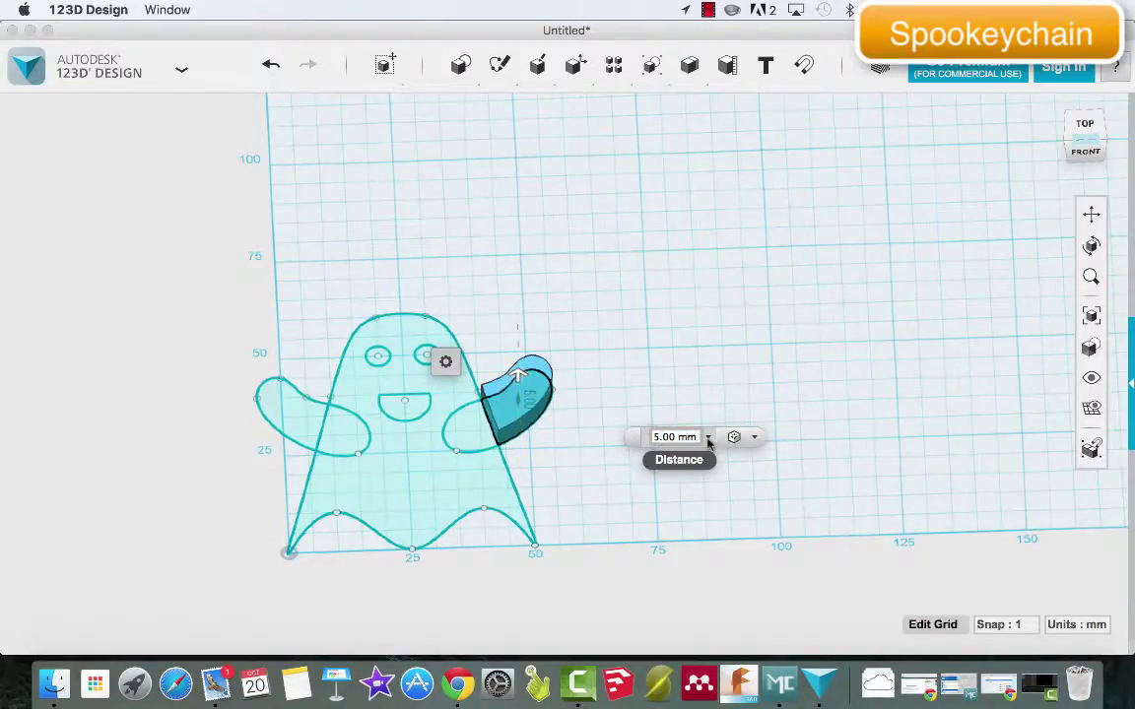
type("3")
key("Return")
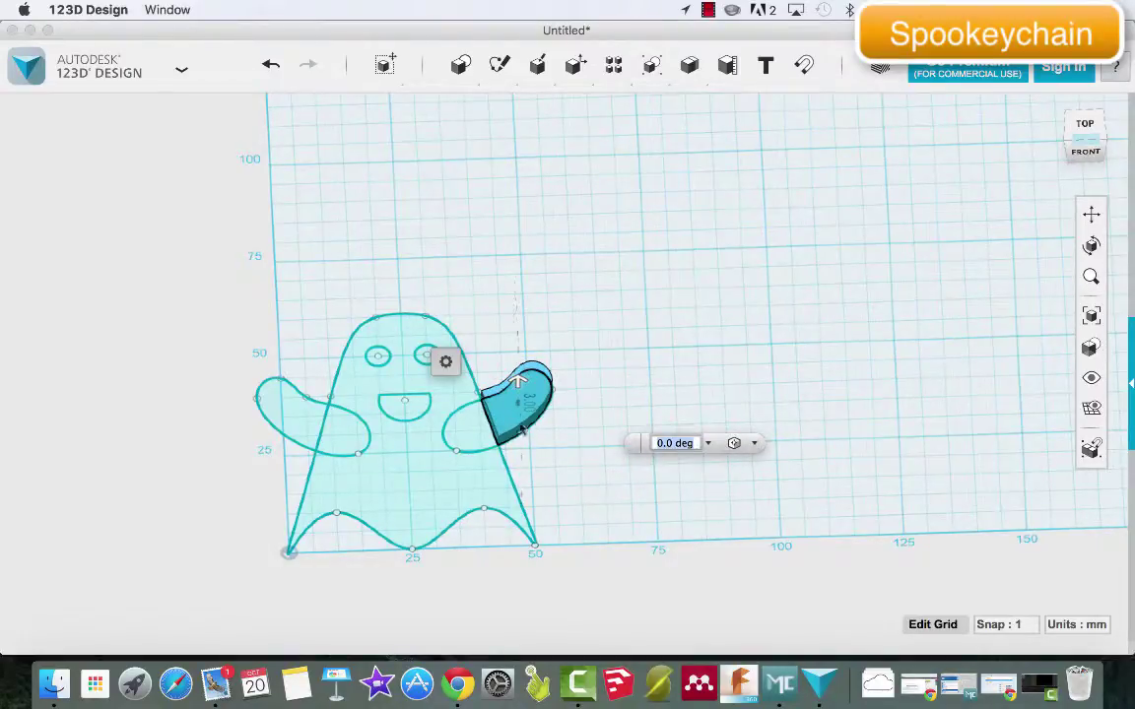
left_click(627, 436)
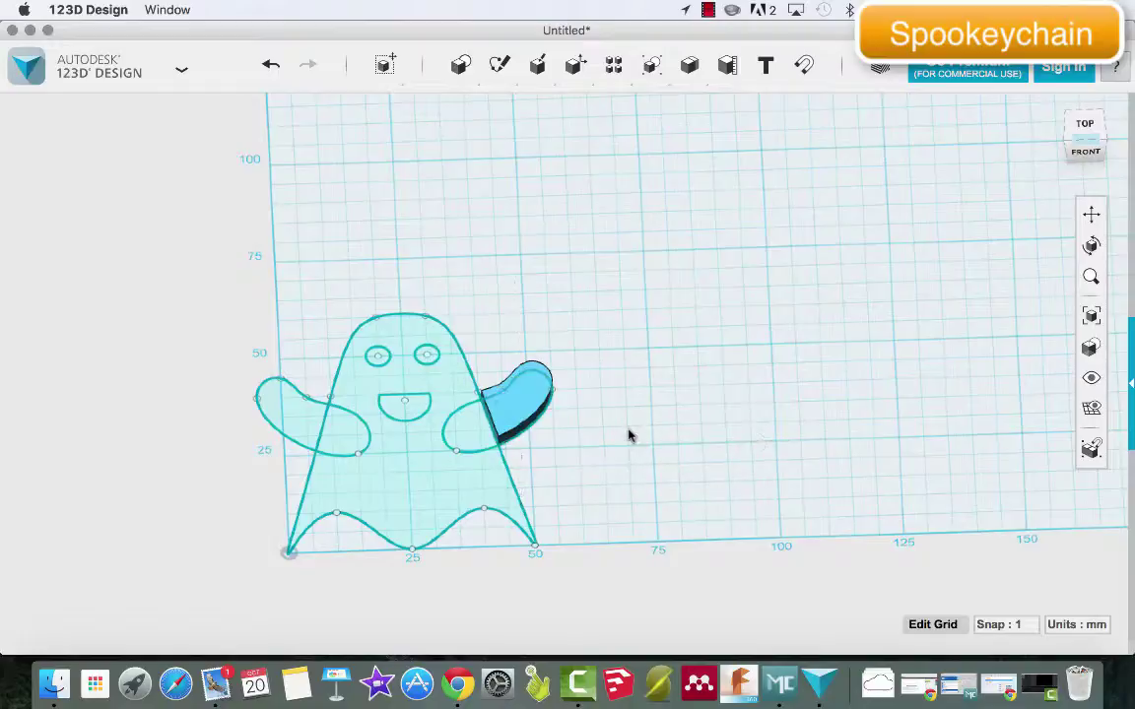
left_click(520, 401)
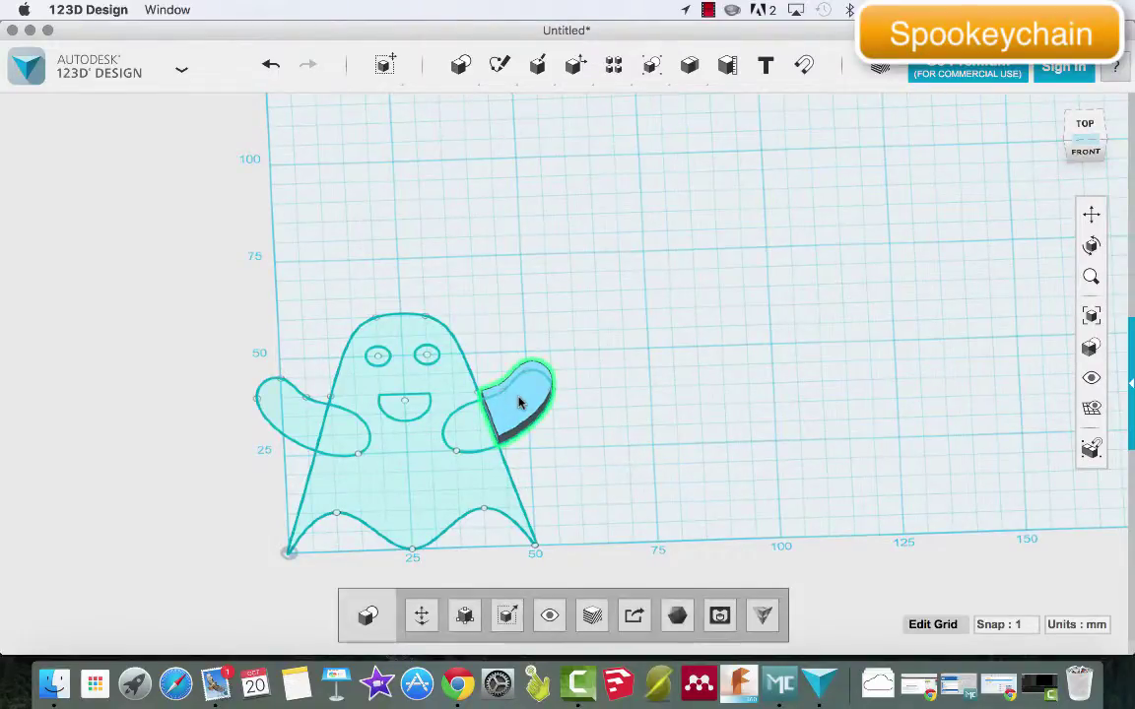
key("super+z")
Extrude the outer region of the right-hand arm 3 mm
left_click(524, 400)
mouse_move(558, 475)
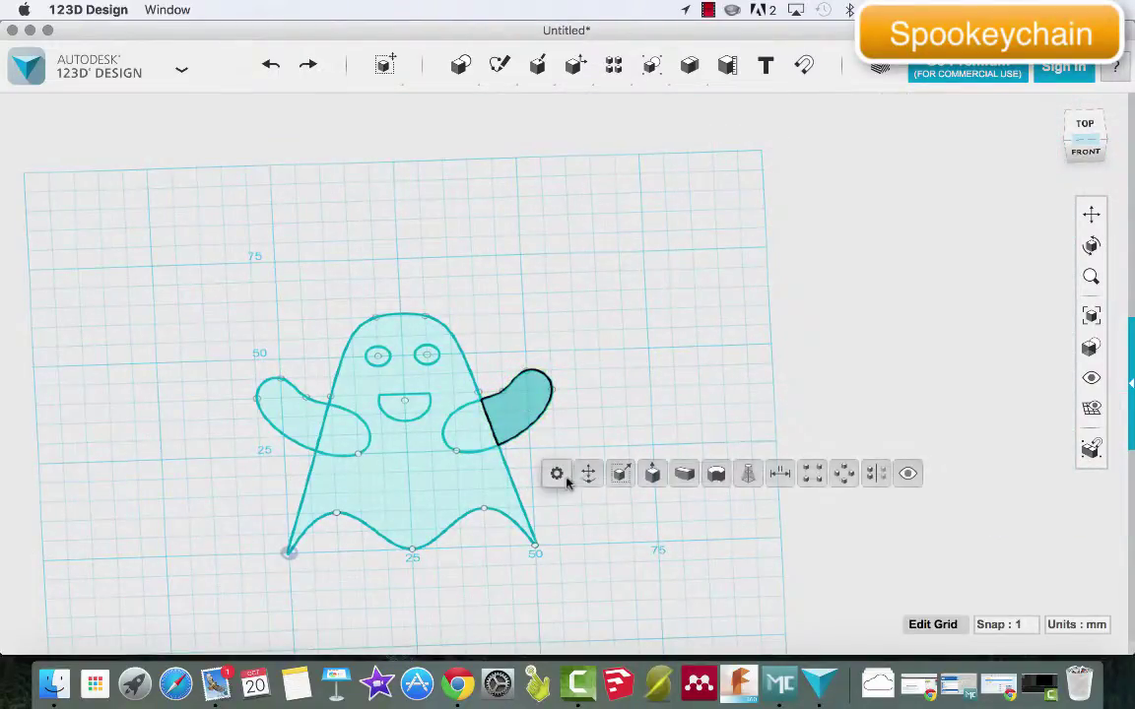
left_click(652, 474)
key("BackSpace")
type("3")
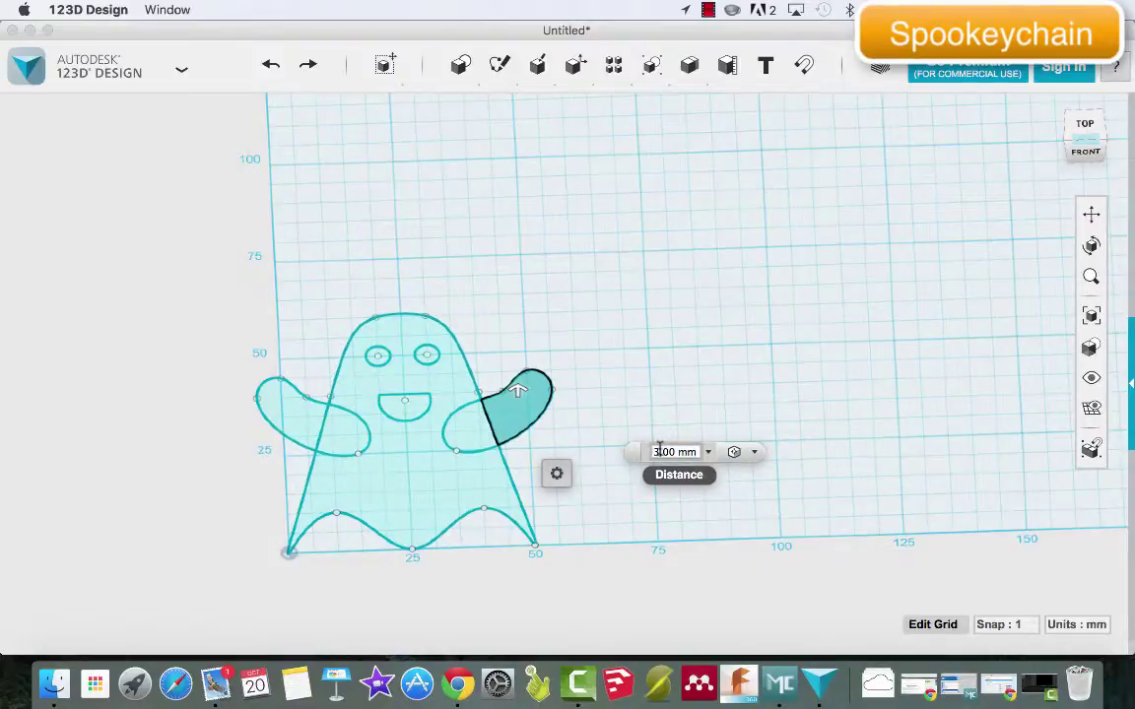
key("Return")
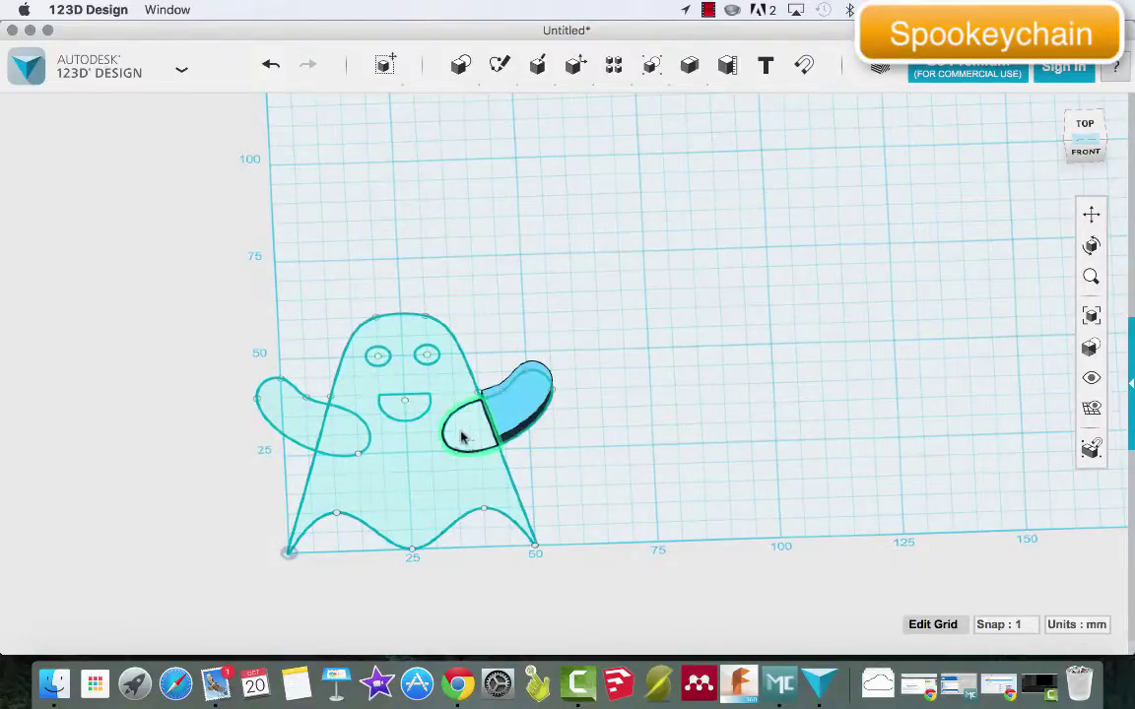
Extrude the whole left-hand arm, the body and the inner part of the right-hand arm together 3 mm, leaving out the eyes and mouth
left_click(290, 421)
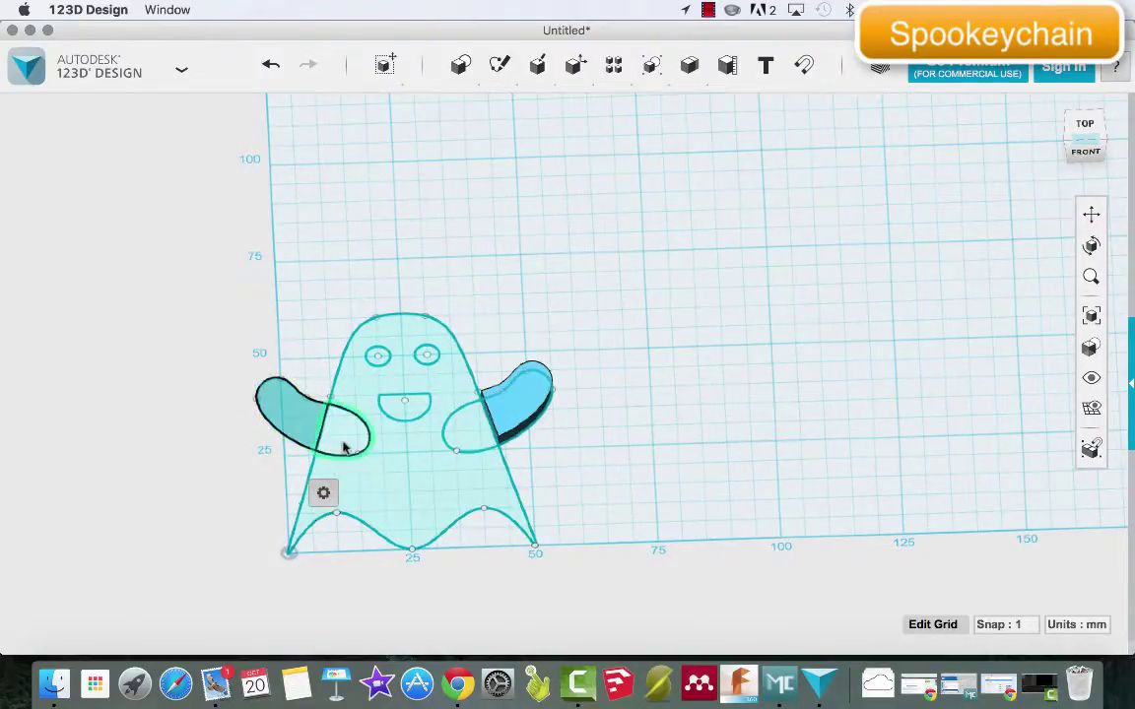
left_click(383, 479, "shift")
left_click(347, 436, "shift")
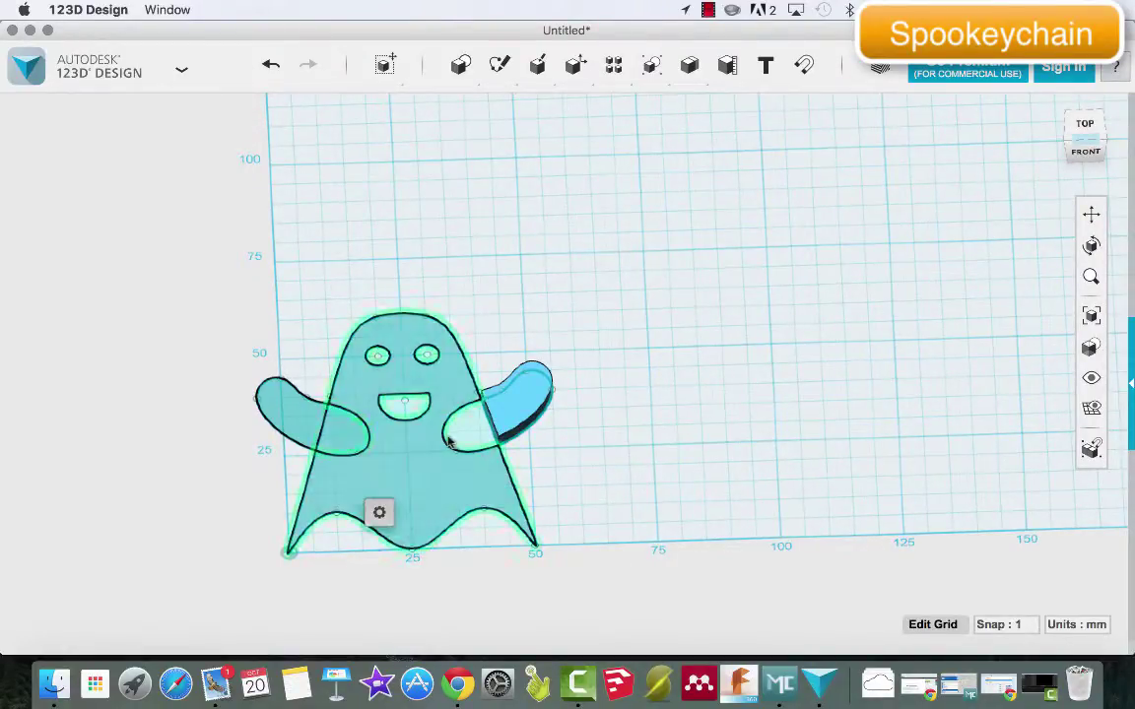
left_click(470, 436, "shift")
mouse_move(508, 515)
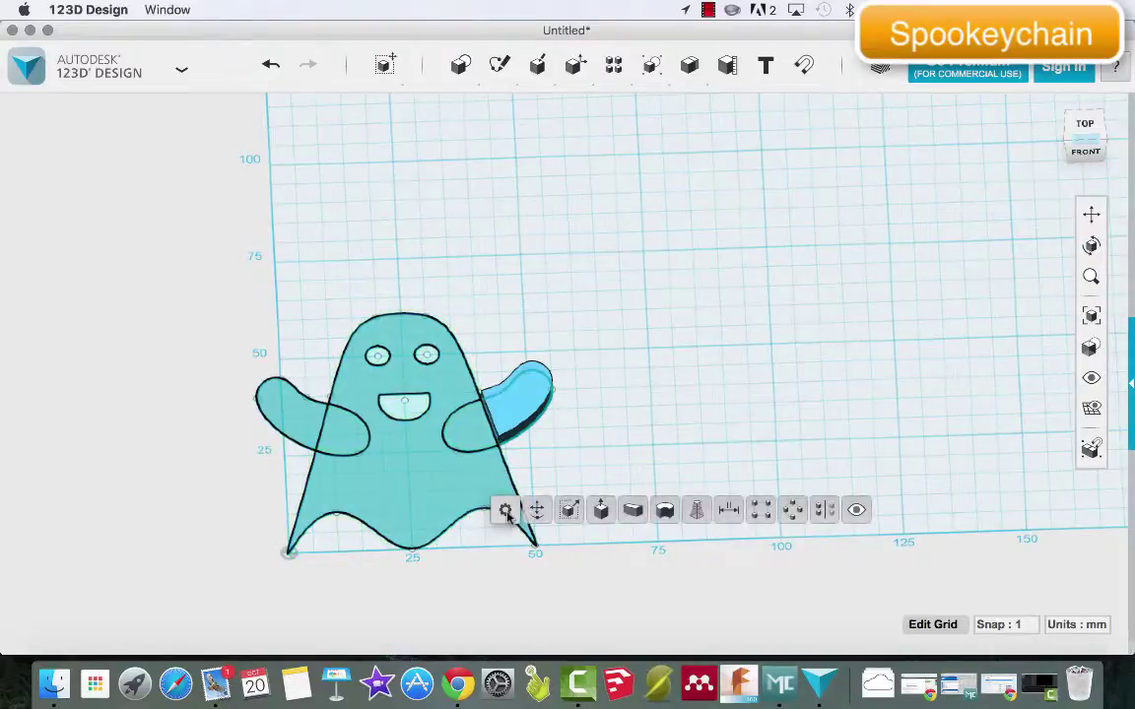
left_click(601, 510)
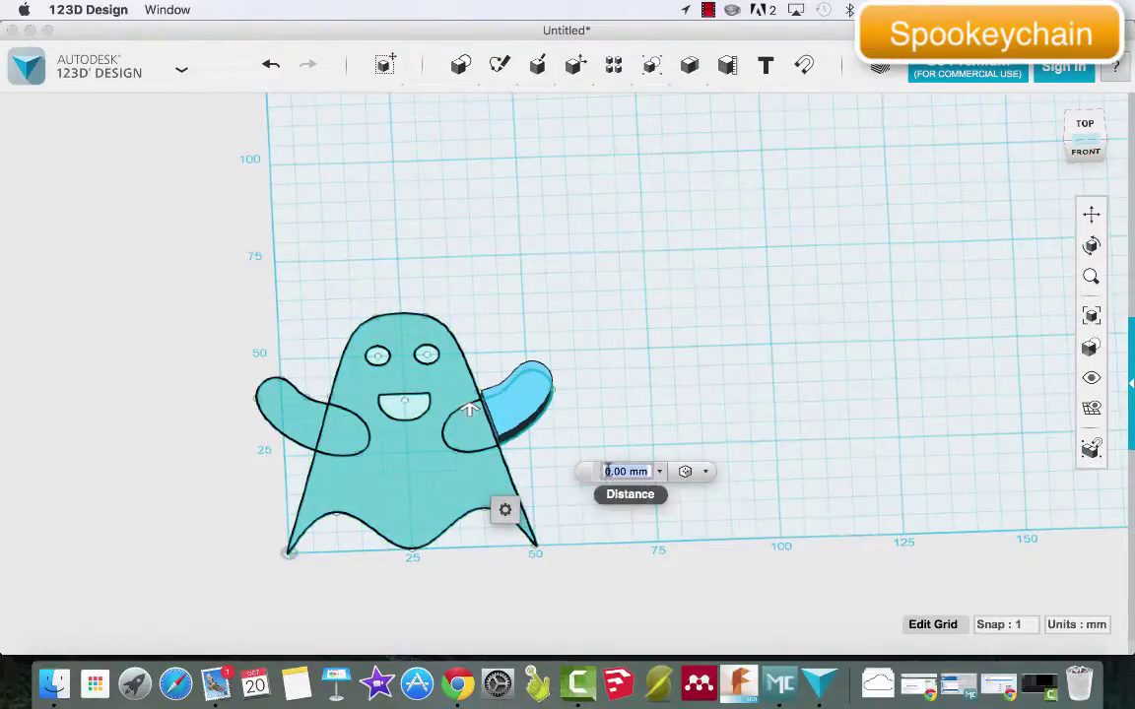
left_click(608, 472)
key("Return")
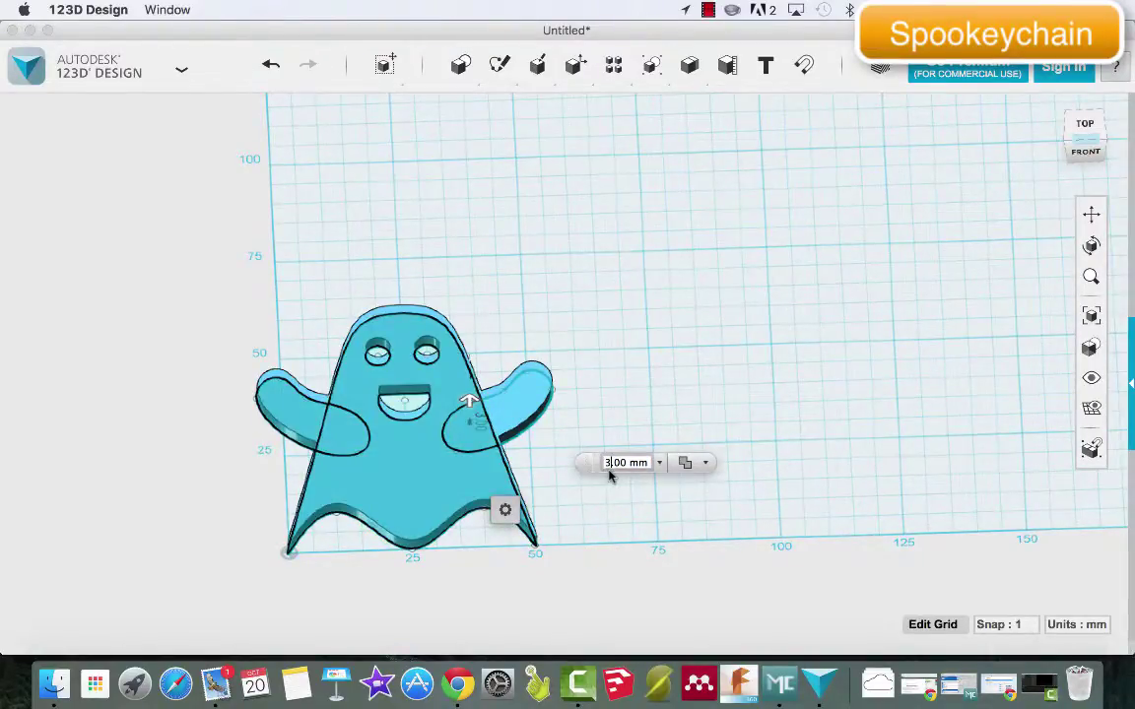
Return to the top view and delete the original ghost sketch, keeping the solid
left_click(1084, 124)
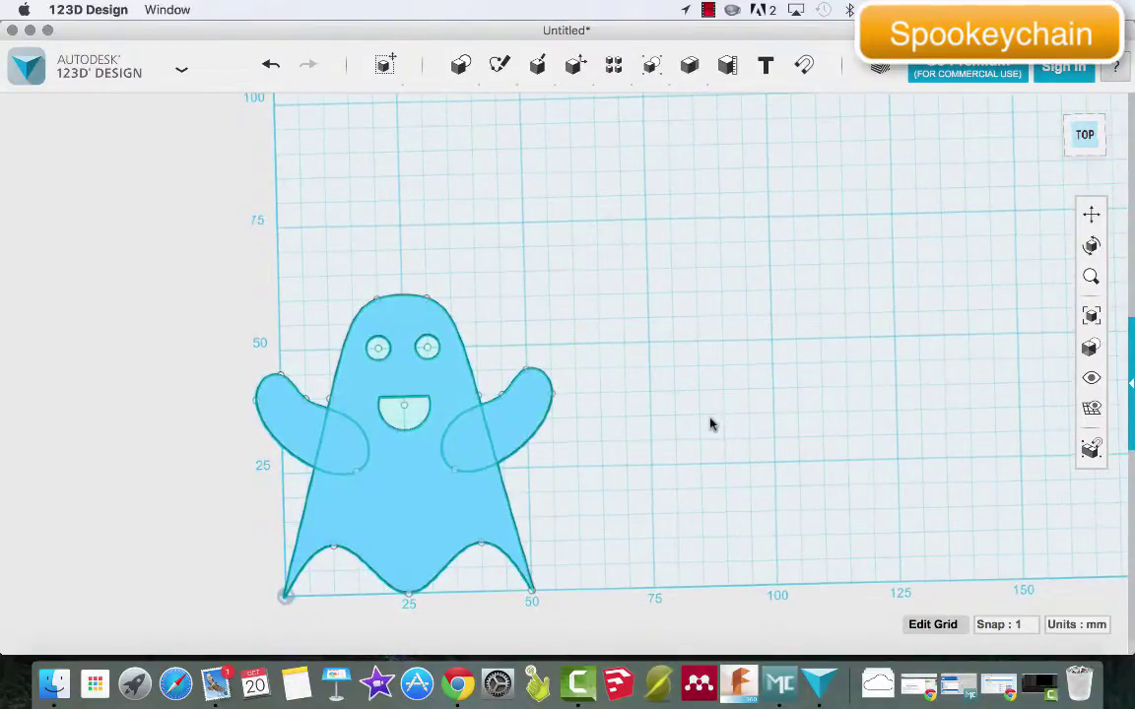
left_click(411, 419)
key("Delete")
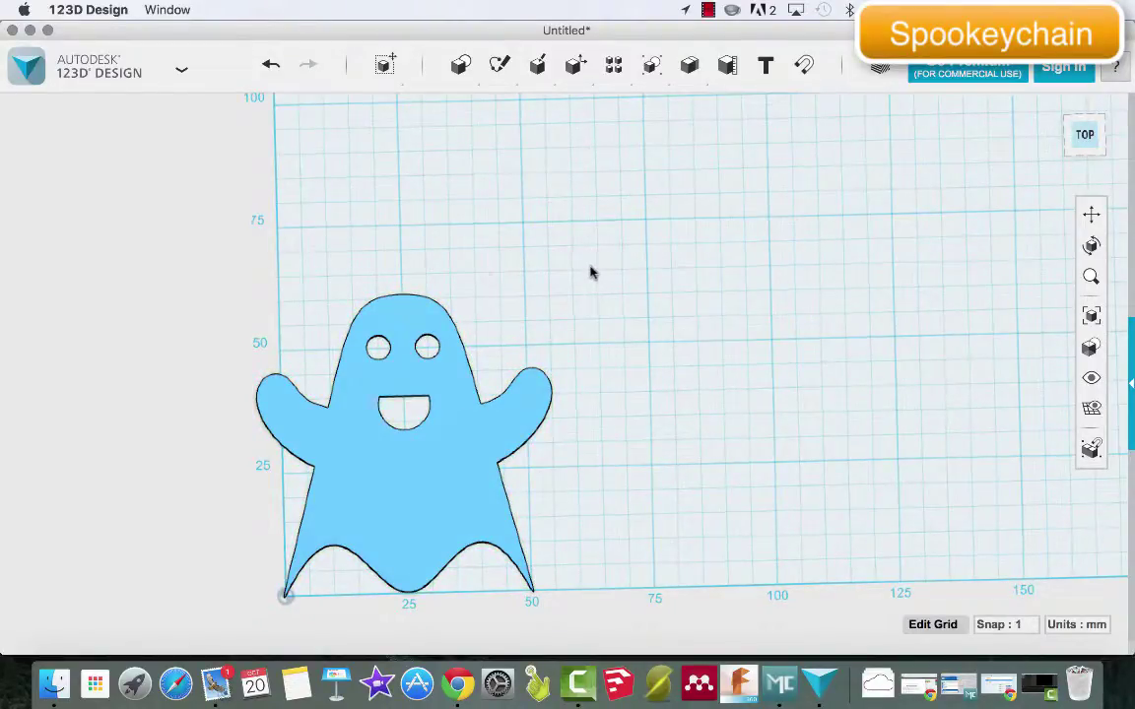
left_click_drag(150, 252, 722, 603)
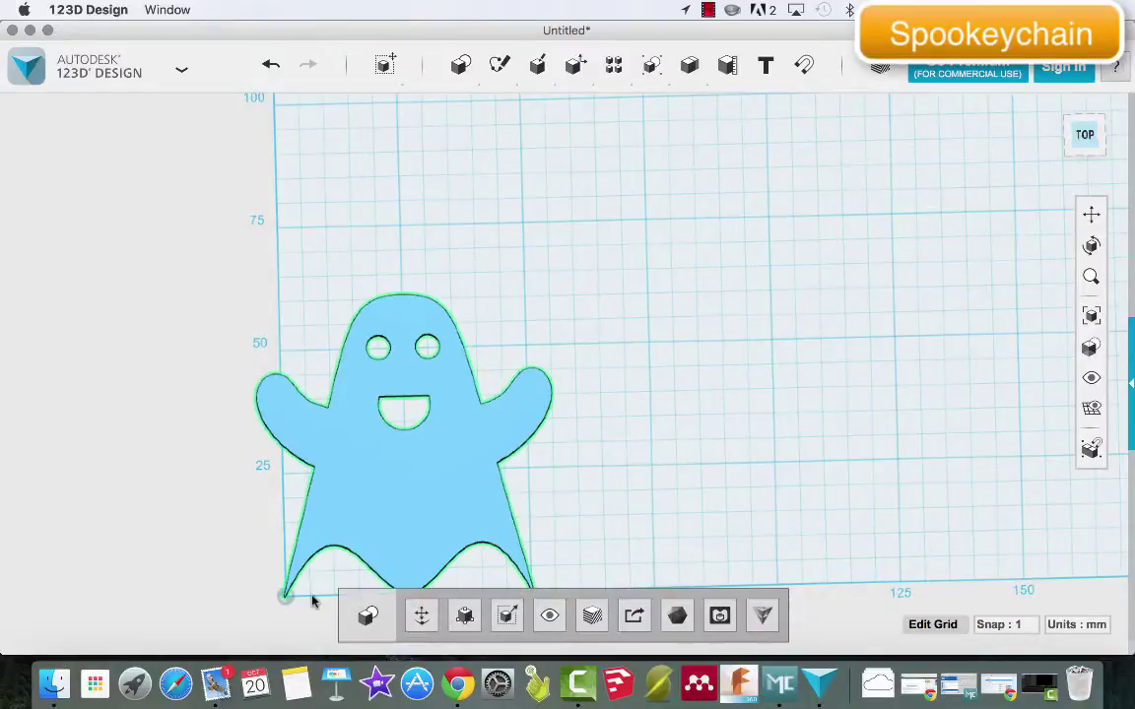
left_click(435, 620)
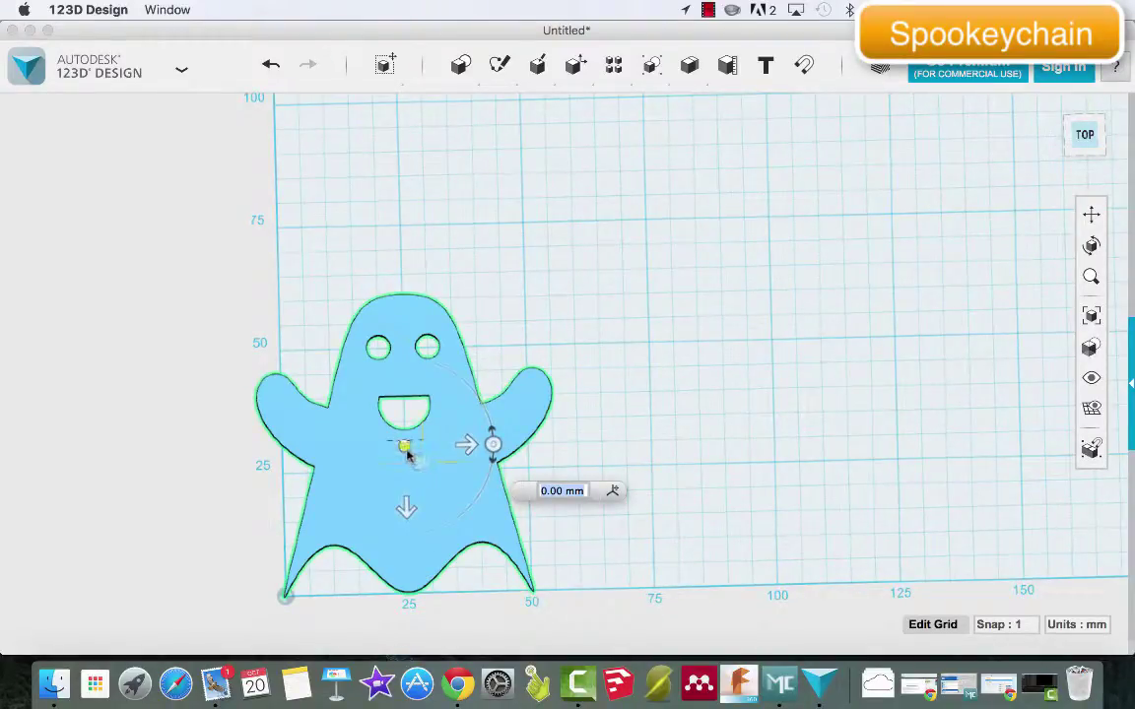
left_click_drag(407, 451, 471, 386)
key("Escape")
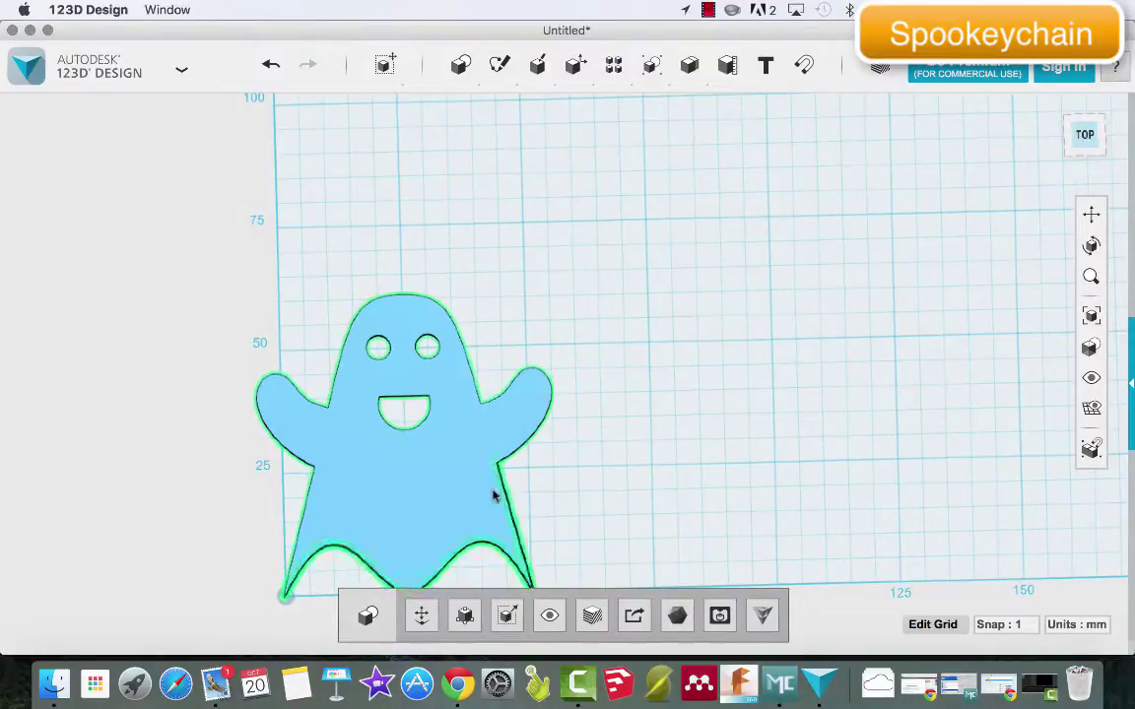
left_click(603, 518)
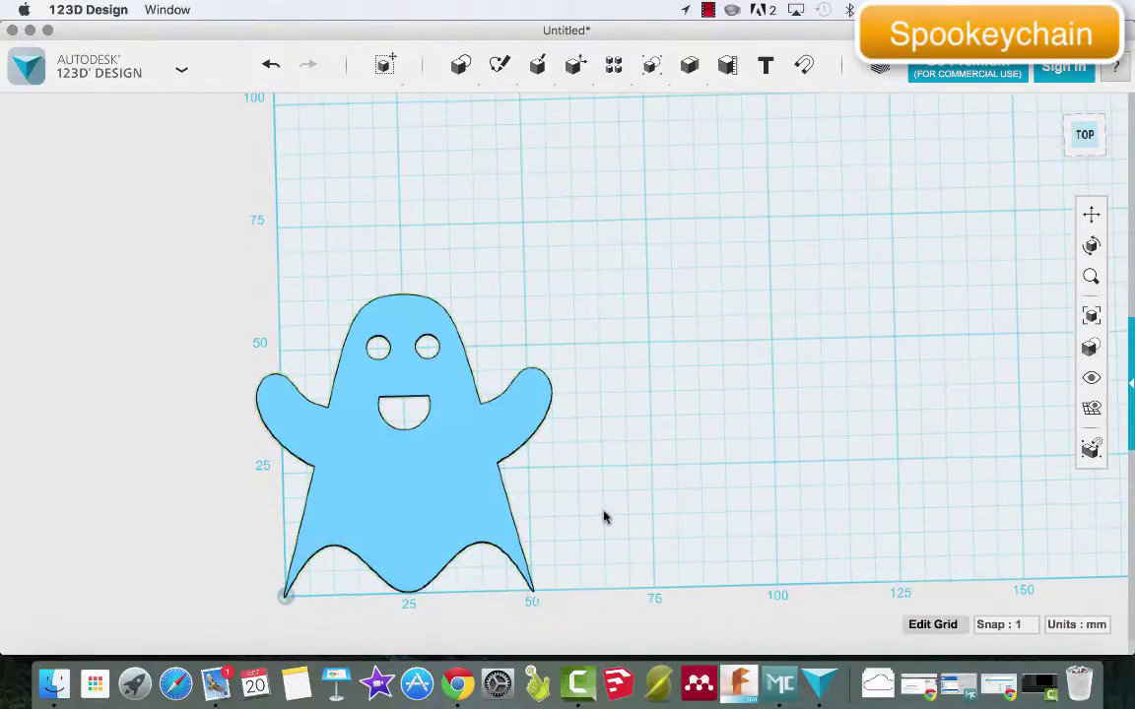
Add the text "J S", with a space between the letters, to the lower body of the ghost's top face
mouse_move(460, 65)
mouse_move(540, 65)
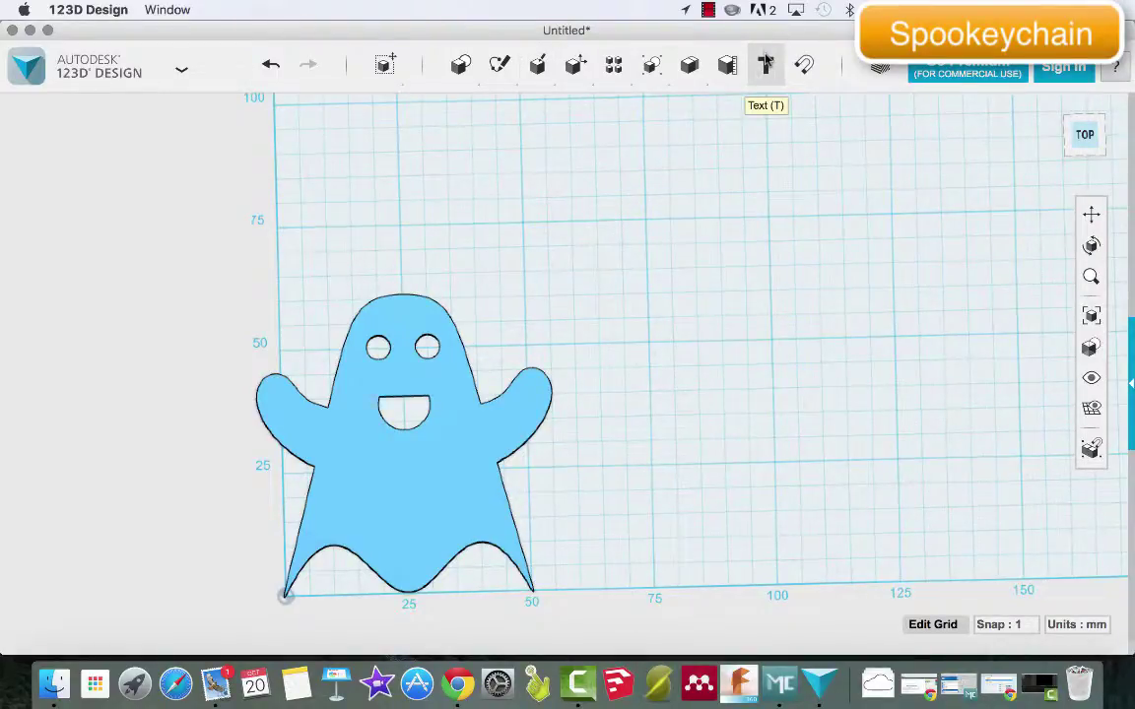
left_click(765, 65)
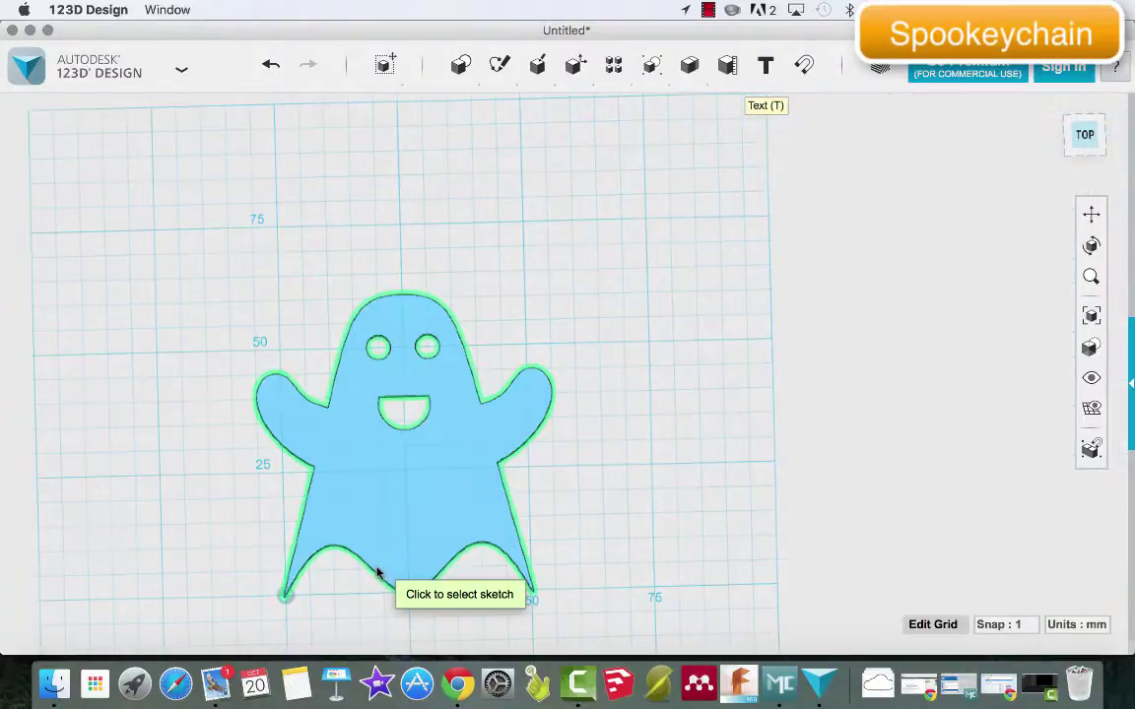
left_click(370, 524)
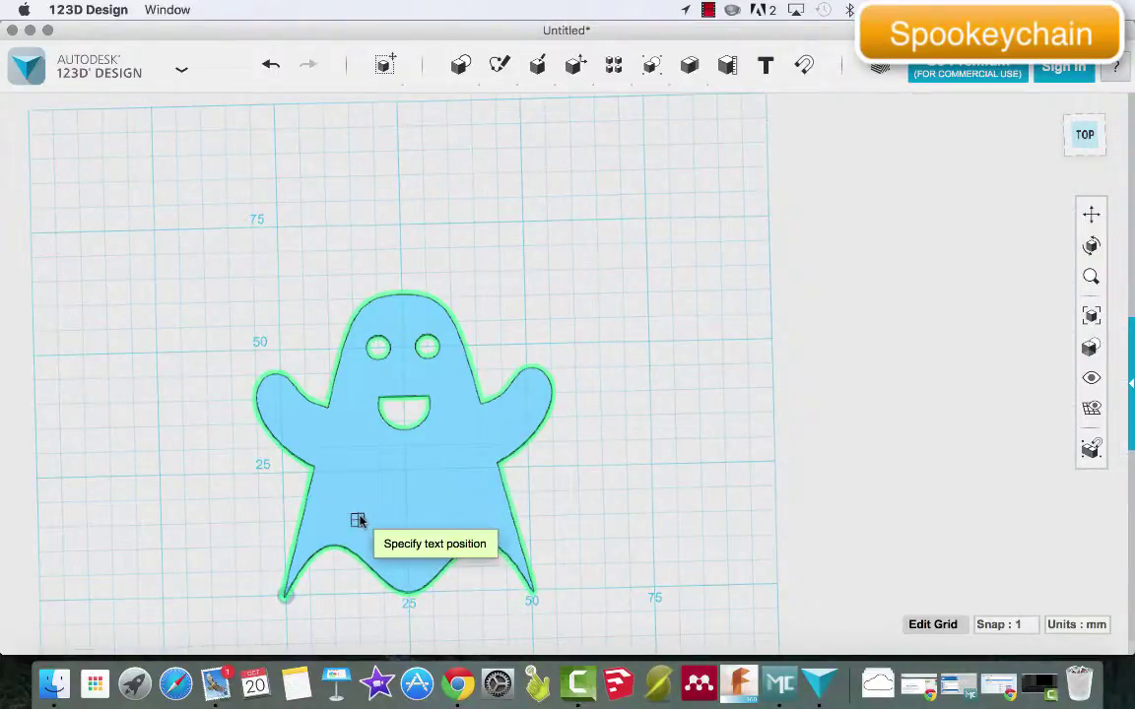
left_click(357, 521)
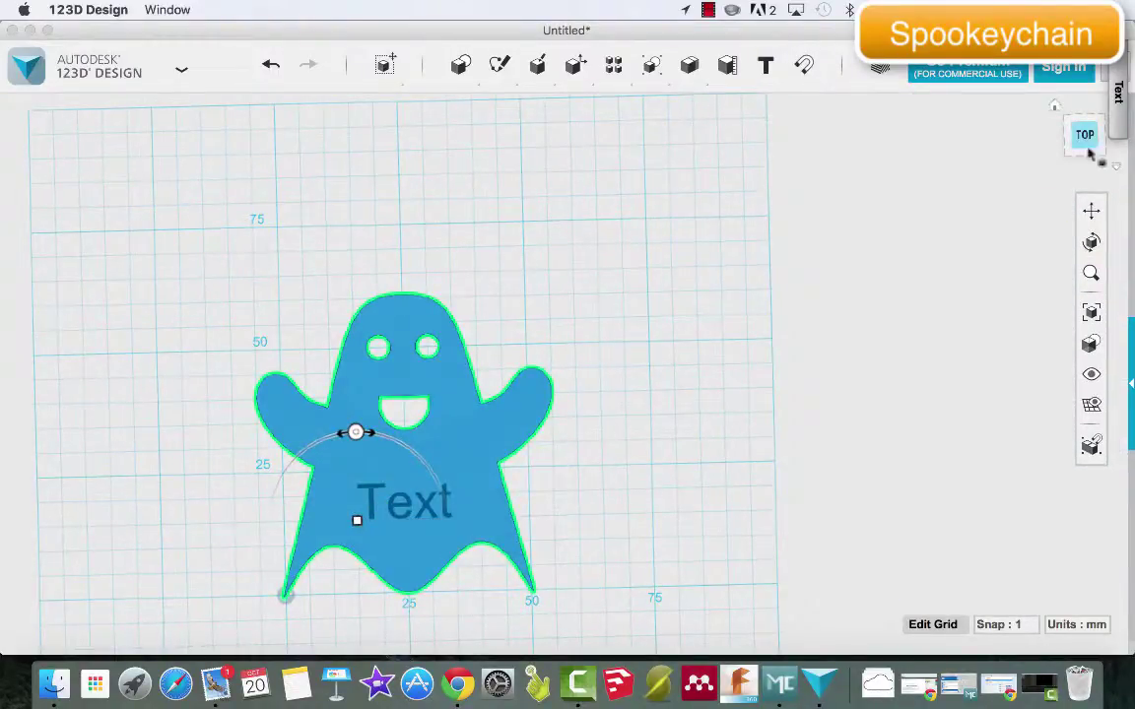
left_click(1126, 83)
double_click(995, 94)
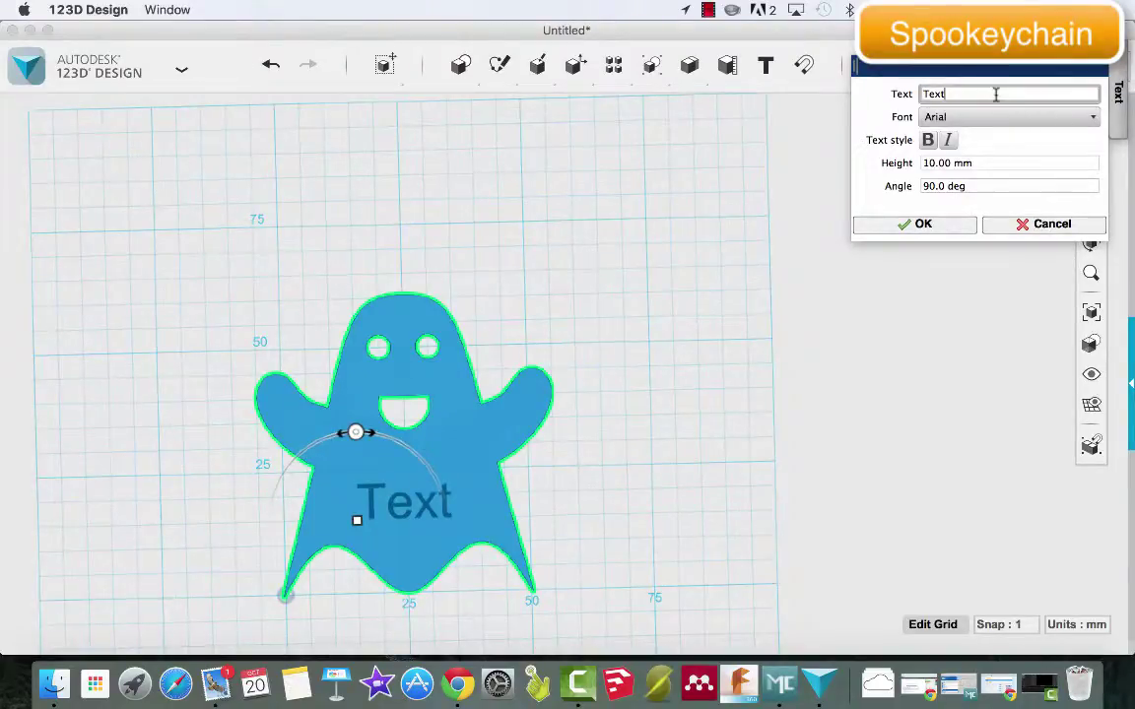
type("JS")
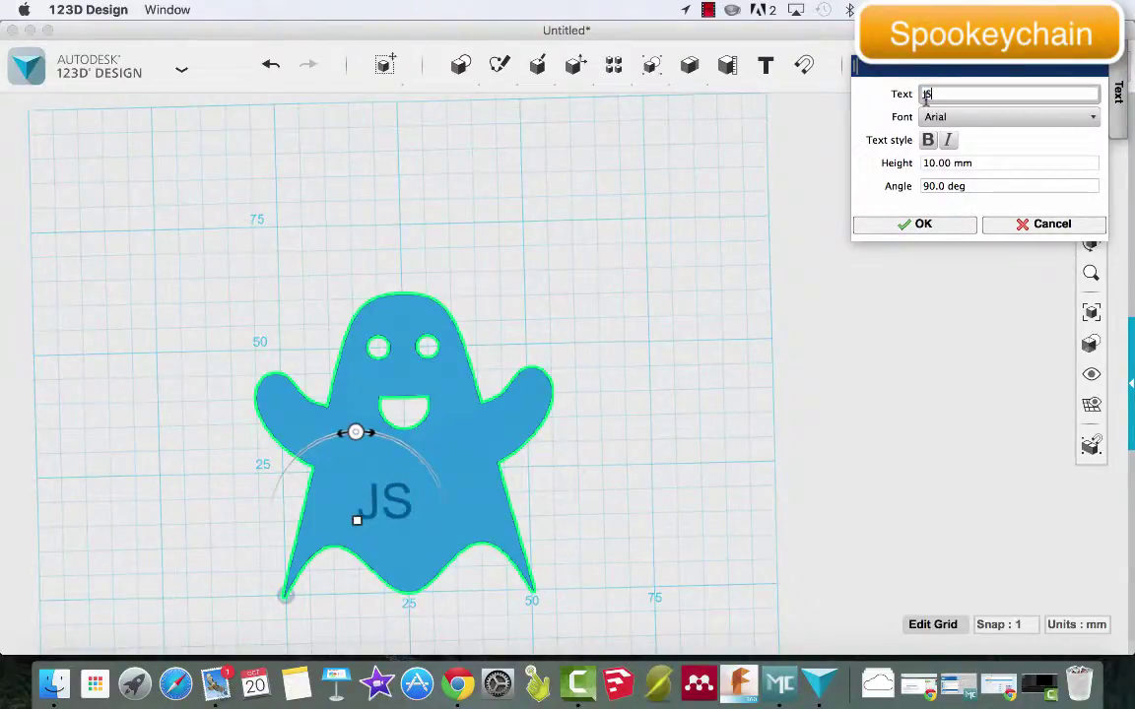
left_click(926, 93)
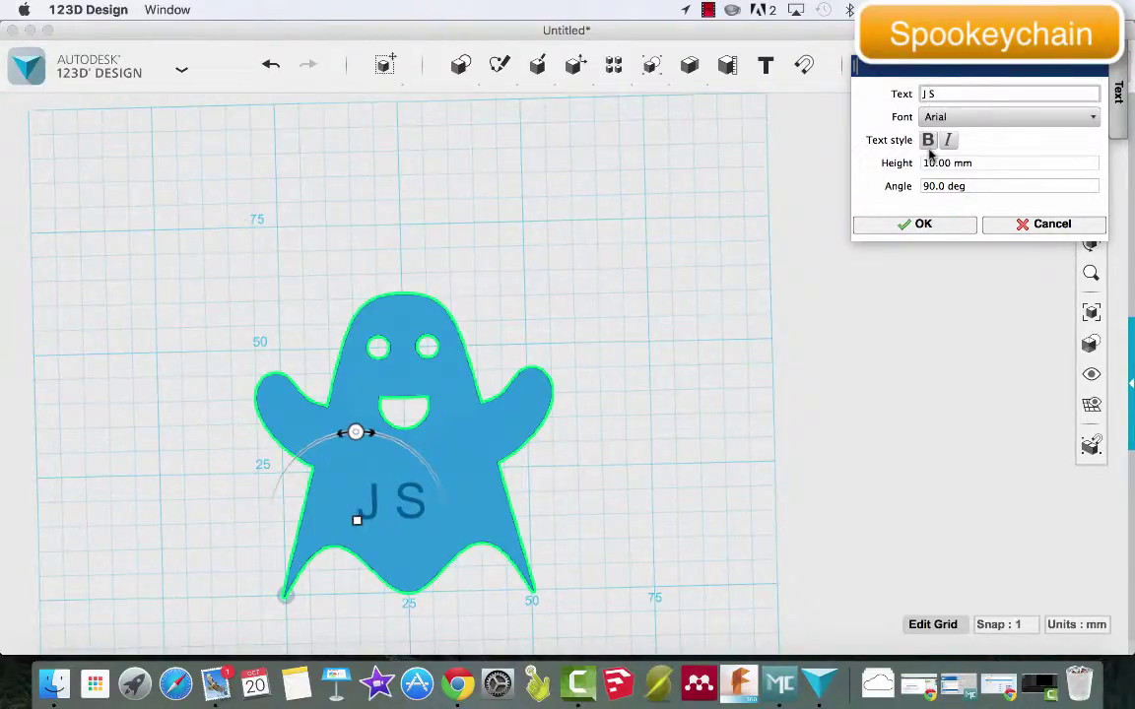
Format the text in bold Calibri with a height of 15 mm
left_click(945, 118)
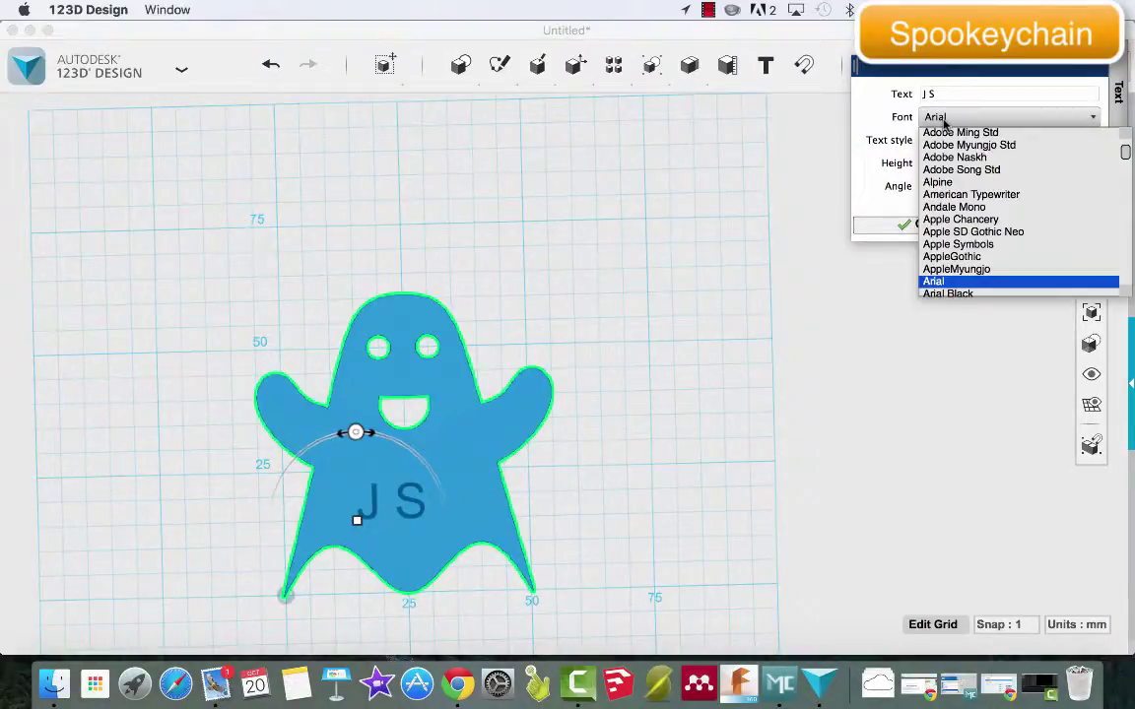
scroll(963, 232, "down", 15)
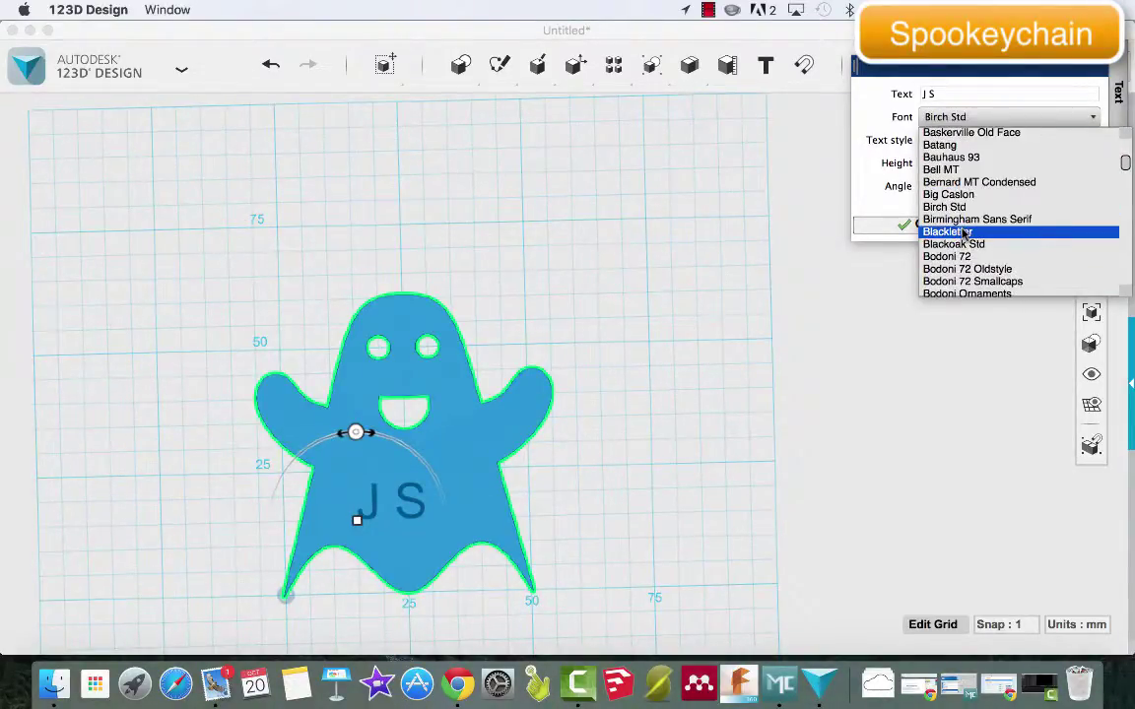
scroll(963, 233, "down", 5)
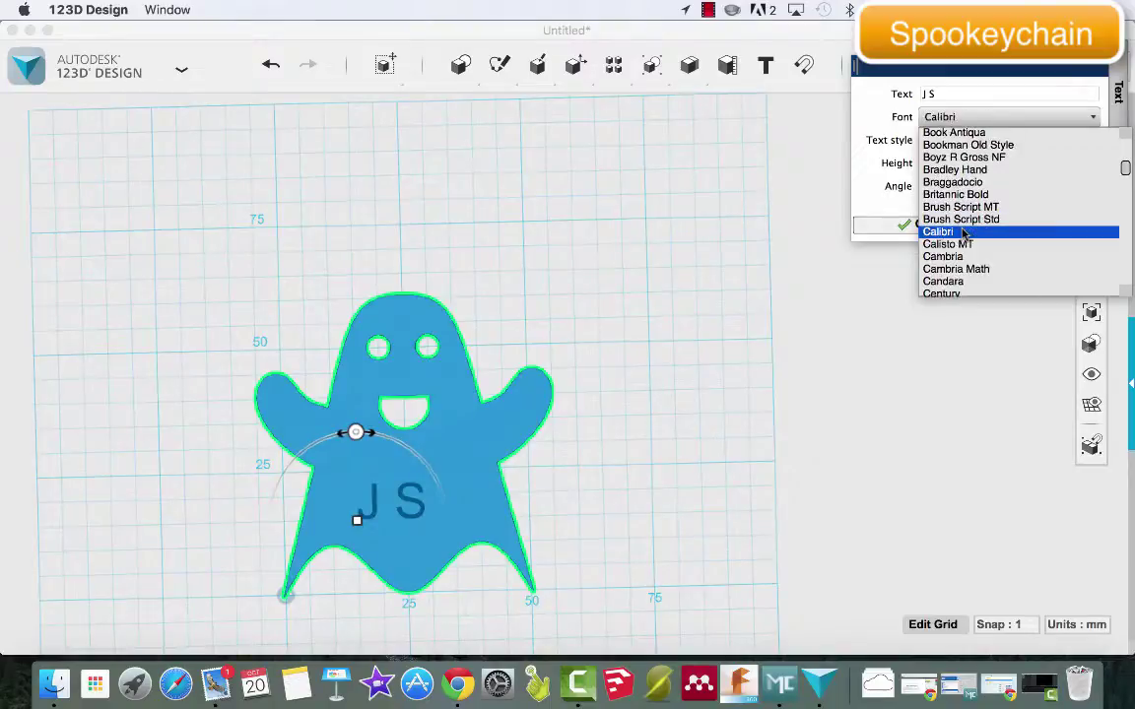
left_click(964, 232)
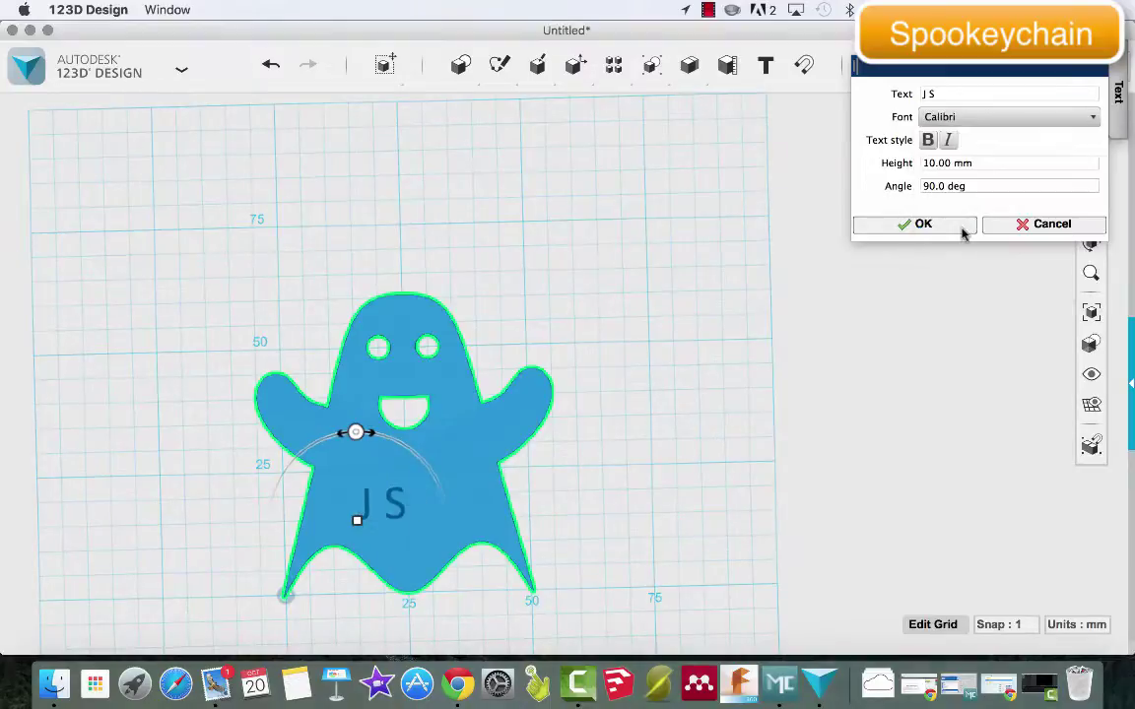
left_click(929, 141)
left_click(937, 163)
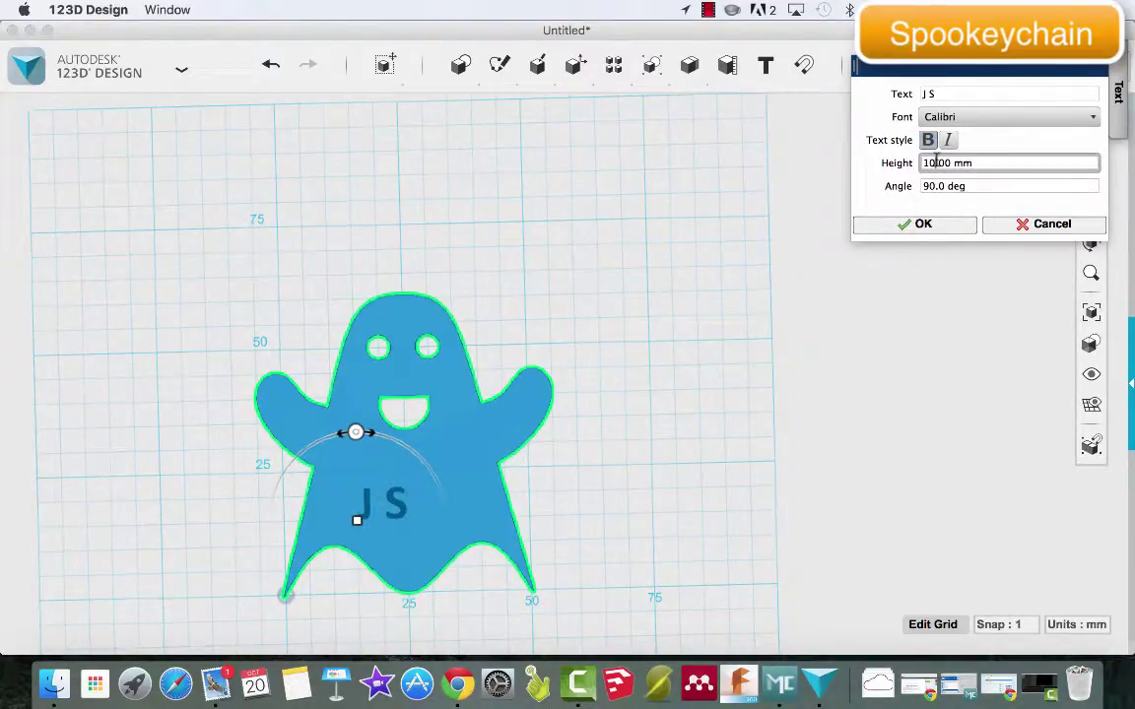
key("BackSpace")
type("5")
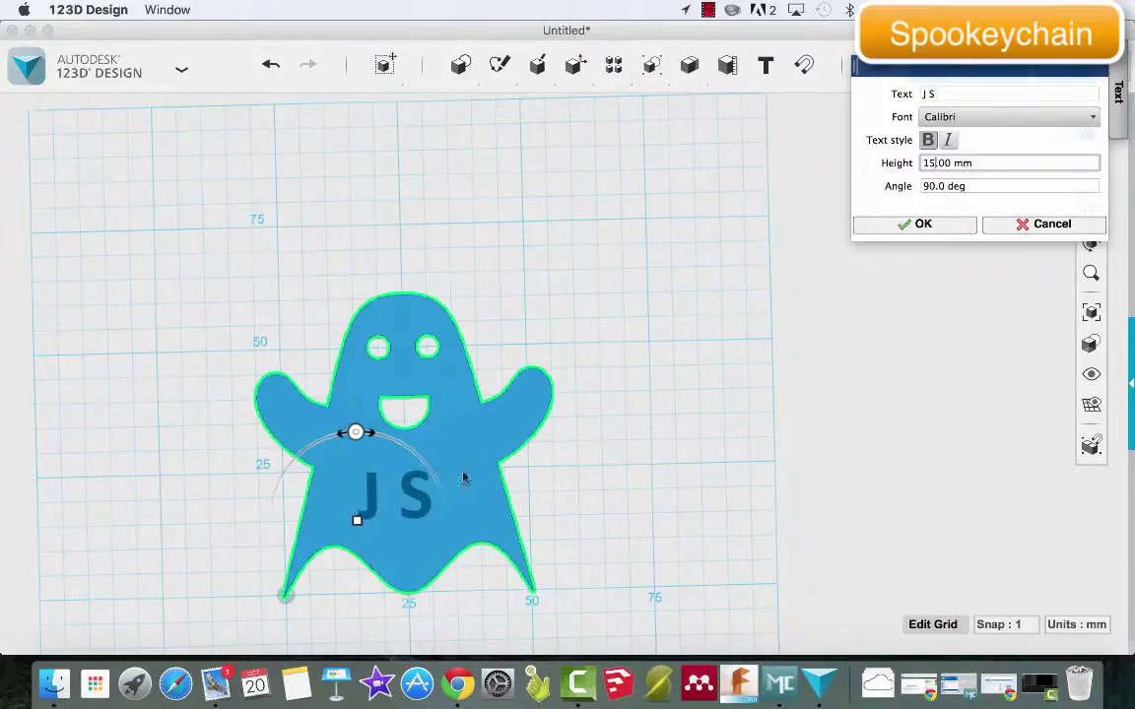
key("Return")
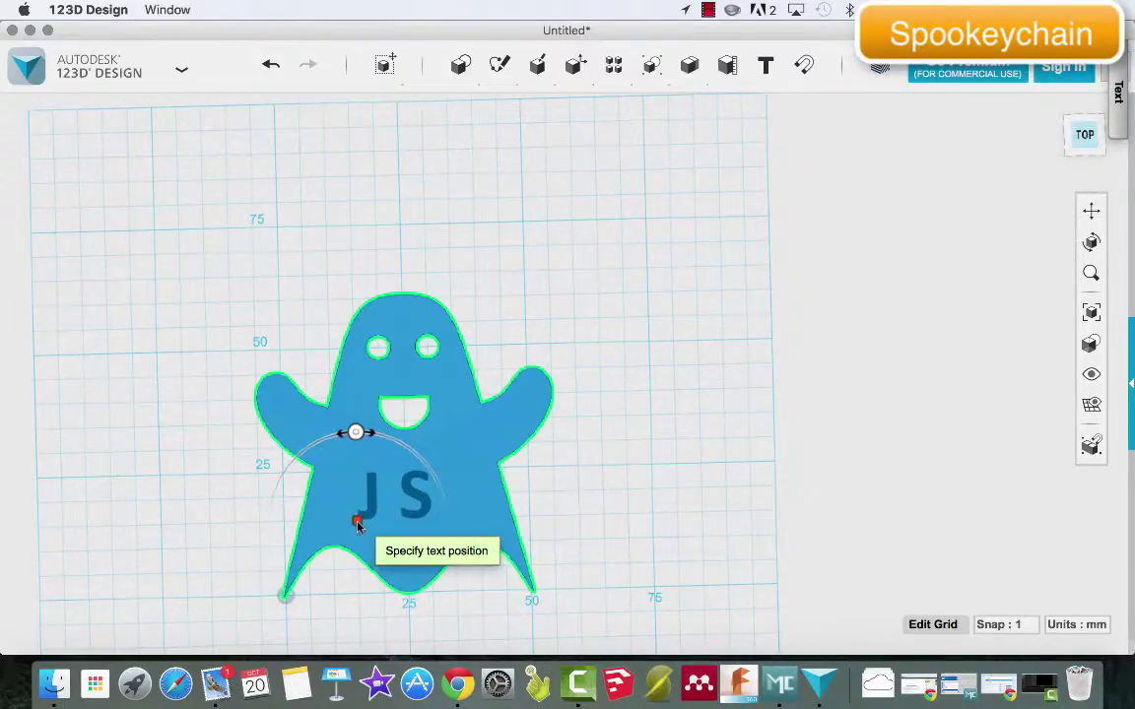
Try other positions for the text on the ghost's body, and finish placing it beneath the mouth
left_click(375, 524)
mouse_move(378, 523)
left_mouse_down()
mouse_move(363, 524)
mouse_move(378, 524)
mouse_move(377, 548)
left_mouse_up()
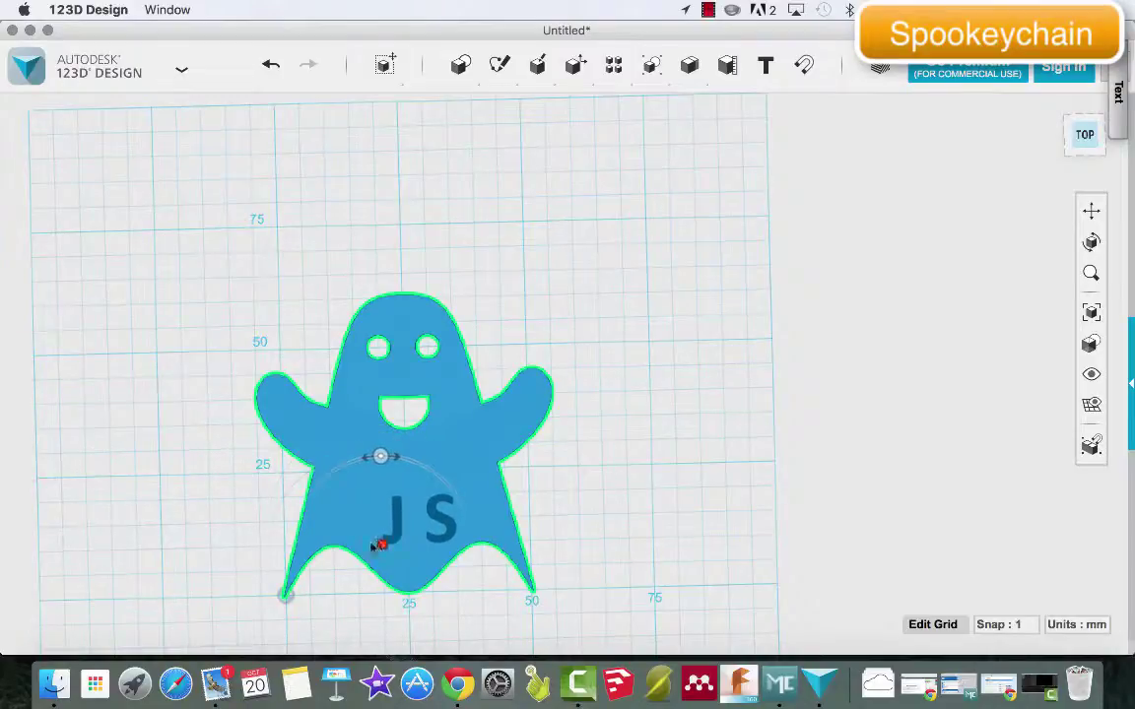
left_click_drag(372, 532, 368, 533)
key("Return")
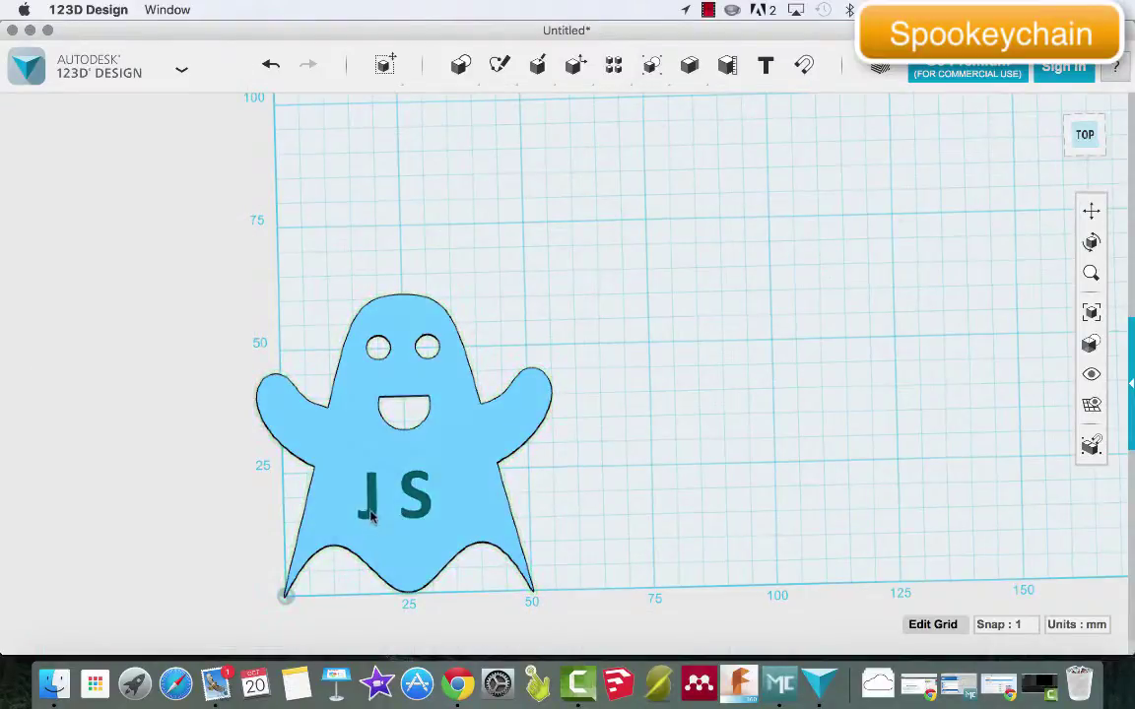
Move the text 2 mm sideways along the Y distance to centre it beneath the mouth
left_click(368, 504)
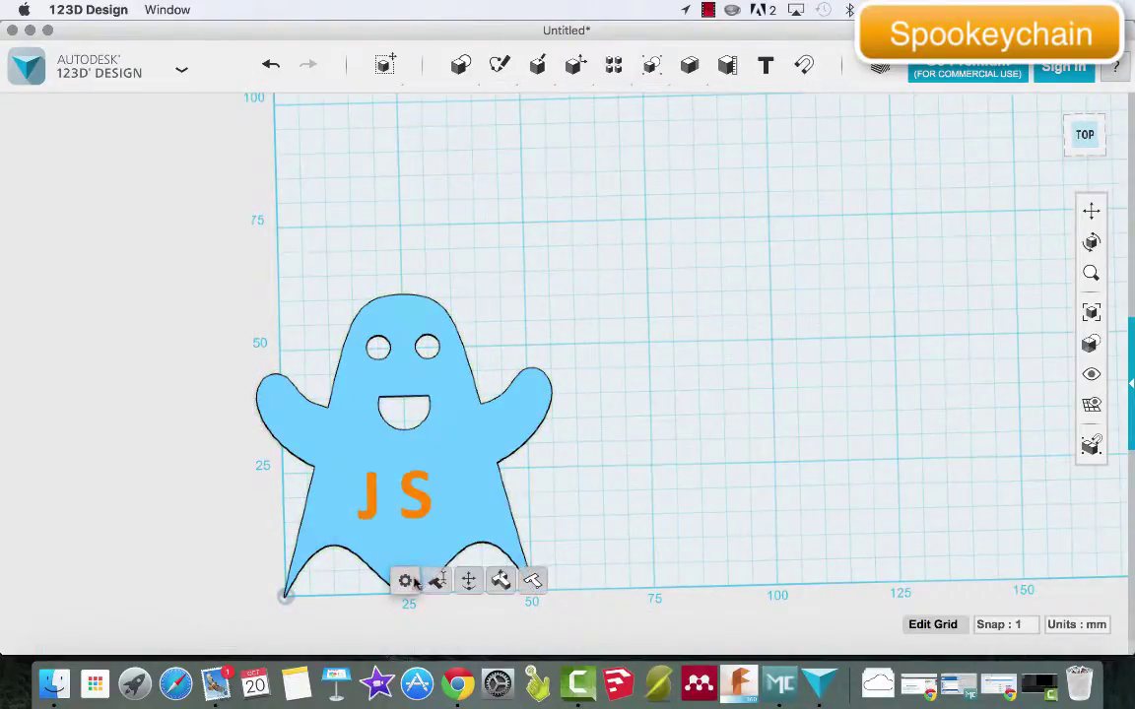
left_click(468, 580)
mouse_move(449, 490)
left_mouse_down()
mouse_move(456, 479)
mouse_move(470, 488)
left_mouse_up()
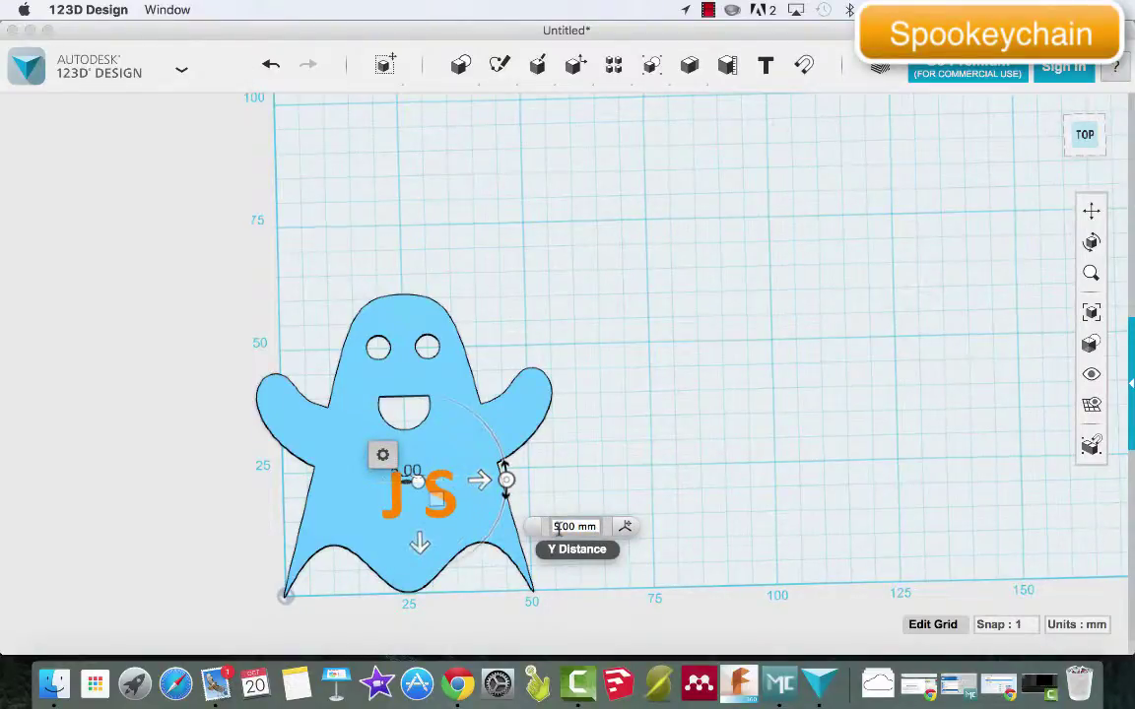
key("Return")
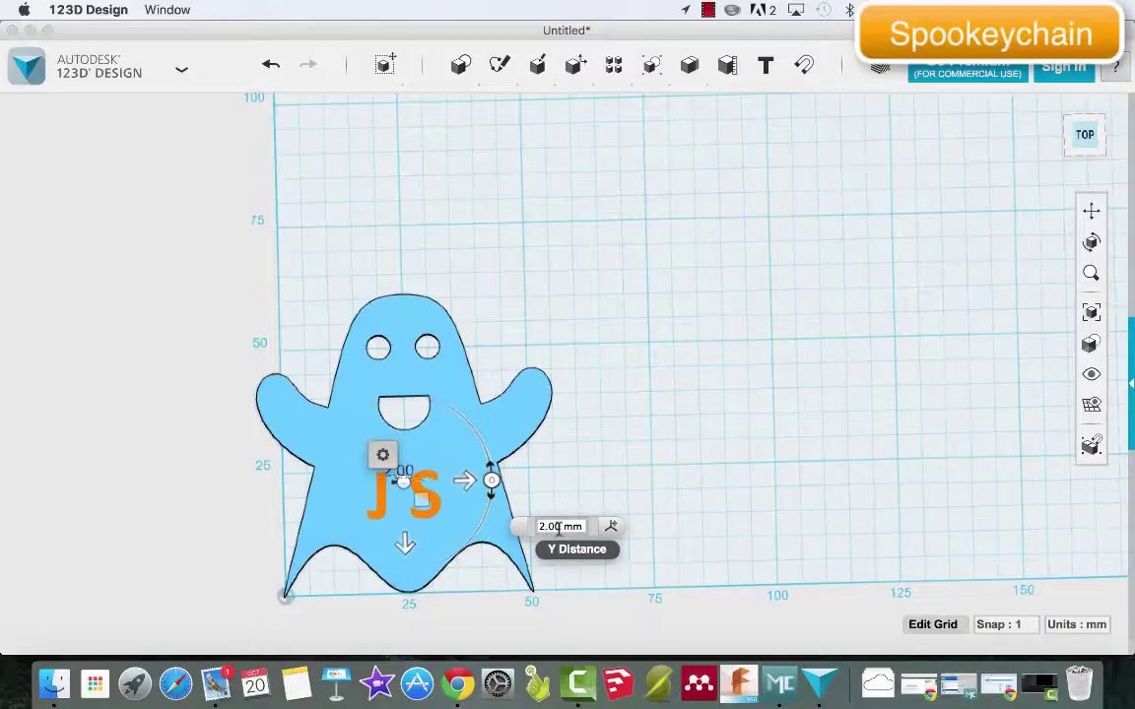
left_click(636, 492)
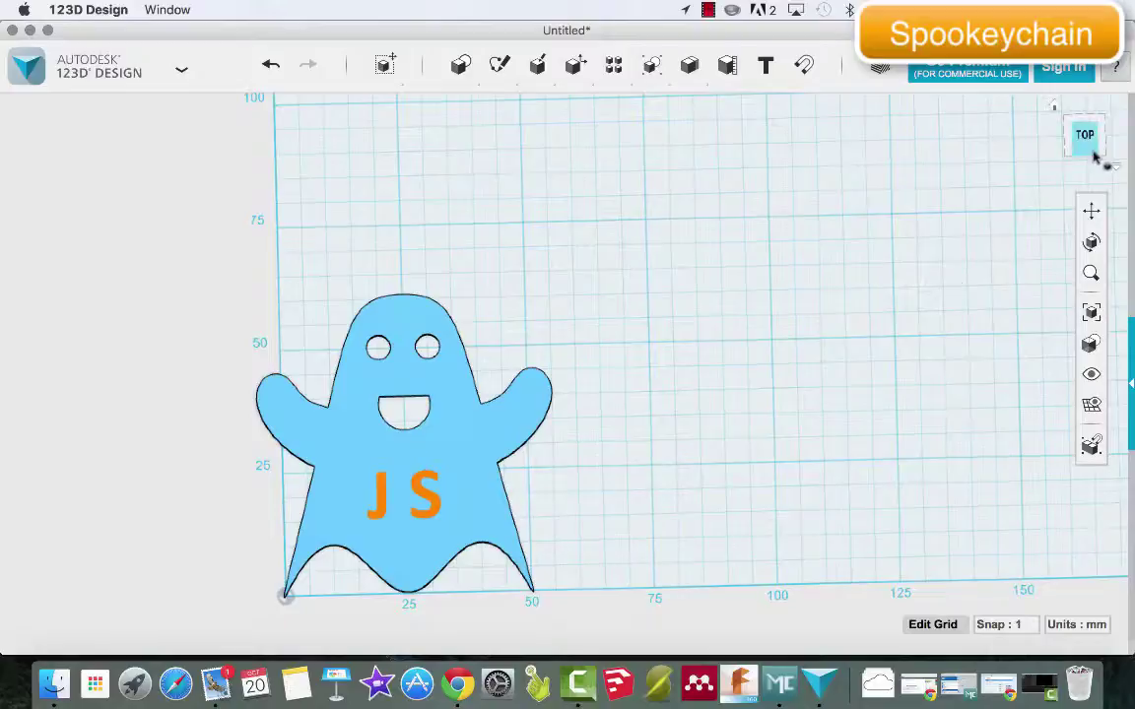
Extrude the text -15 mm down through the ghost to cut the letters out of the body
left_click(438, 508)
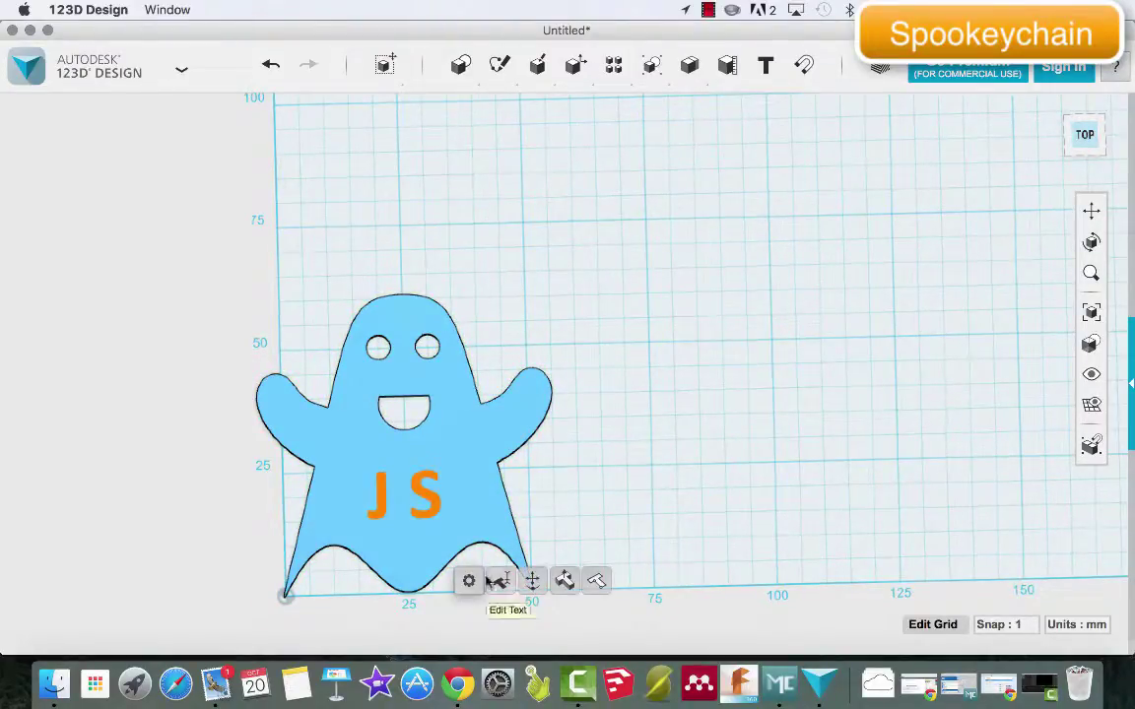
left_click(566, 580)
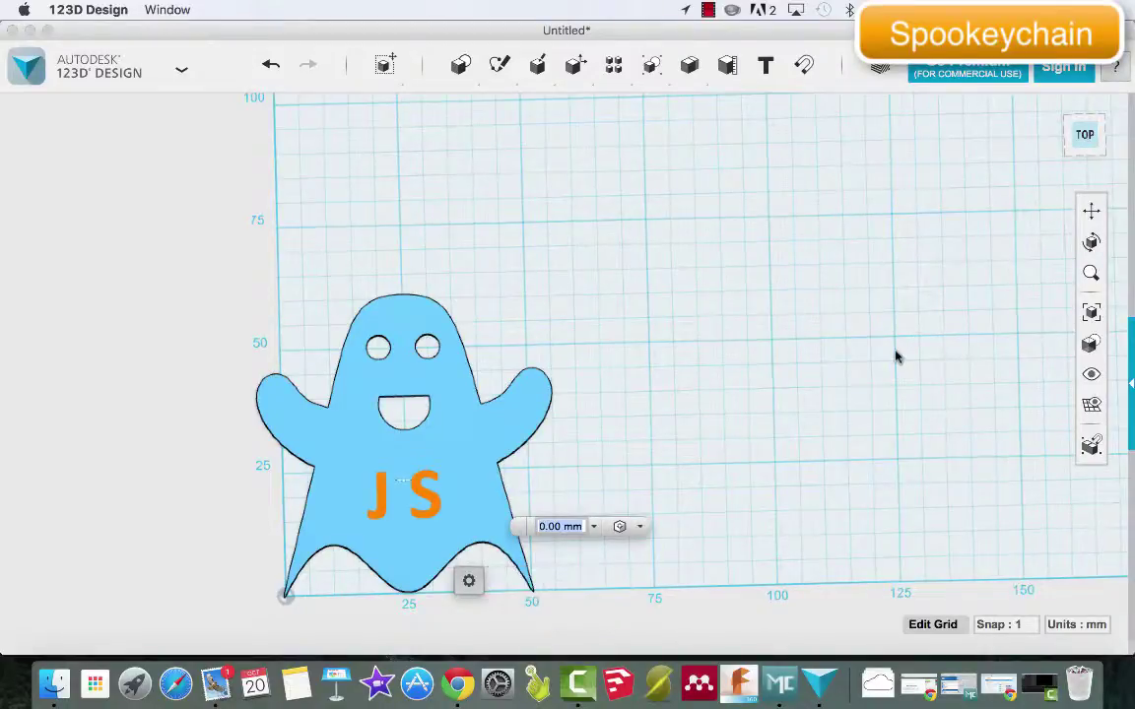
left_click(1076, 146)
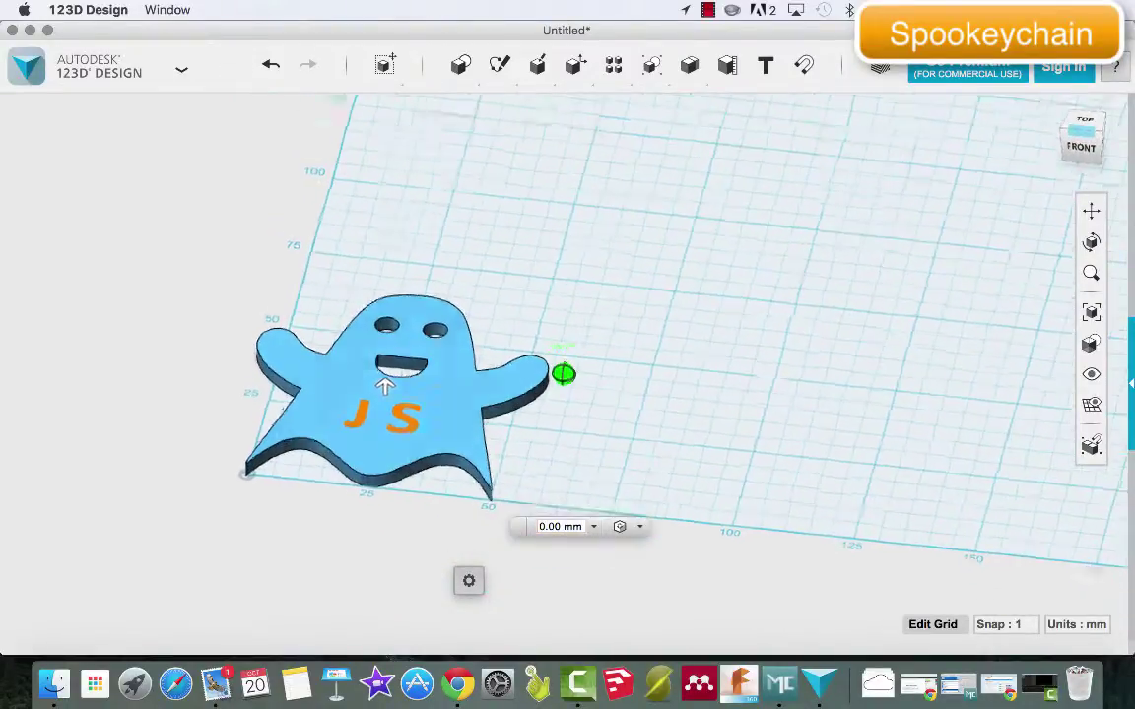
mouse_move(379, 352)
right_mouse_down()
mouse_move(374, 337)
mouse_move(376, 377)
right_mouse_up()
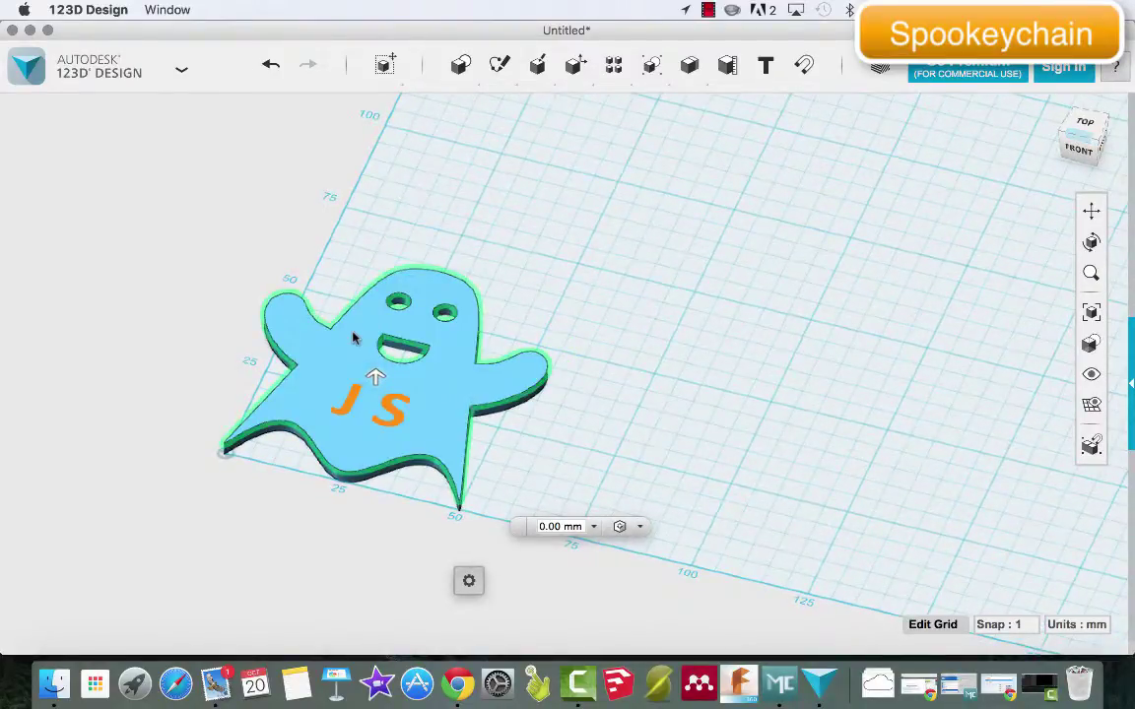
left_click_drag(375, 381, 375, 440)
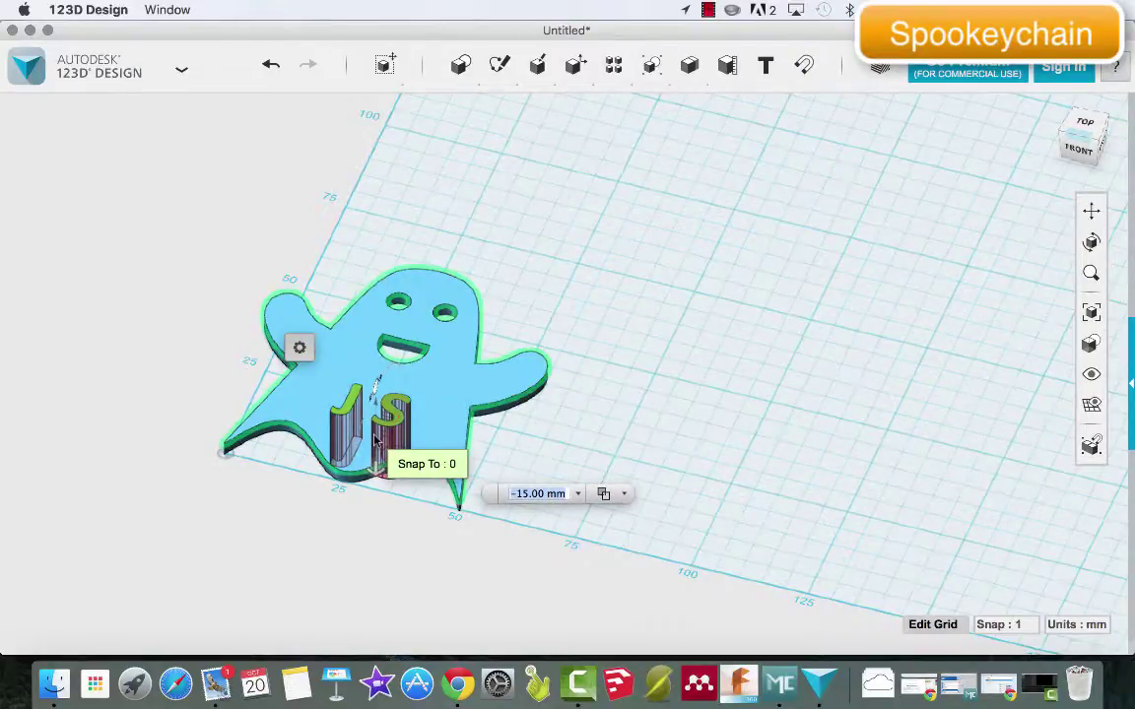
key("Return")
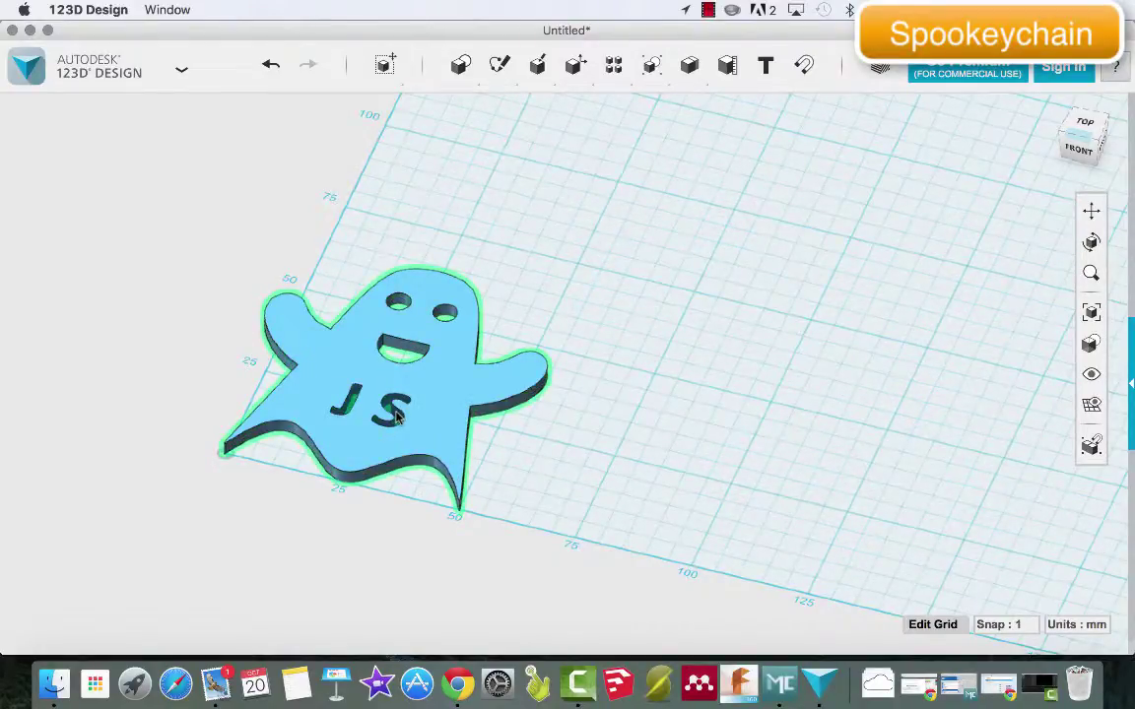
Return to the top view and delete the text sketch, keeping the letter cutouts in the ghost
left_click(836, 285)
left_click(1083, 127)
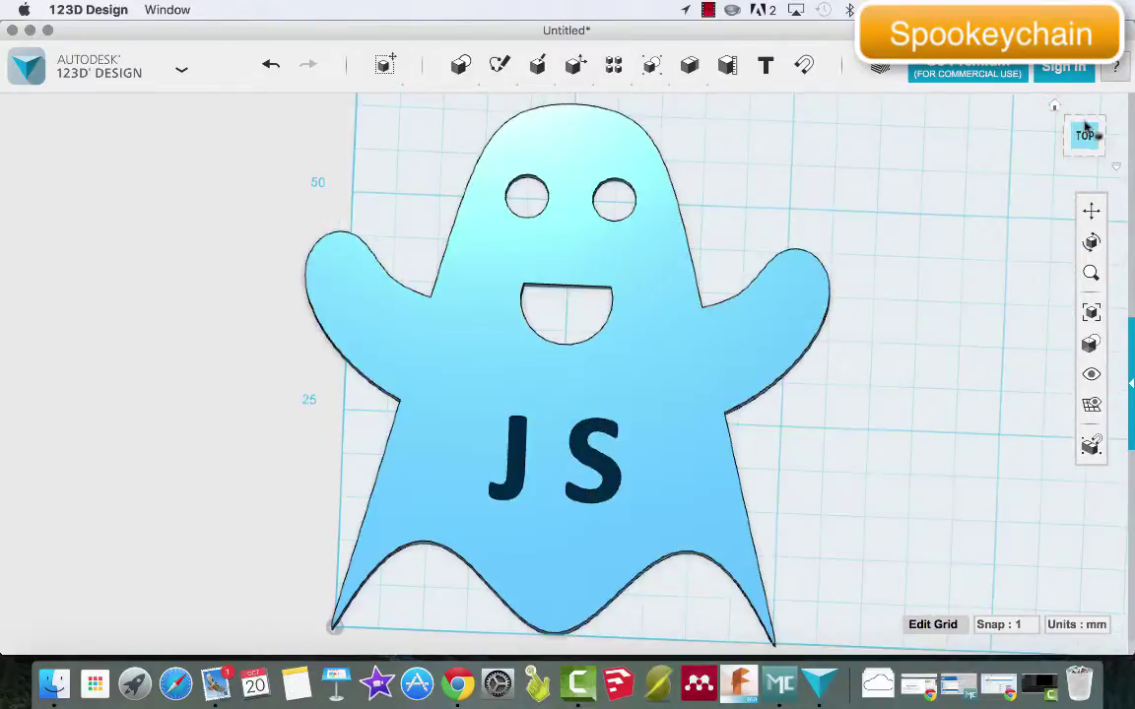
left_click(527, 492)
left_click(598, 470)
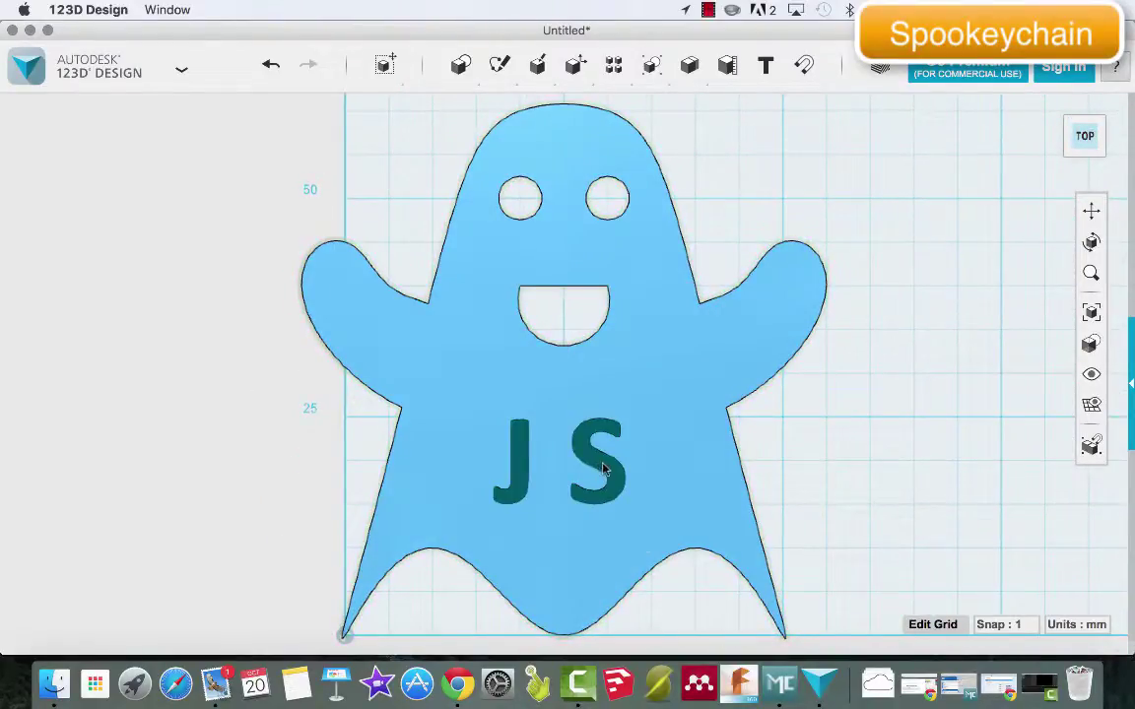
key("Delete")
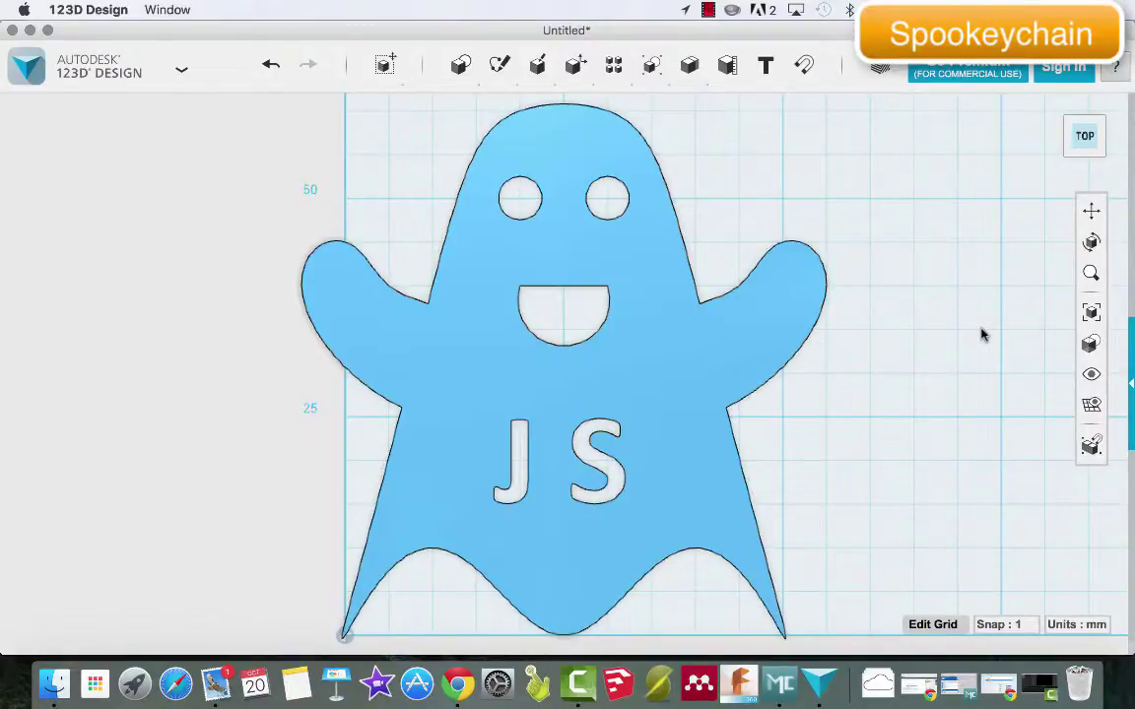
scroll(981, 335, "down", 3)
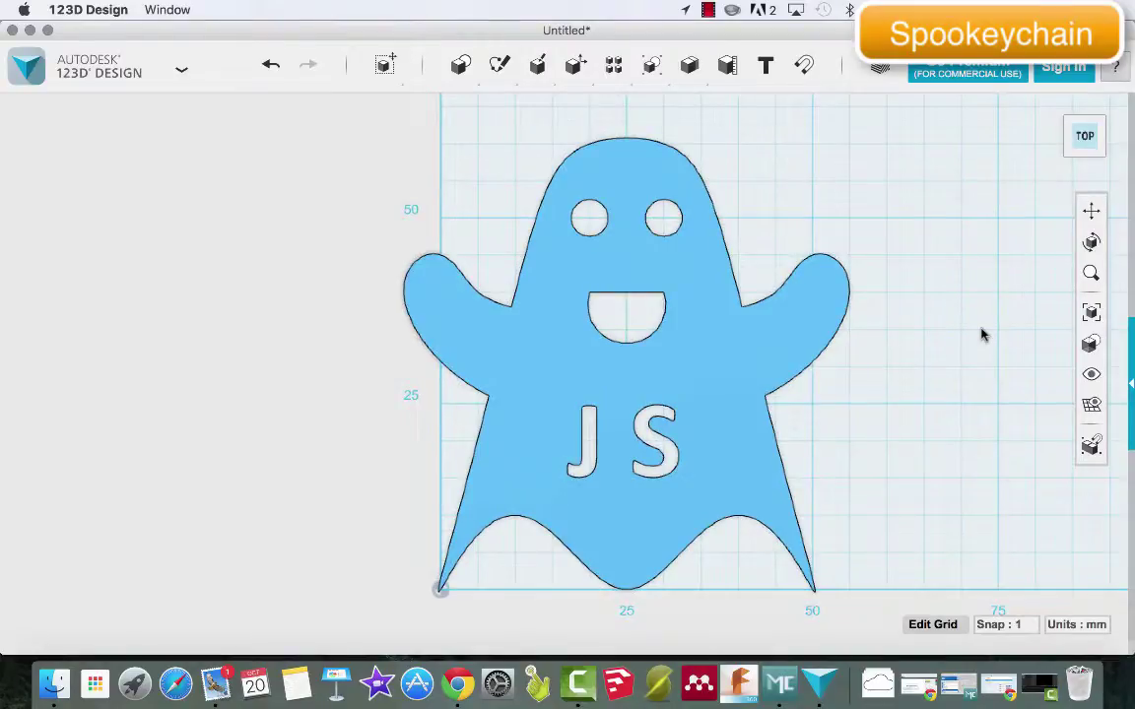